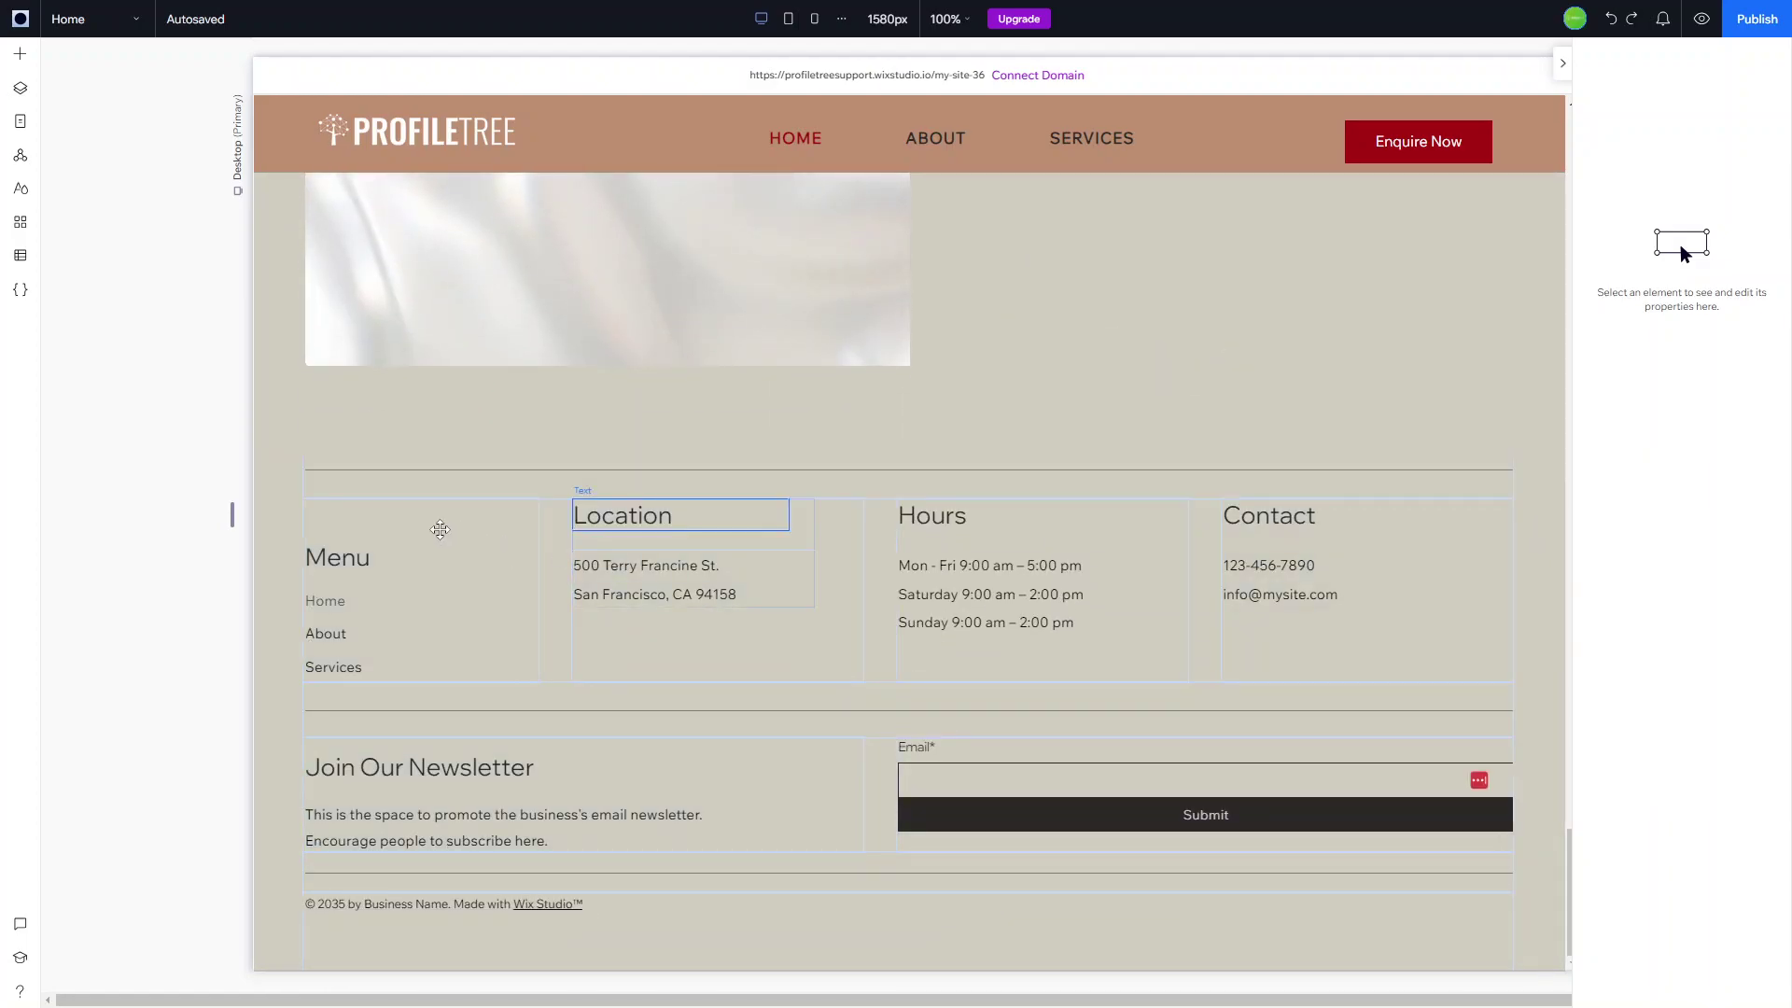
Add a quick-add placeholder image to the page, just above the footer below the Contact Us button
{"action": "left_click", "coordinate": [274, 483]}
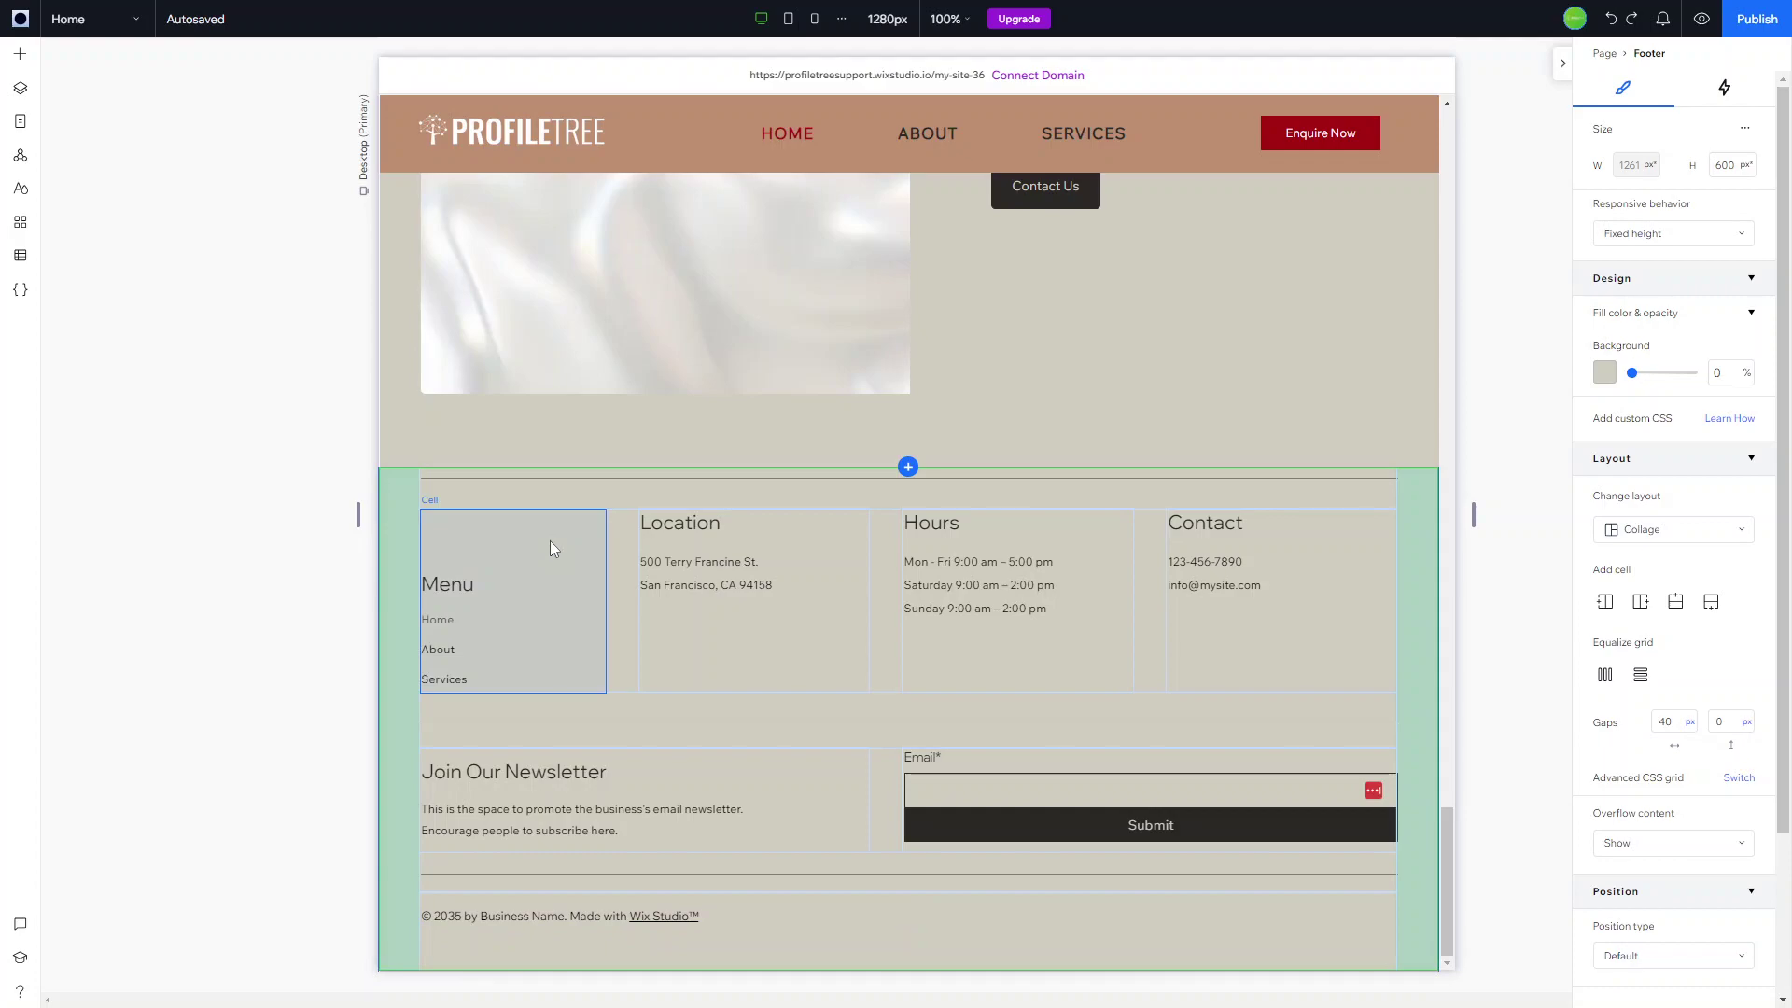
{"action": "left_click", "coordinate": [21, 62]}
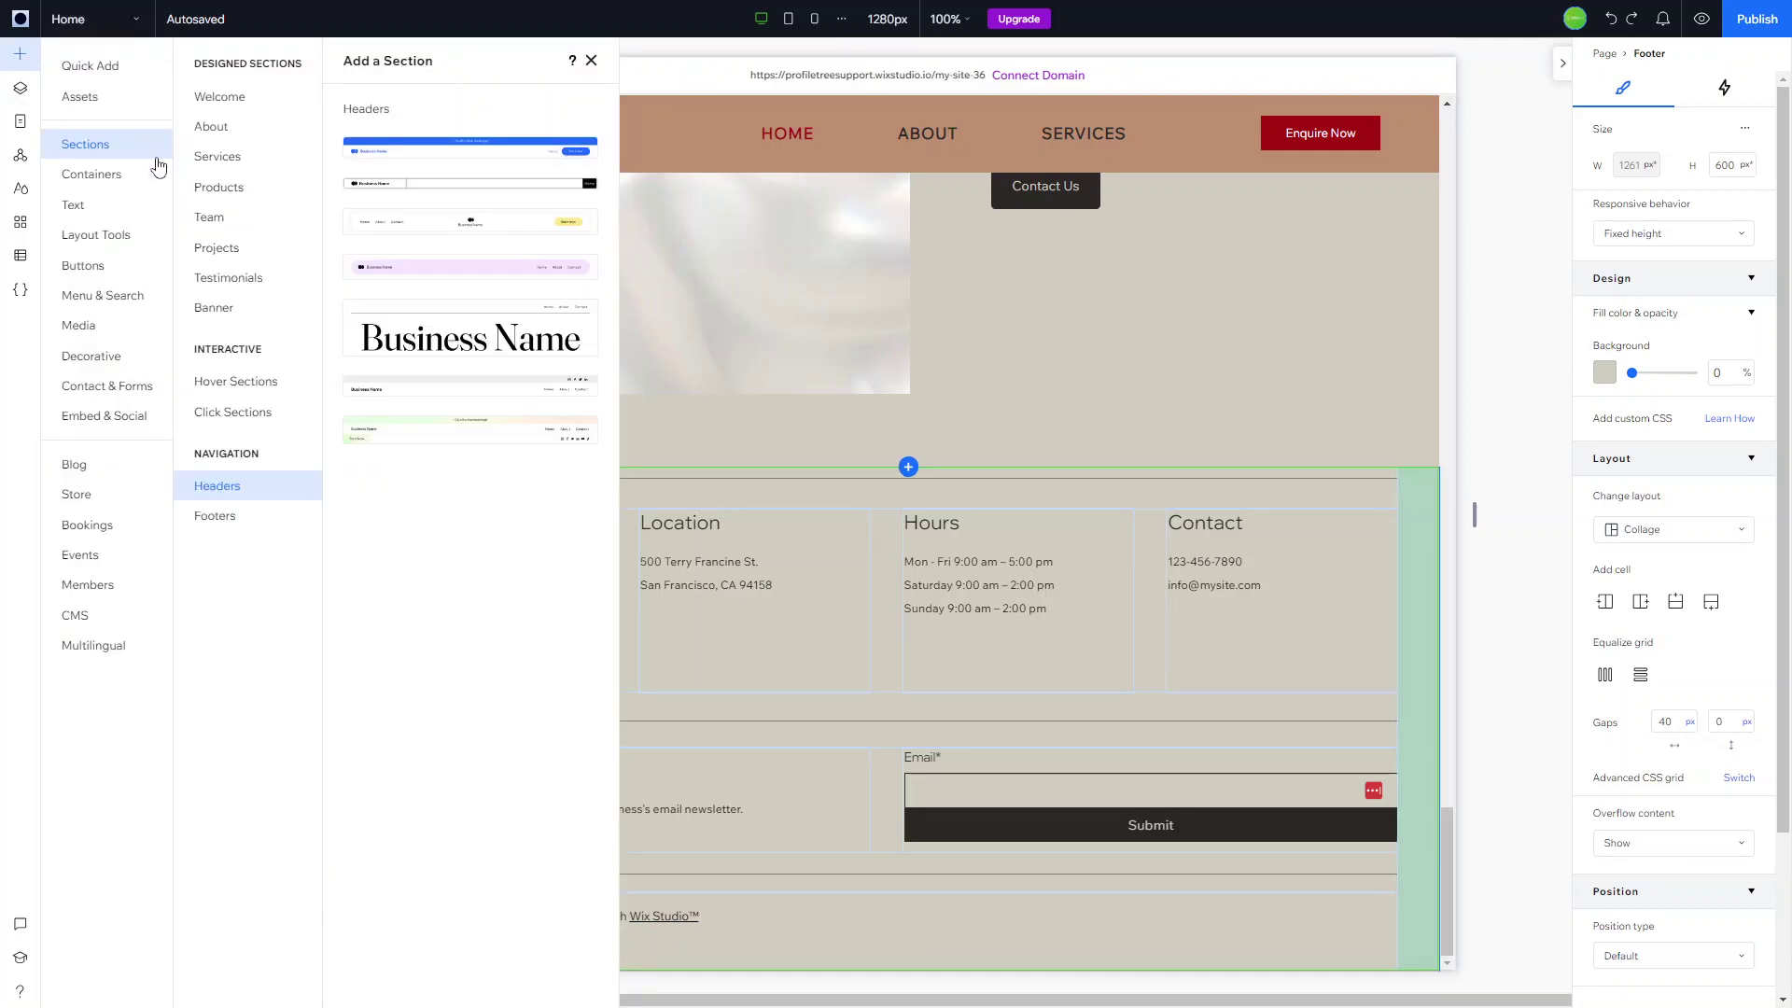
{"action": "left_click", "coordinate": [96, 70]}
{"action": "left_click_drag", "start_coordinate": [412, 349], "coordinate": [1076, 315]}
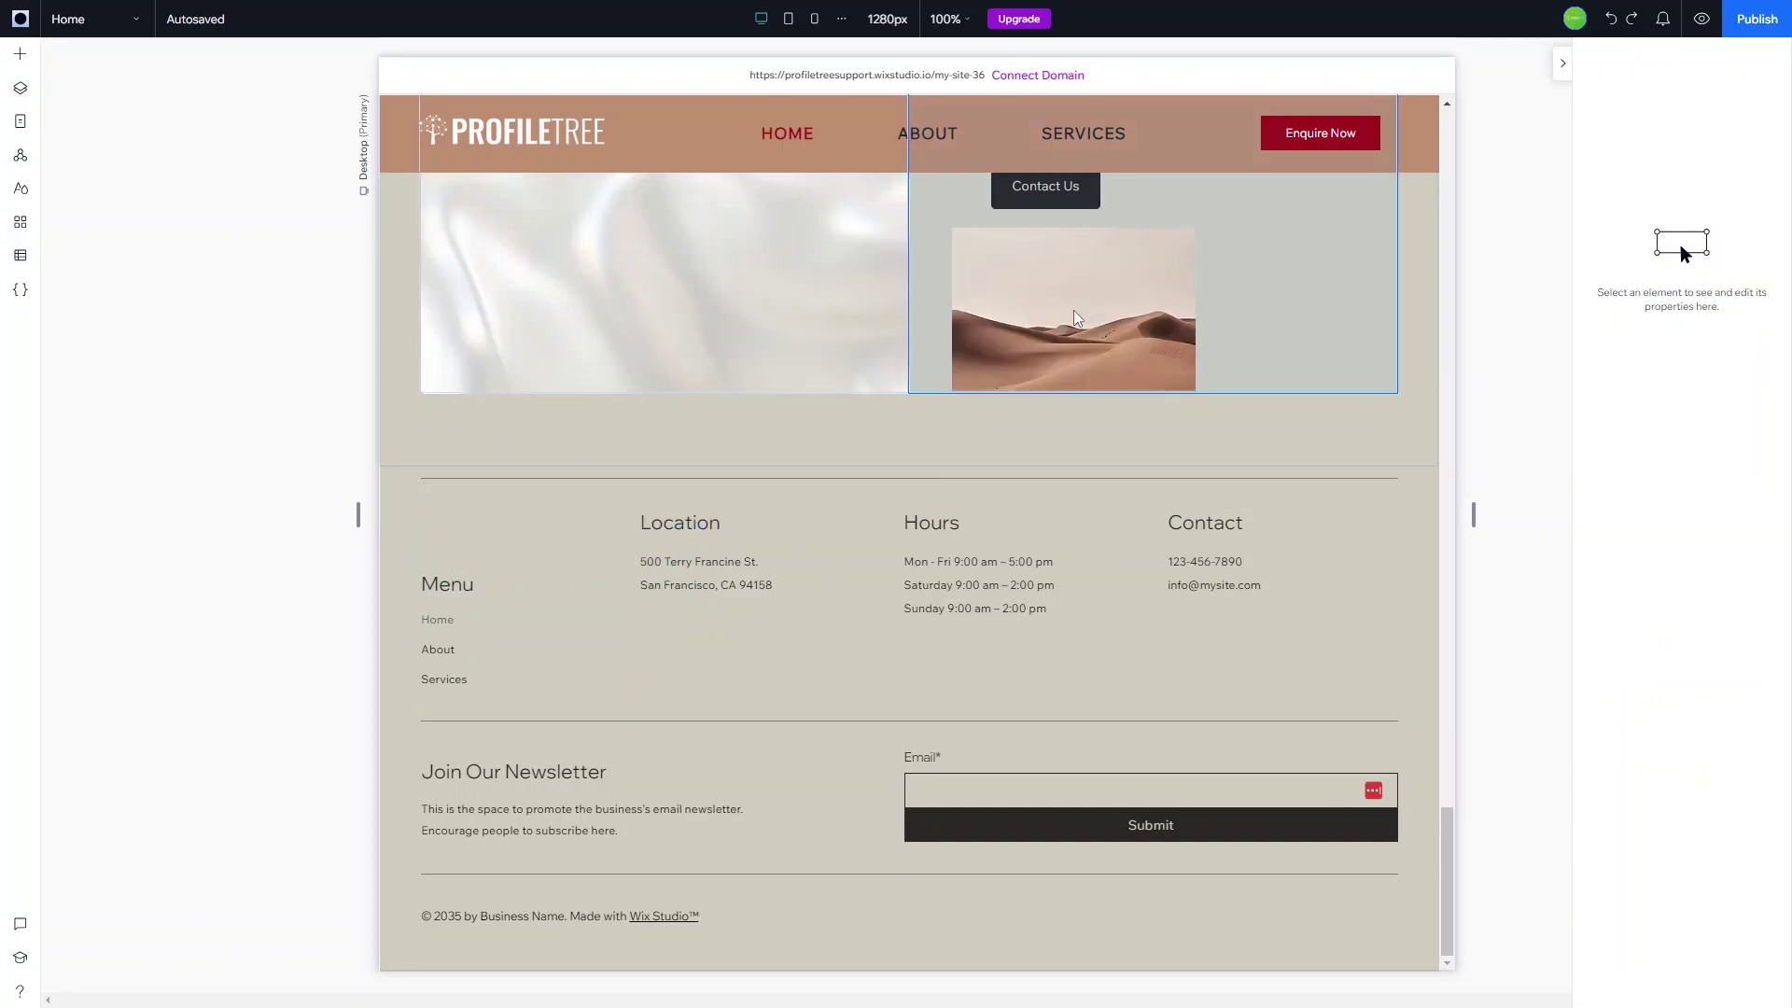
Shrink the placeholder image to about 108 × 72 px and move it into the footer's first cell, above the Menu heading
{"action": "left_click", "coordinate": [1138, 266]}
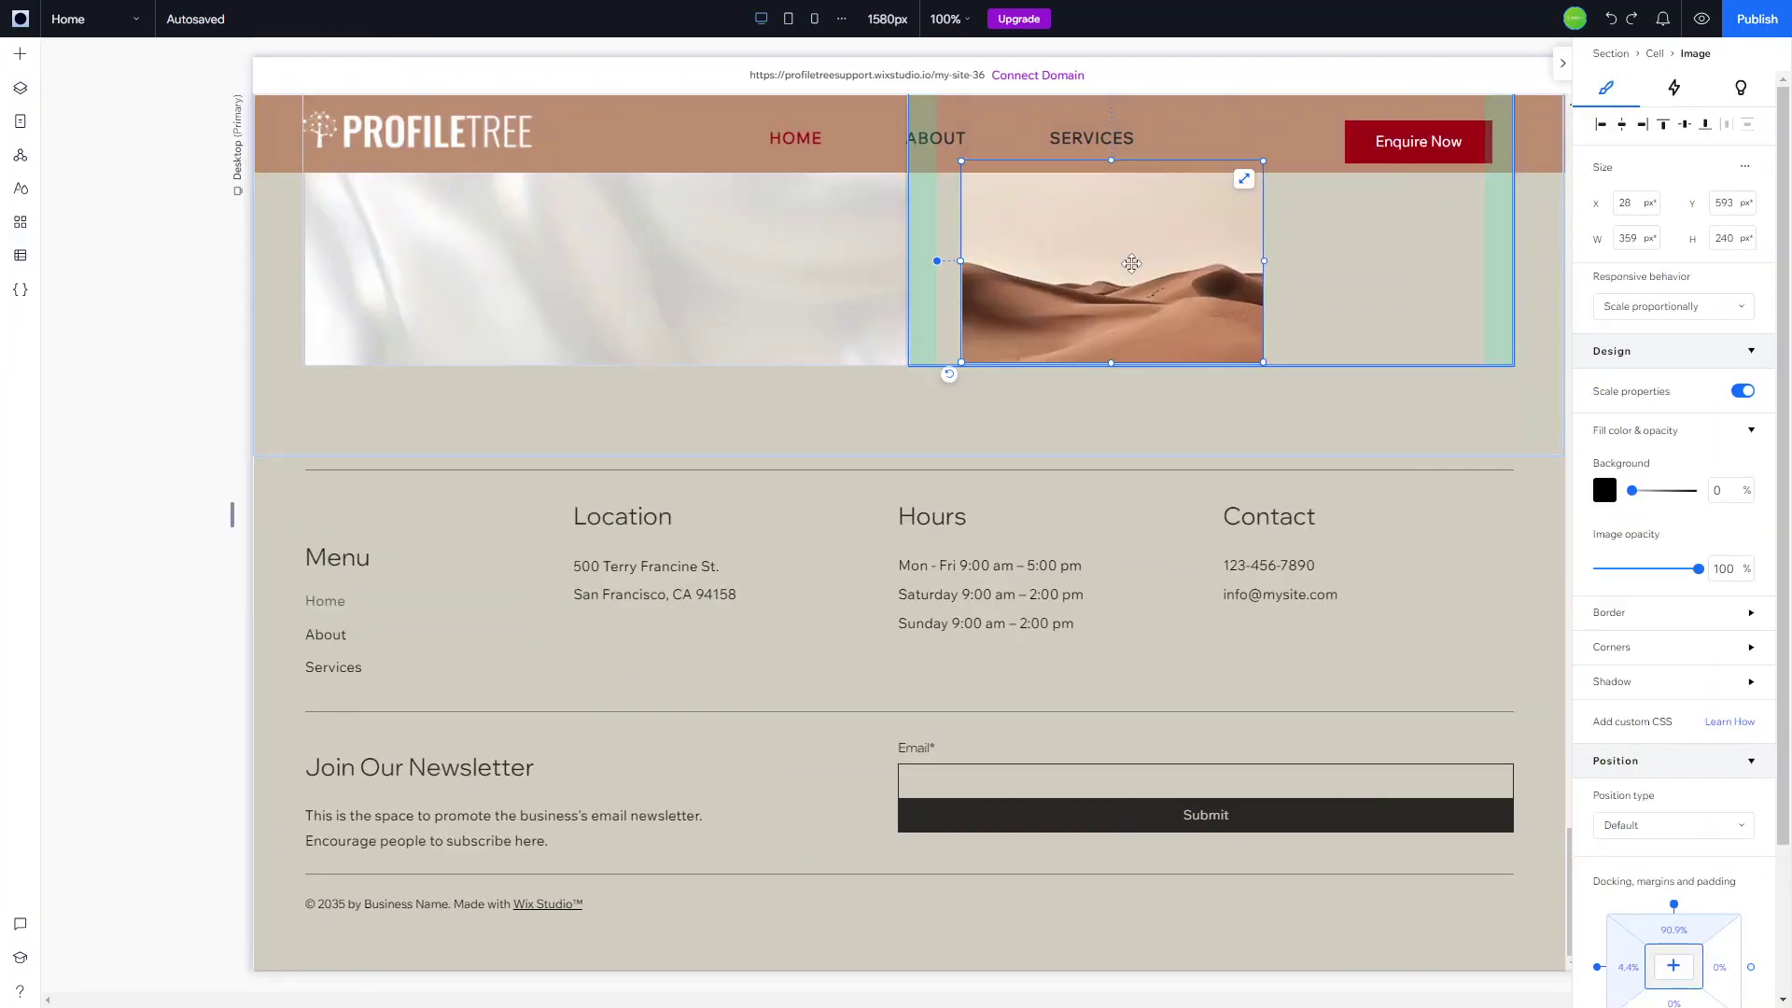
{"action": "scroll", "coordinate": [1202, 269], "scroll_direction": "up", "scroll_amount": 1}
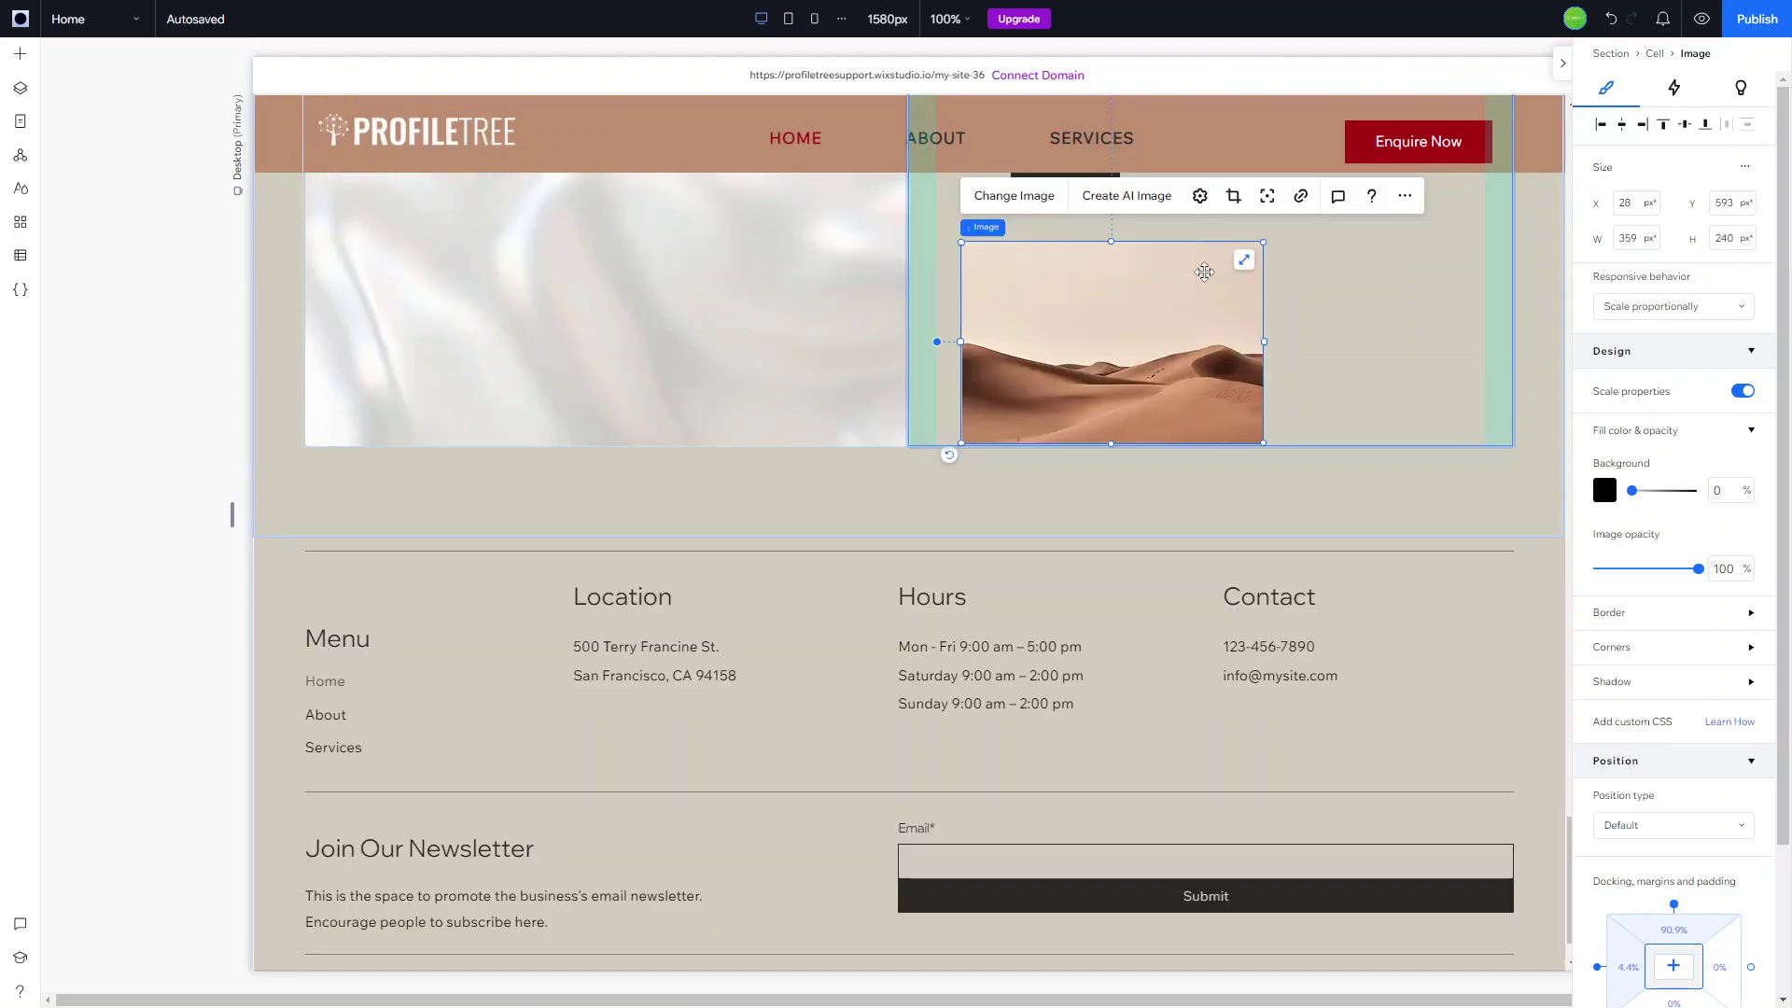
{"action": "left_click_drag", "start_coordinate": [1266, 242], "coordinate": [1030, 352]}
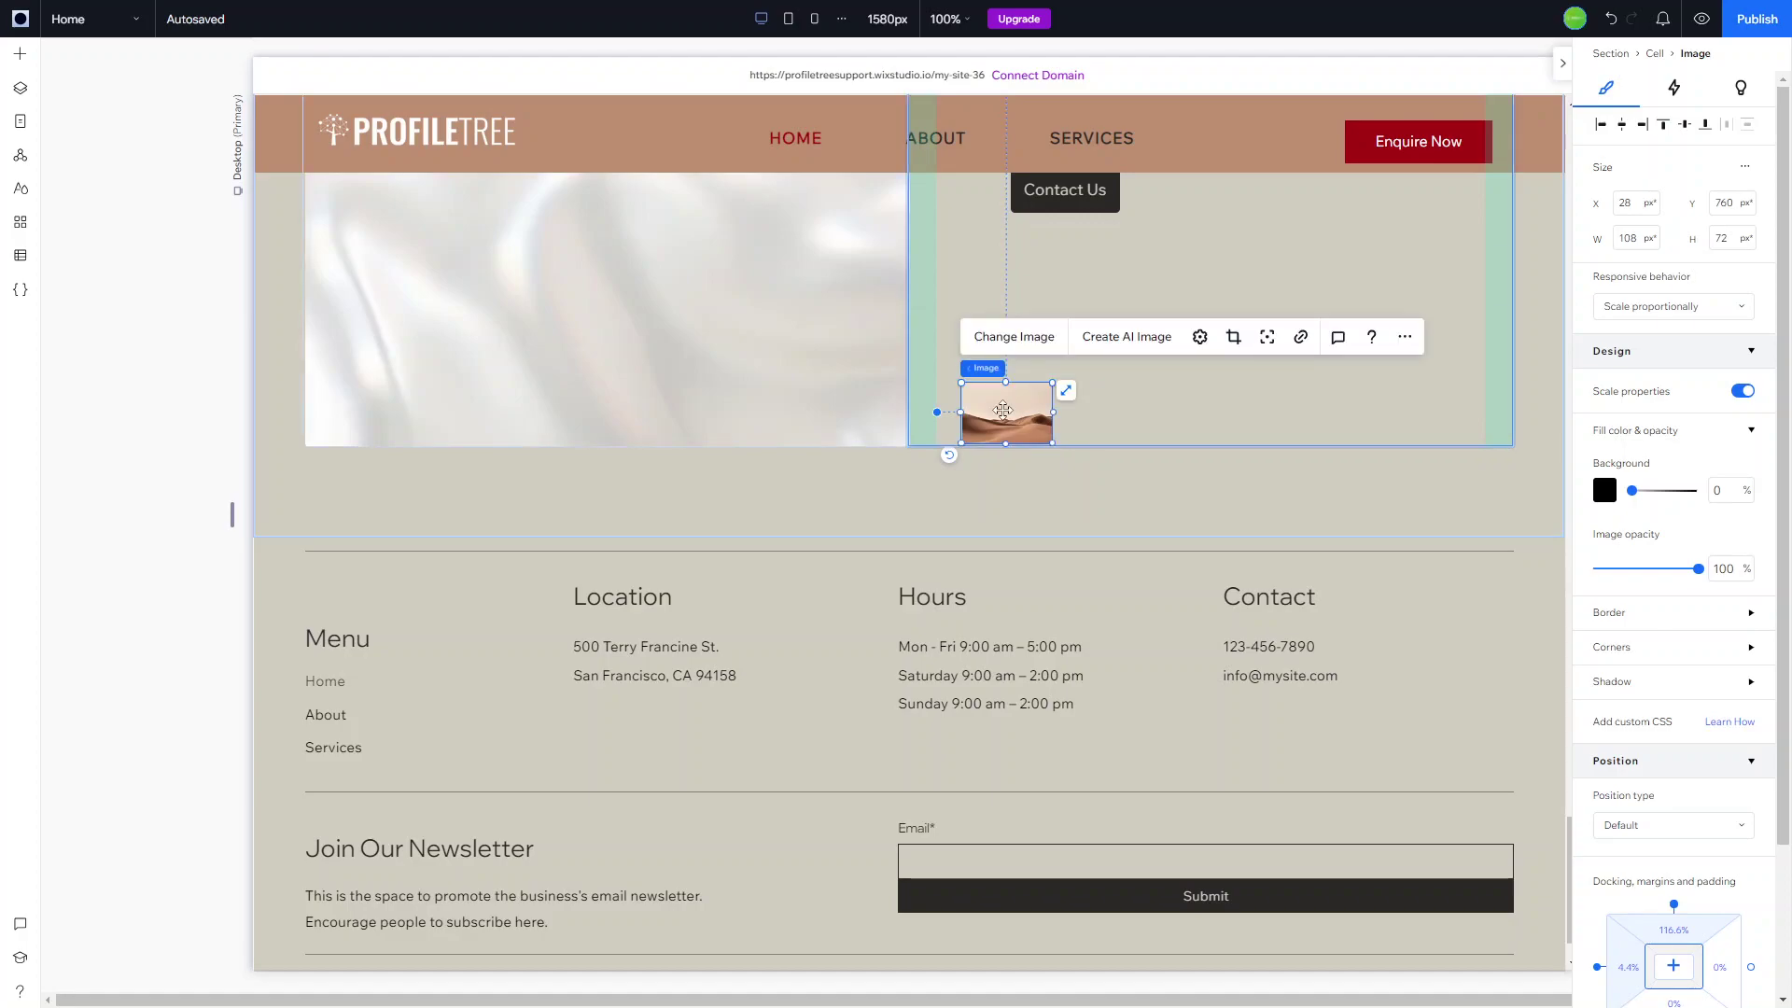
{"action": "left_click_drag", "start_coordinate": [822, 472], "coordinate": [360, 609]}
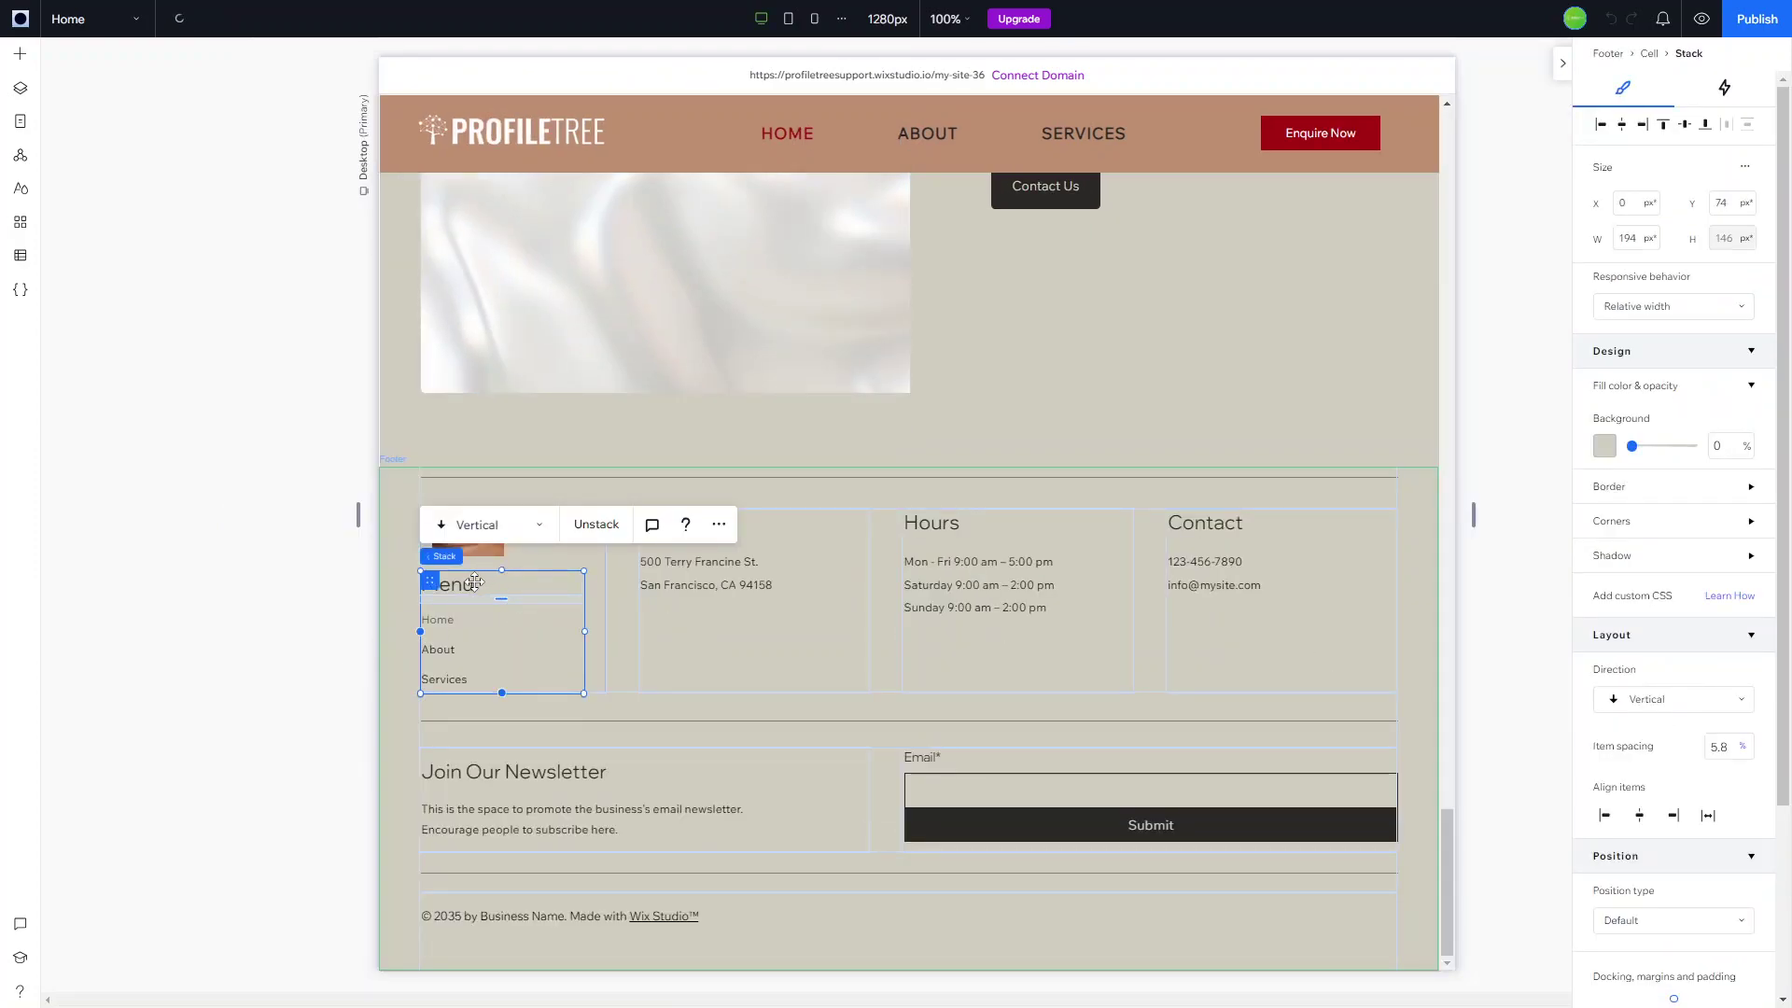
Delete the Location heading and its address text from the footer's second cell
{"action": "left_click", "coordinate": [475, 583]}
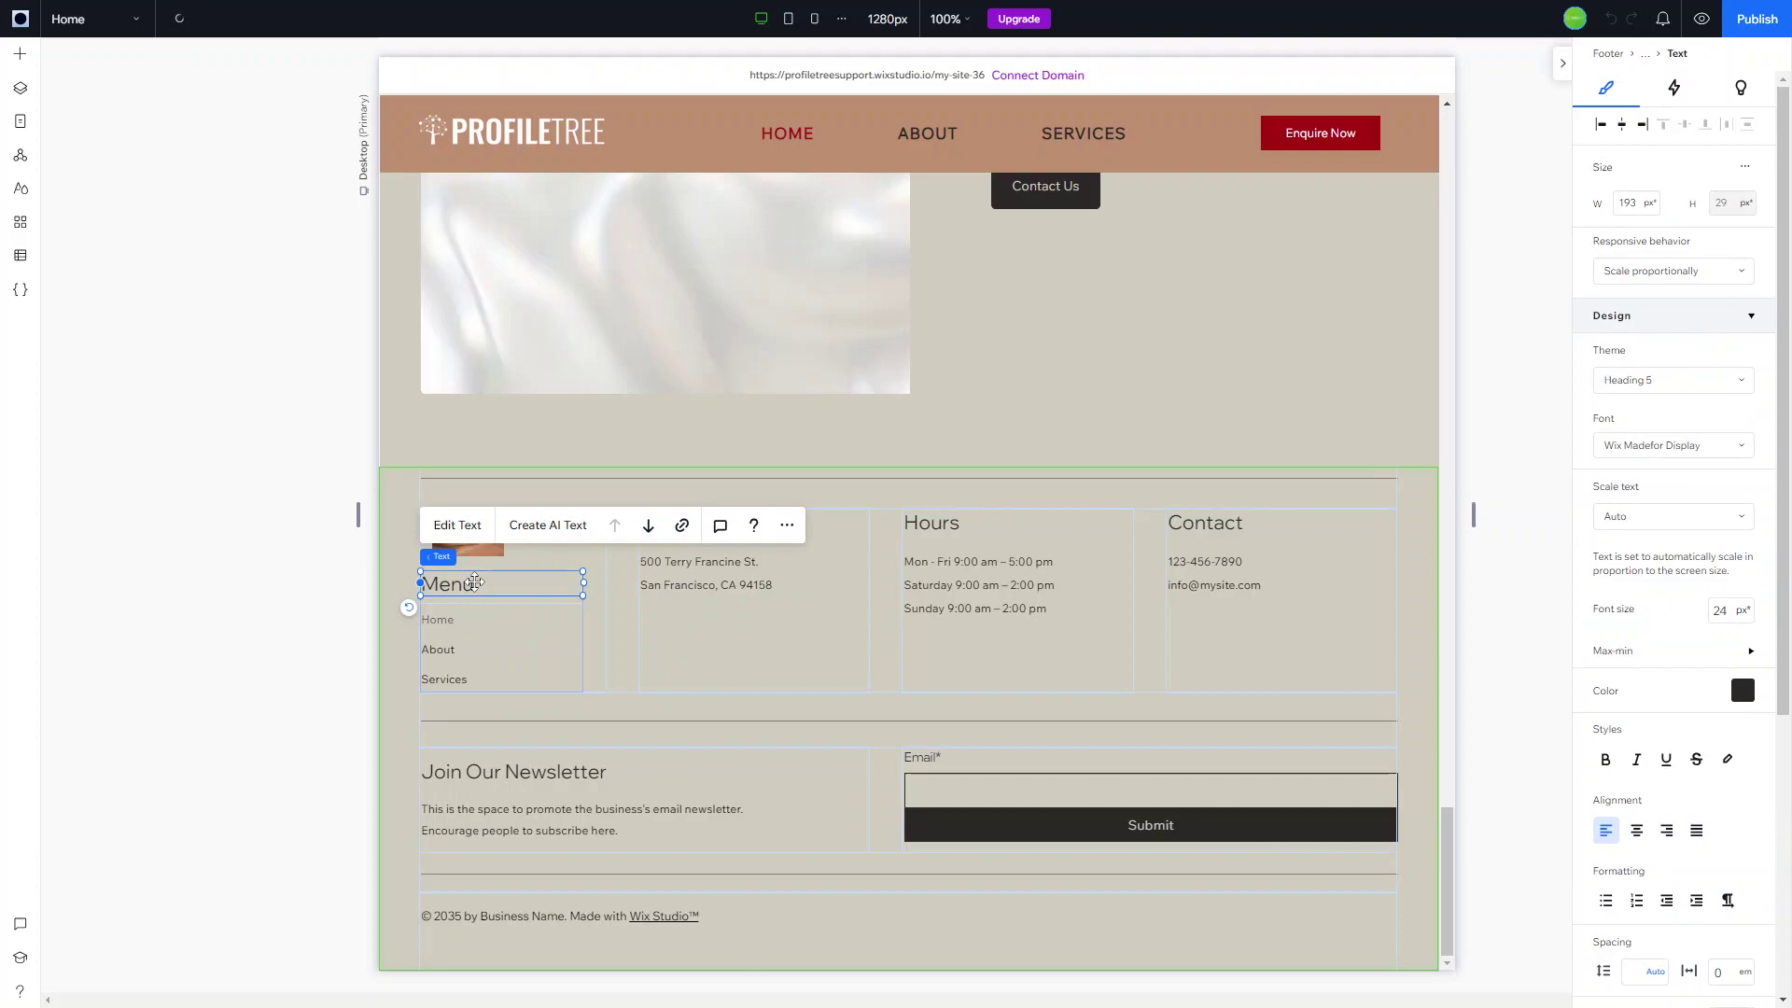
{"action": "left_click", "coordinate": [696, 607]}
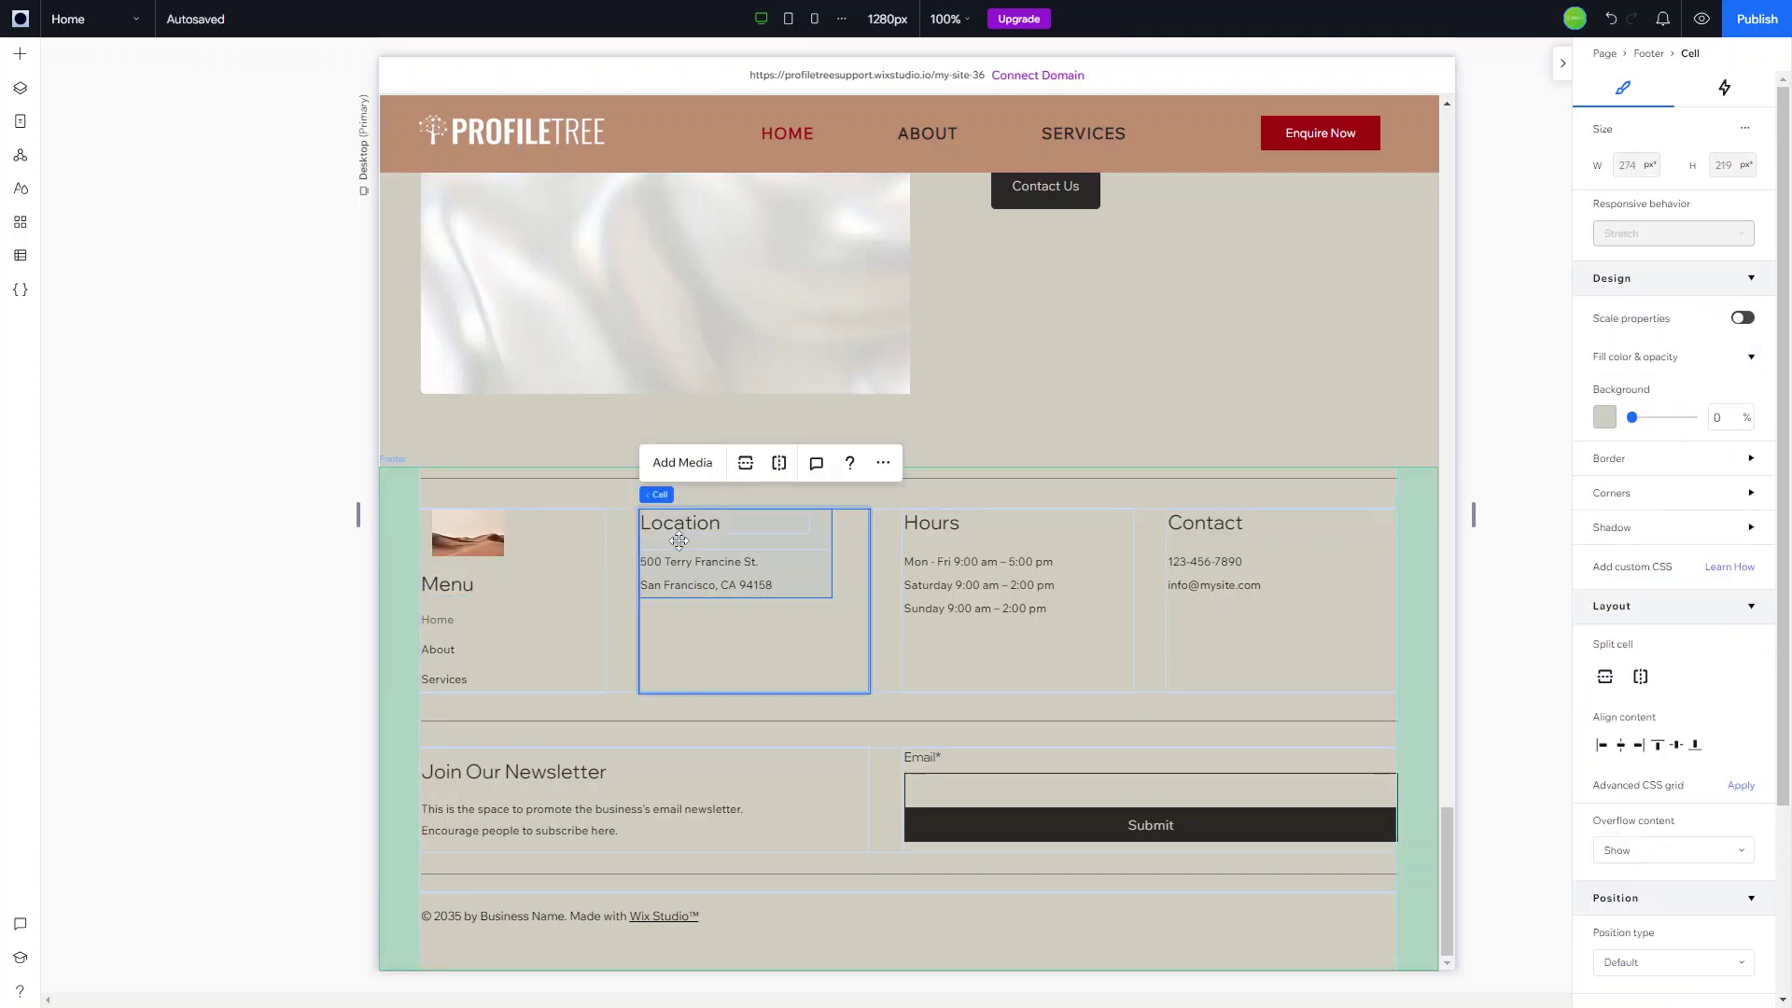
{"action": "left_click", "coordinate": [678, 542]}
{"action": "key", "text": "Delete"}
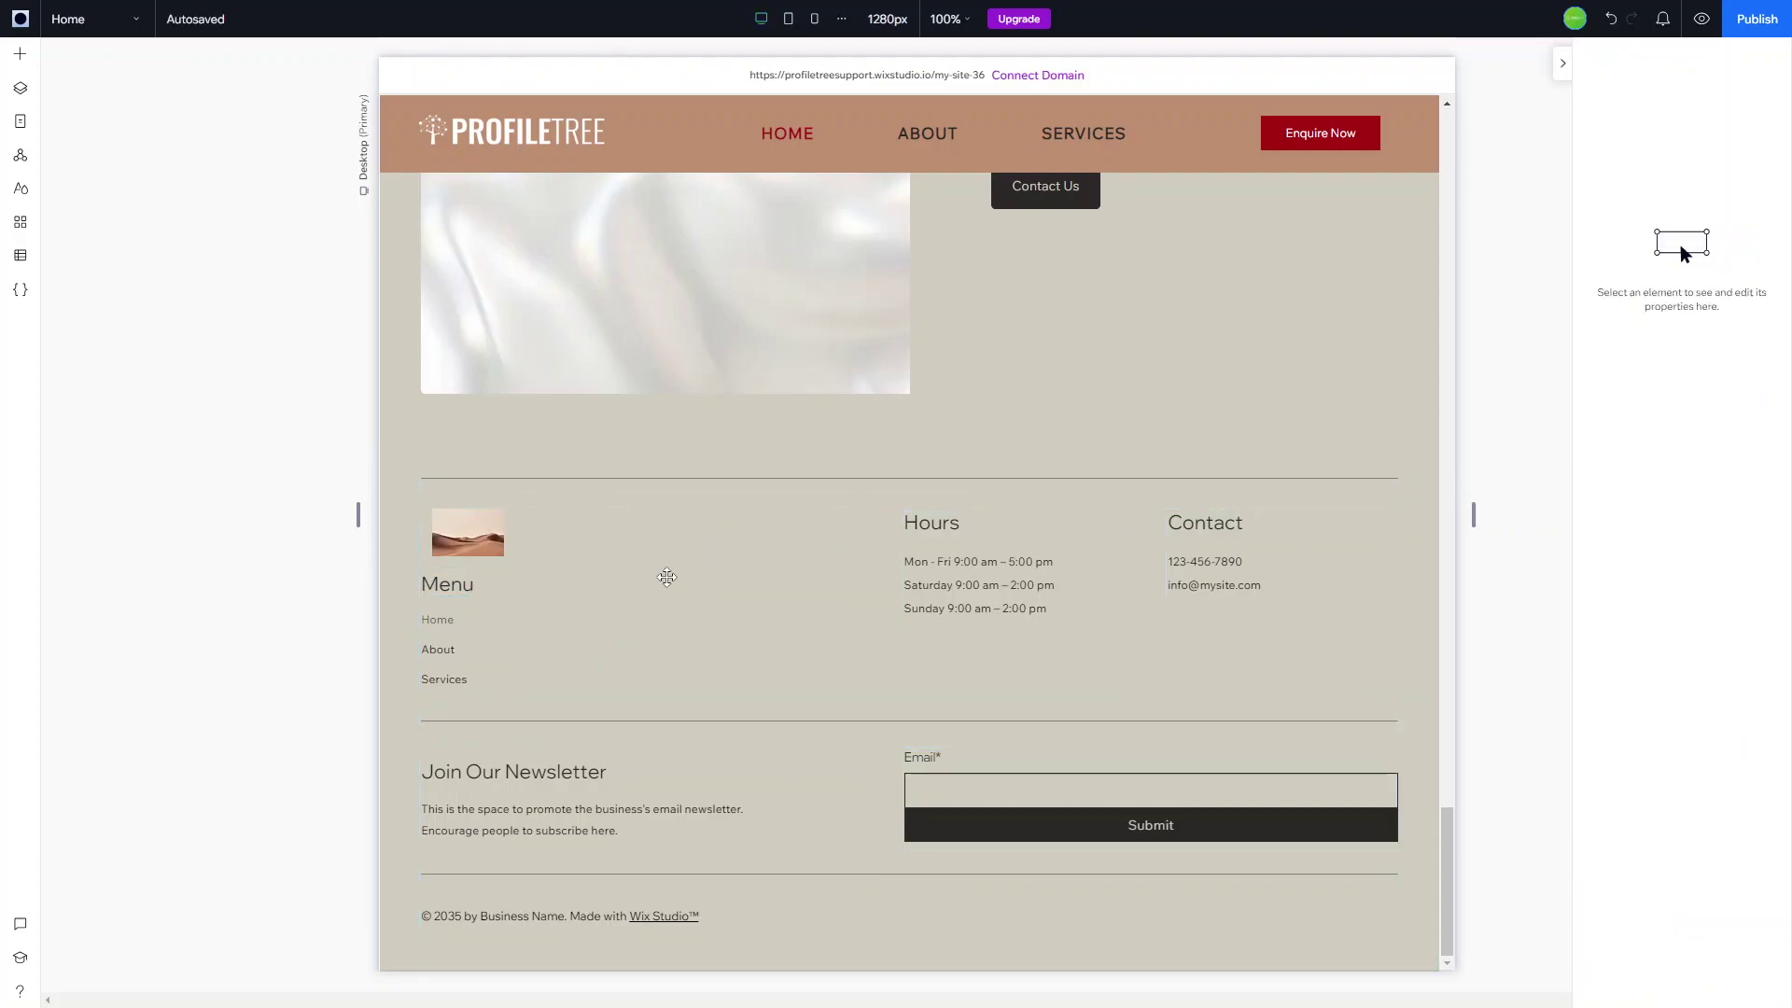
Move the Menu heading into the footer's empty second cell and take the page links out of the first cell
{"action": "left_click", "coordinate": [479, 632]}
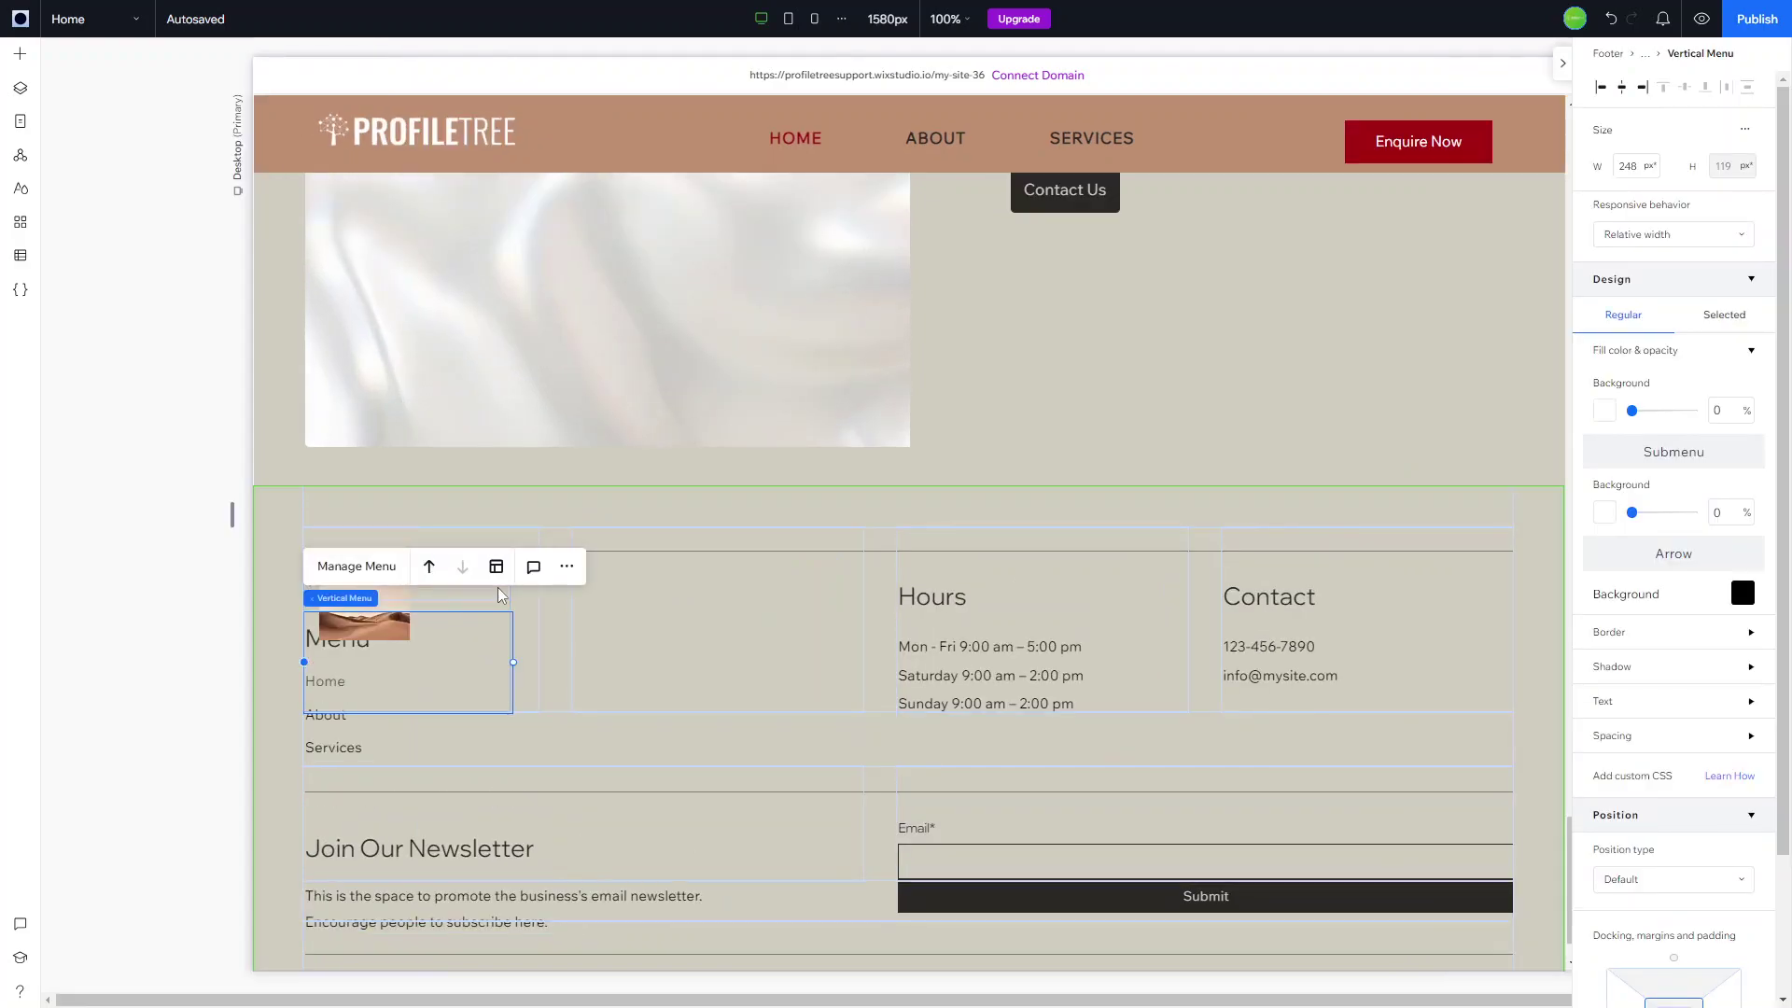
{"action": "left_click", "coordinate": [1653, 59]}
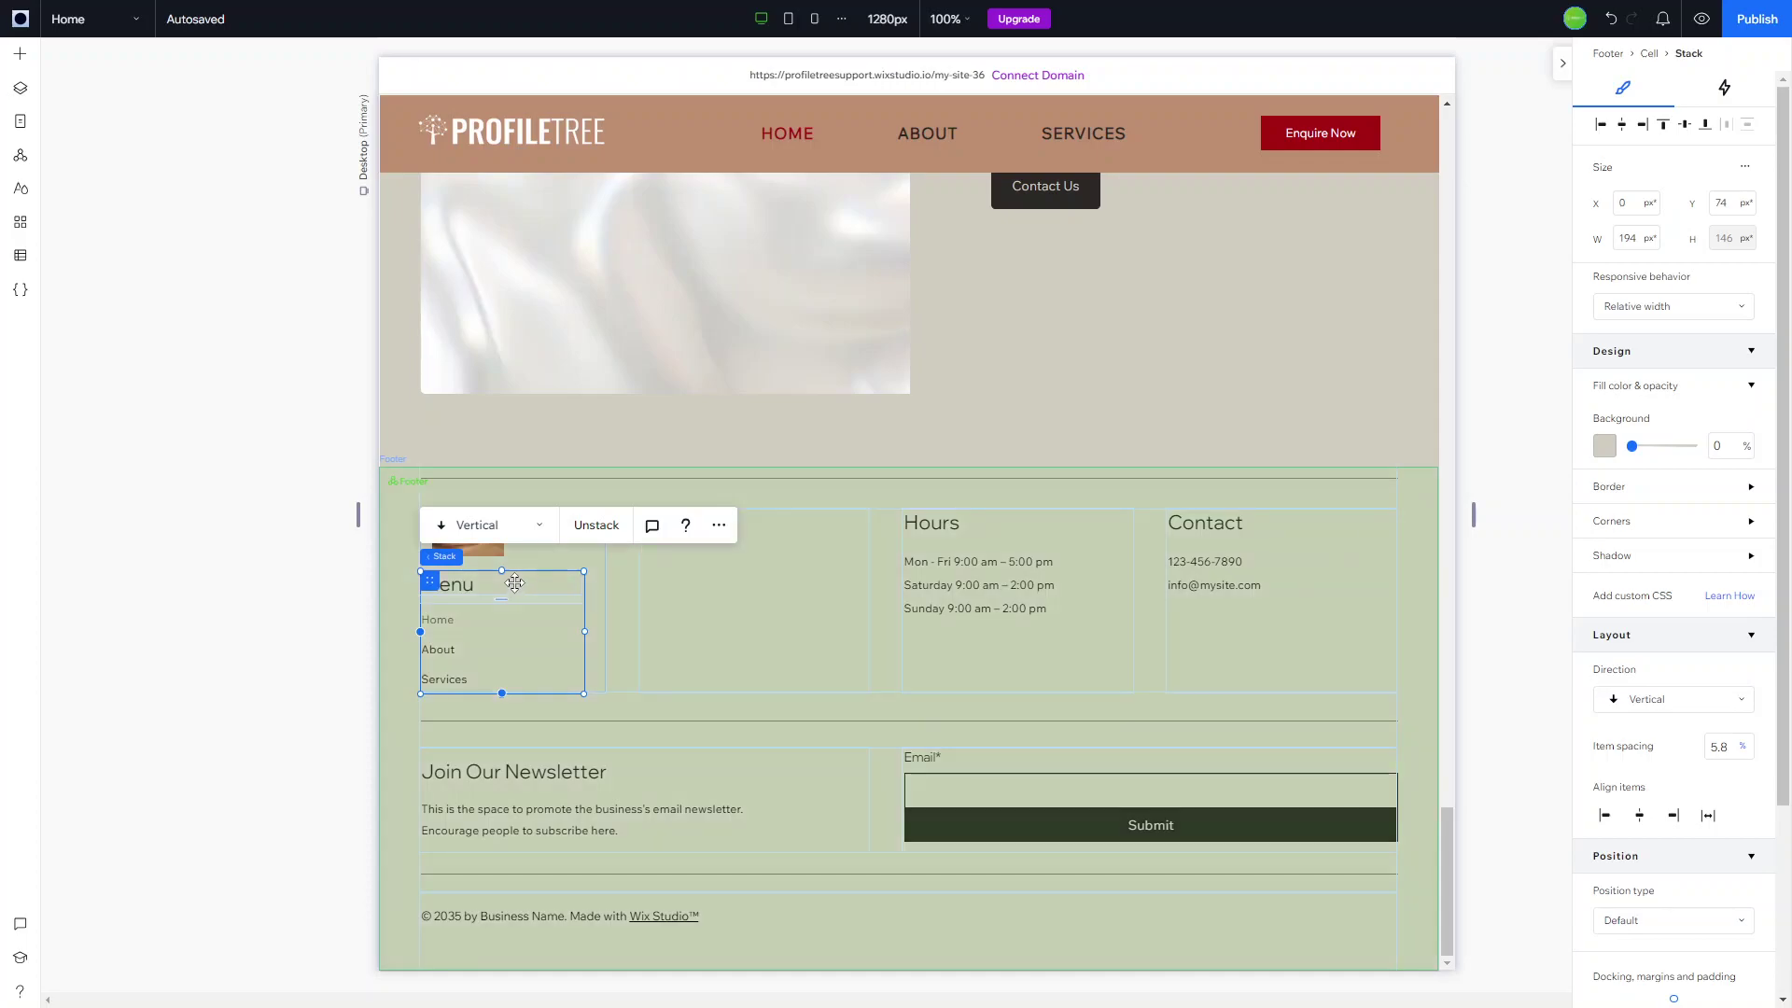
{"action": "left_click_drag", "start_coordinate": [515, 582], "coordinate": [750, 548]}
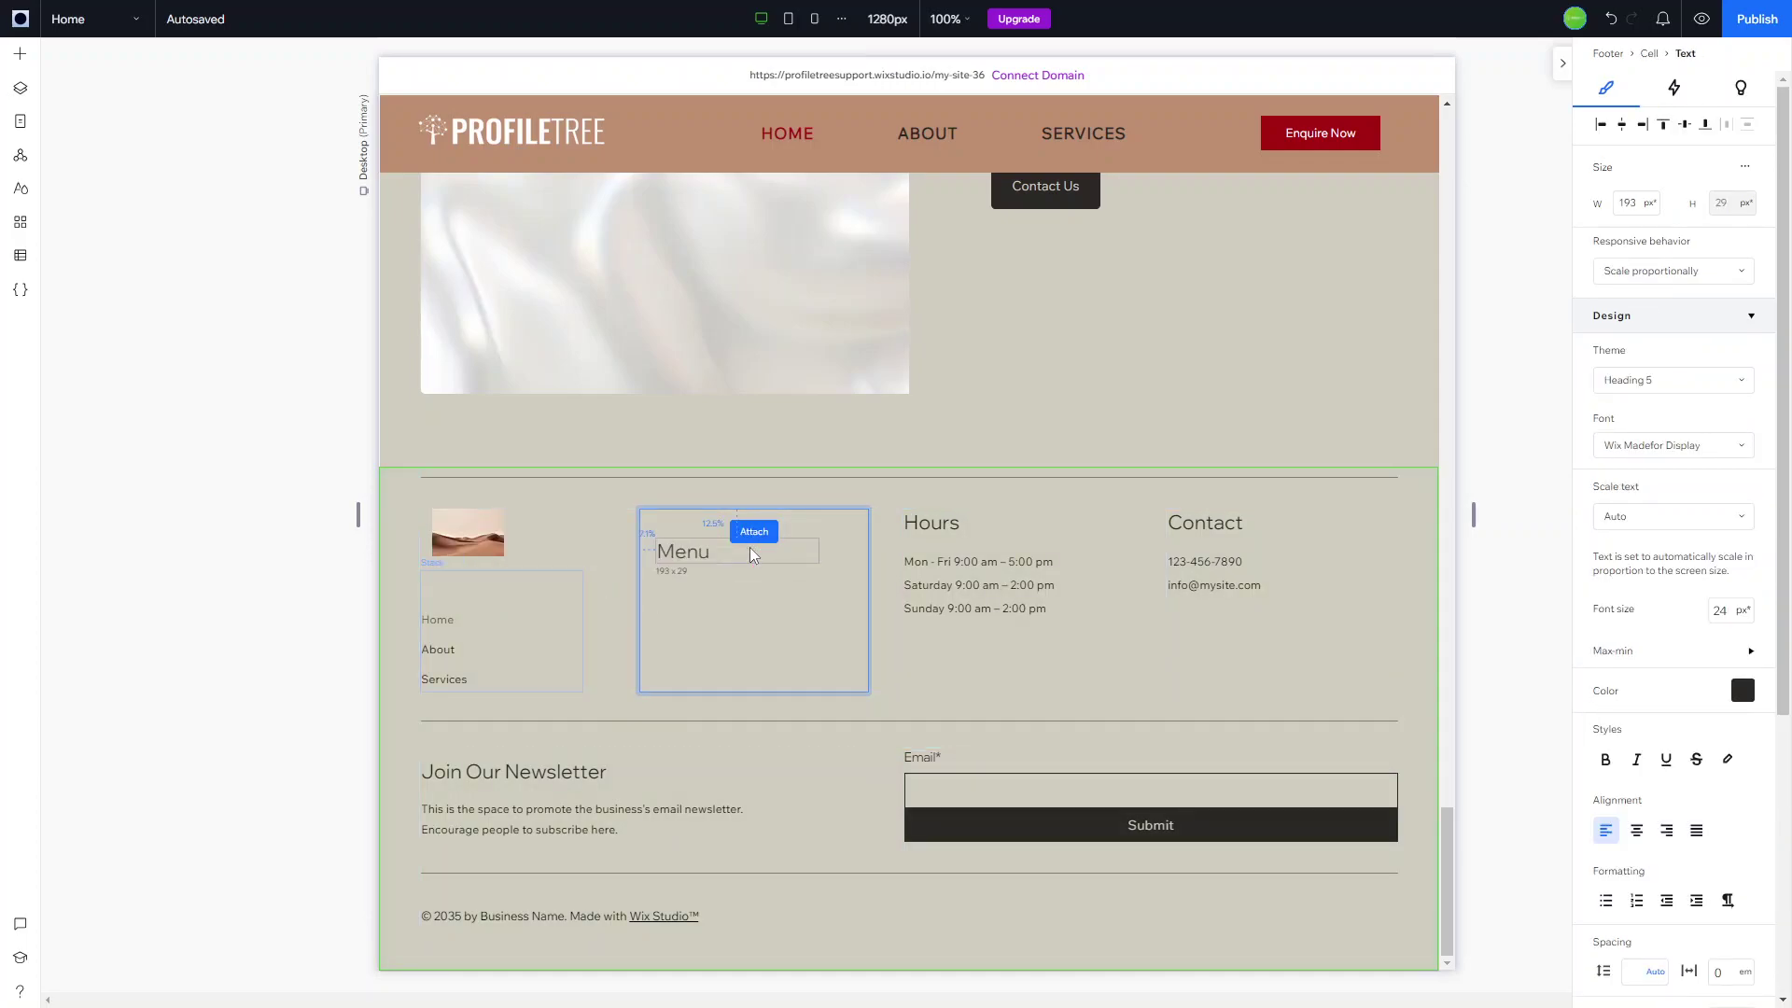
{"action": "left_click", "coordinate": [455, 651]}
{"action": "left_click_drag", "start_coordinate": [454, 661], "coordinate": [661, 597]}
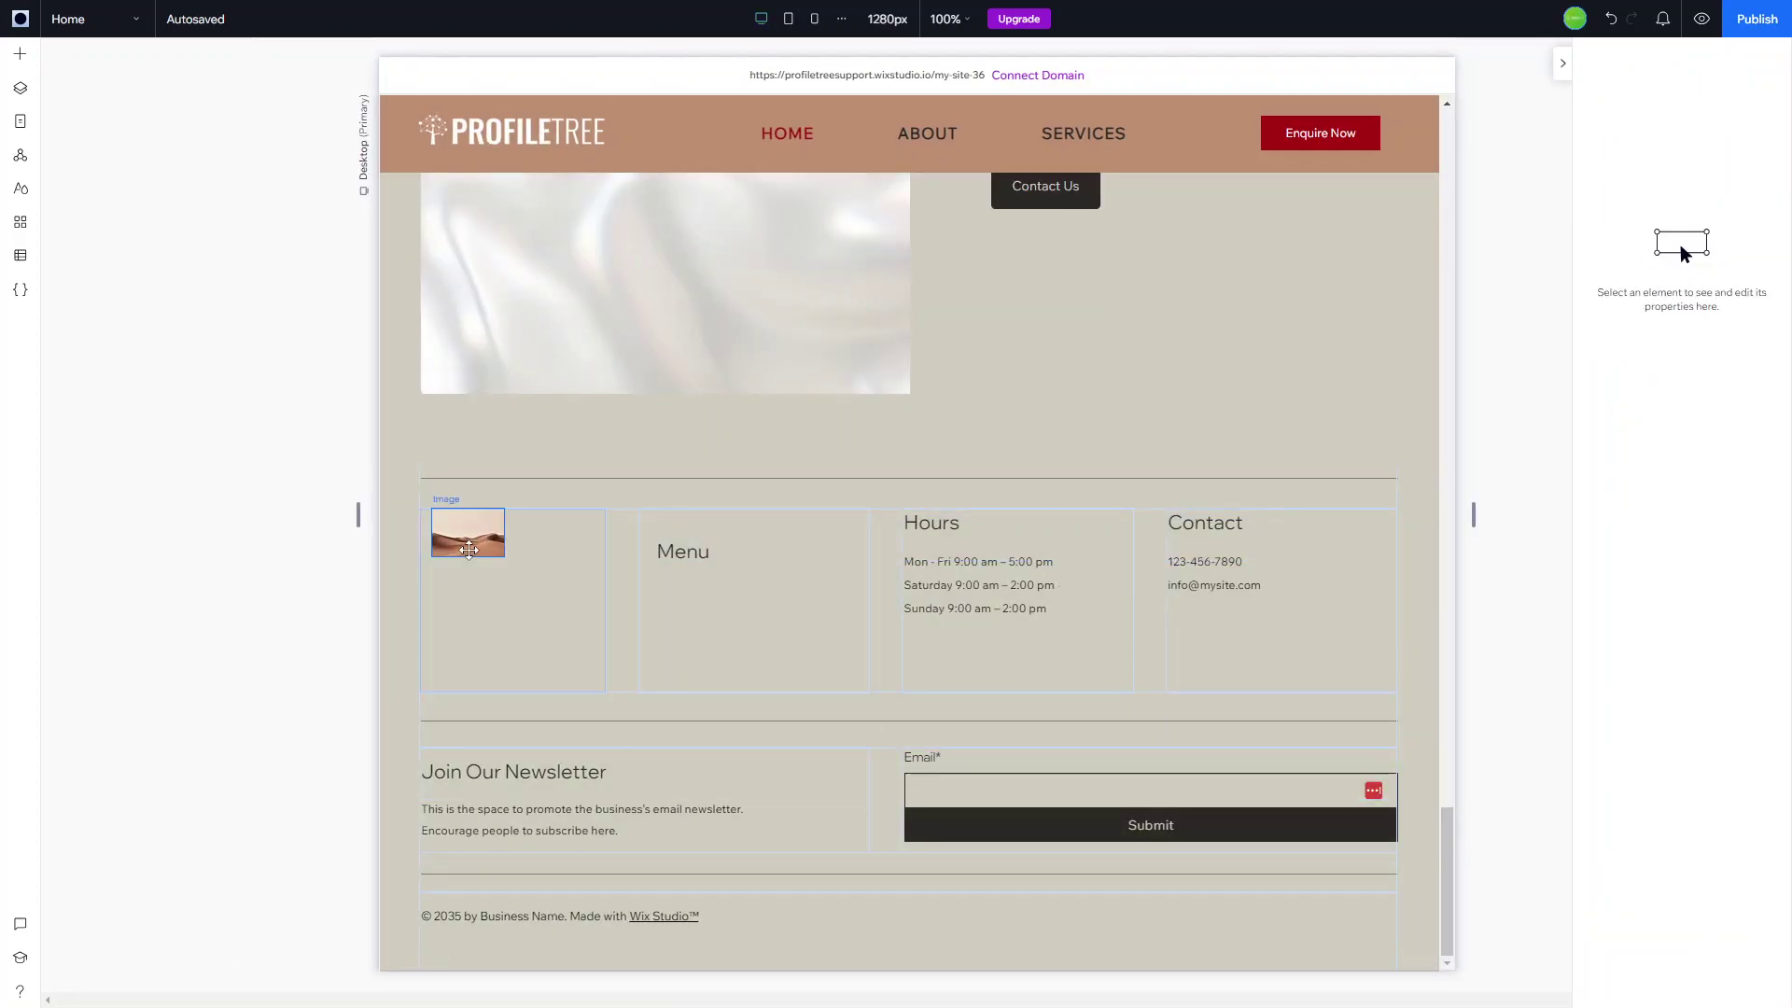
Reposition the image to about X 0, Y 9 px in the footer's first cell and stretch it to fill the cell
{"action": "left_click", "coordinate": [525, 607]}
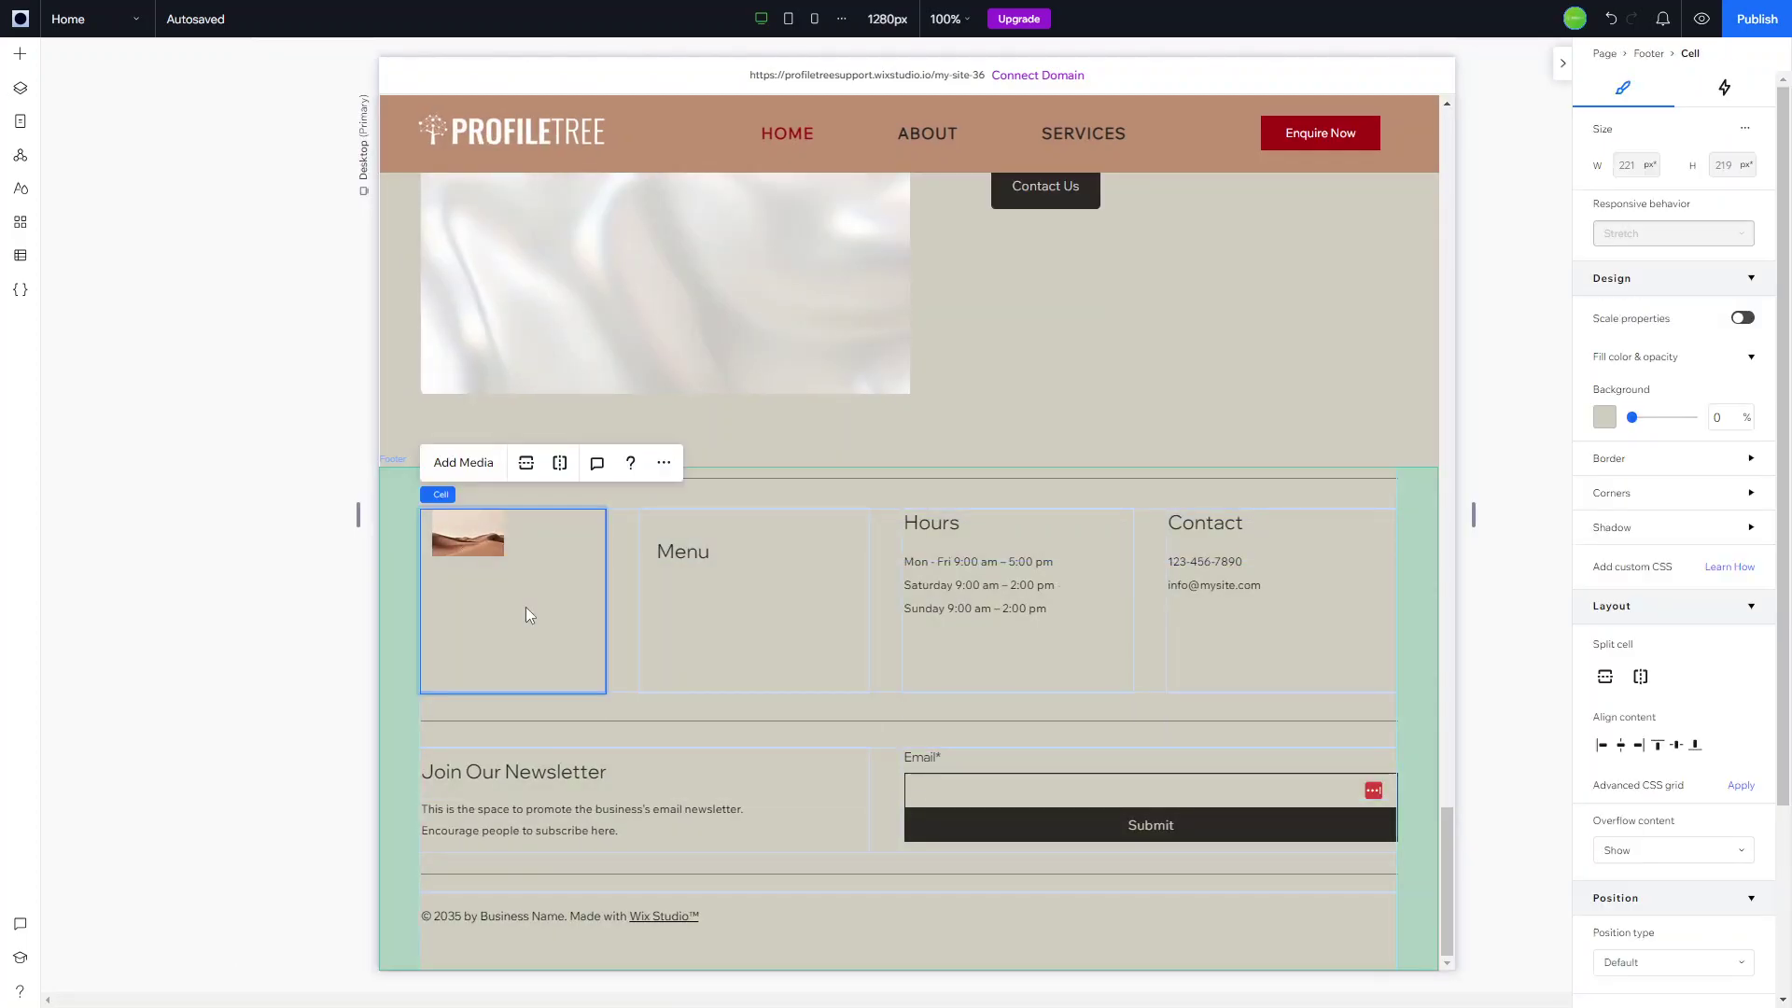
{"action": "left_click", "coordinate": [471, 551]}
{"action": "mouse_move", "coordinate": [471, 551]}
{"action": "left_mouse_down"}
{"action": "mouse_move", "coordinate": [487, 549]}
{"action": "mouse_move", "coordinate": [475, 539]}
{"action": "left_mouse_up"}
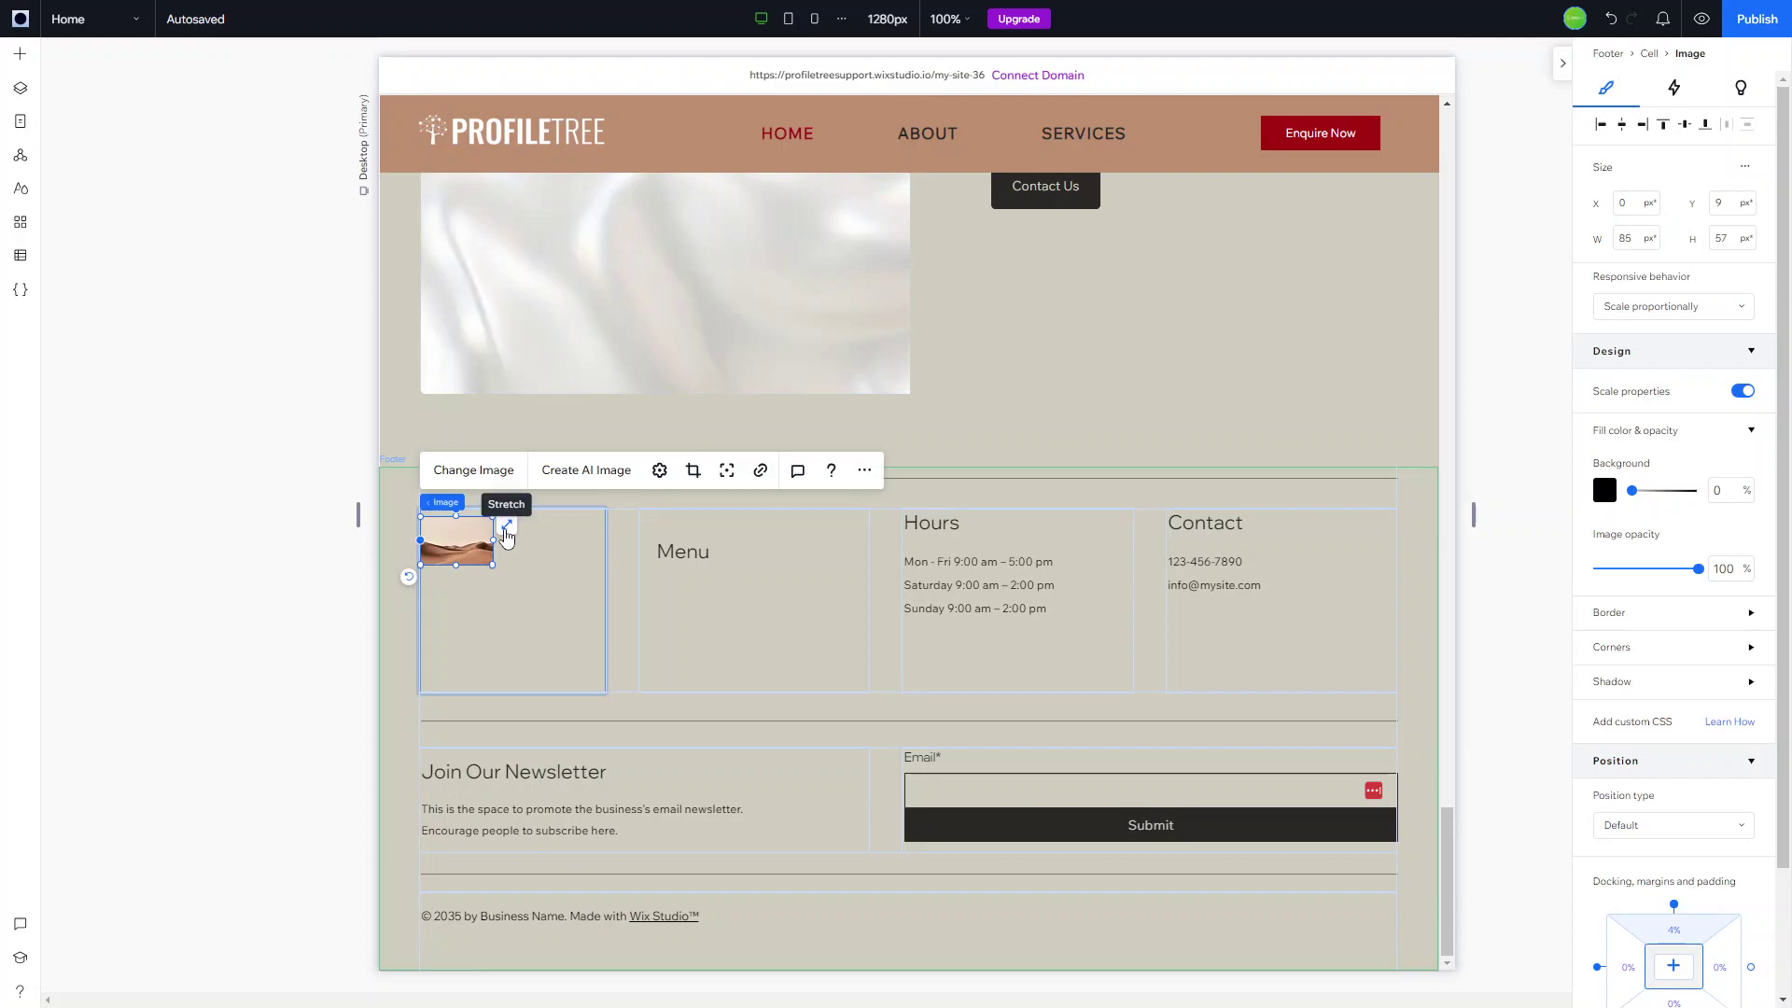
{"action": "left_click", "coordinate": [506, 524]}
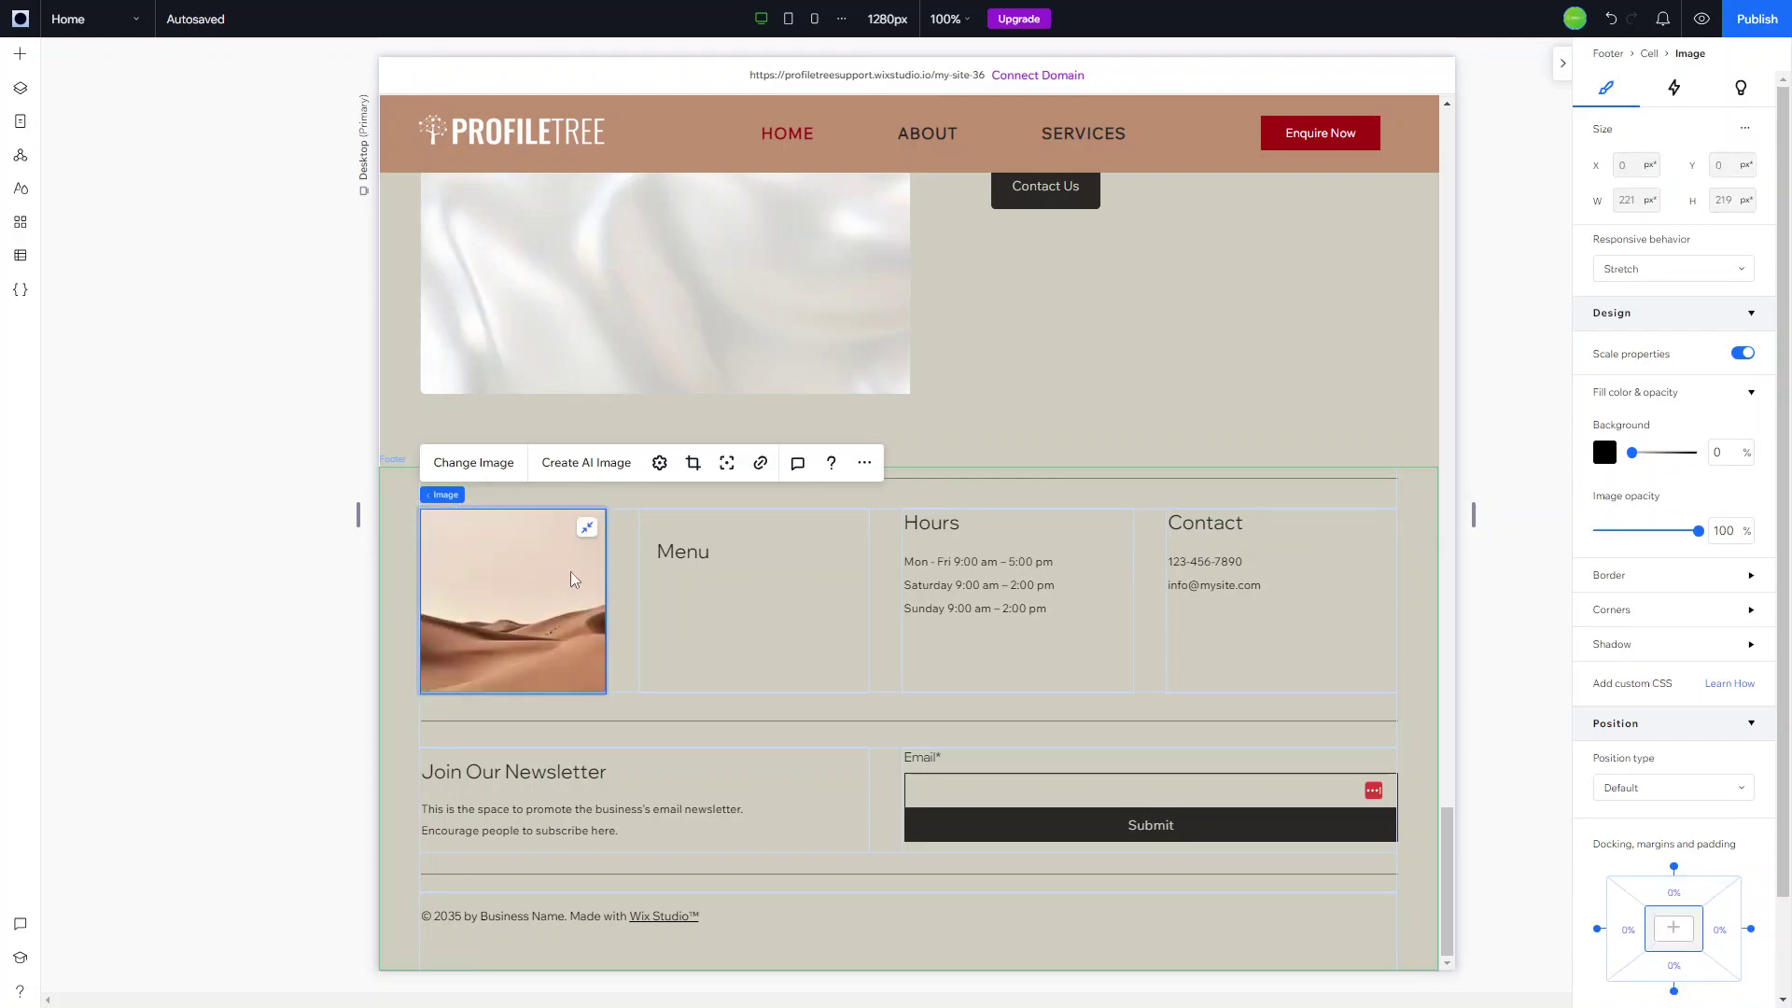
Replace the footer image with PT Logo.png and place it unstretched in the cell's upper-left corner at about X 0, Y 2 px
{"action": "left_click", "coordinate": [491, 464]}
{"action": "left_click", "coordinate": [496, 389]}
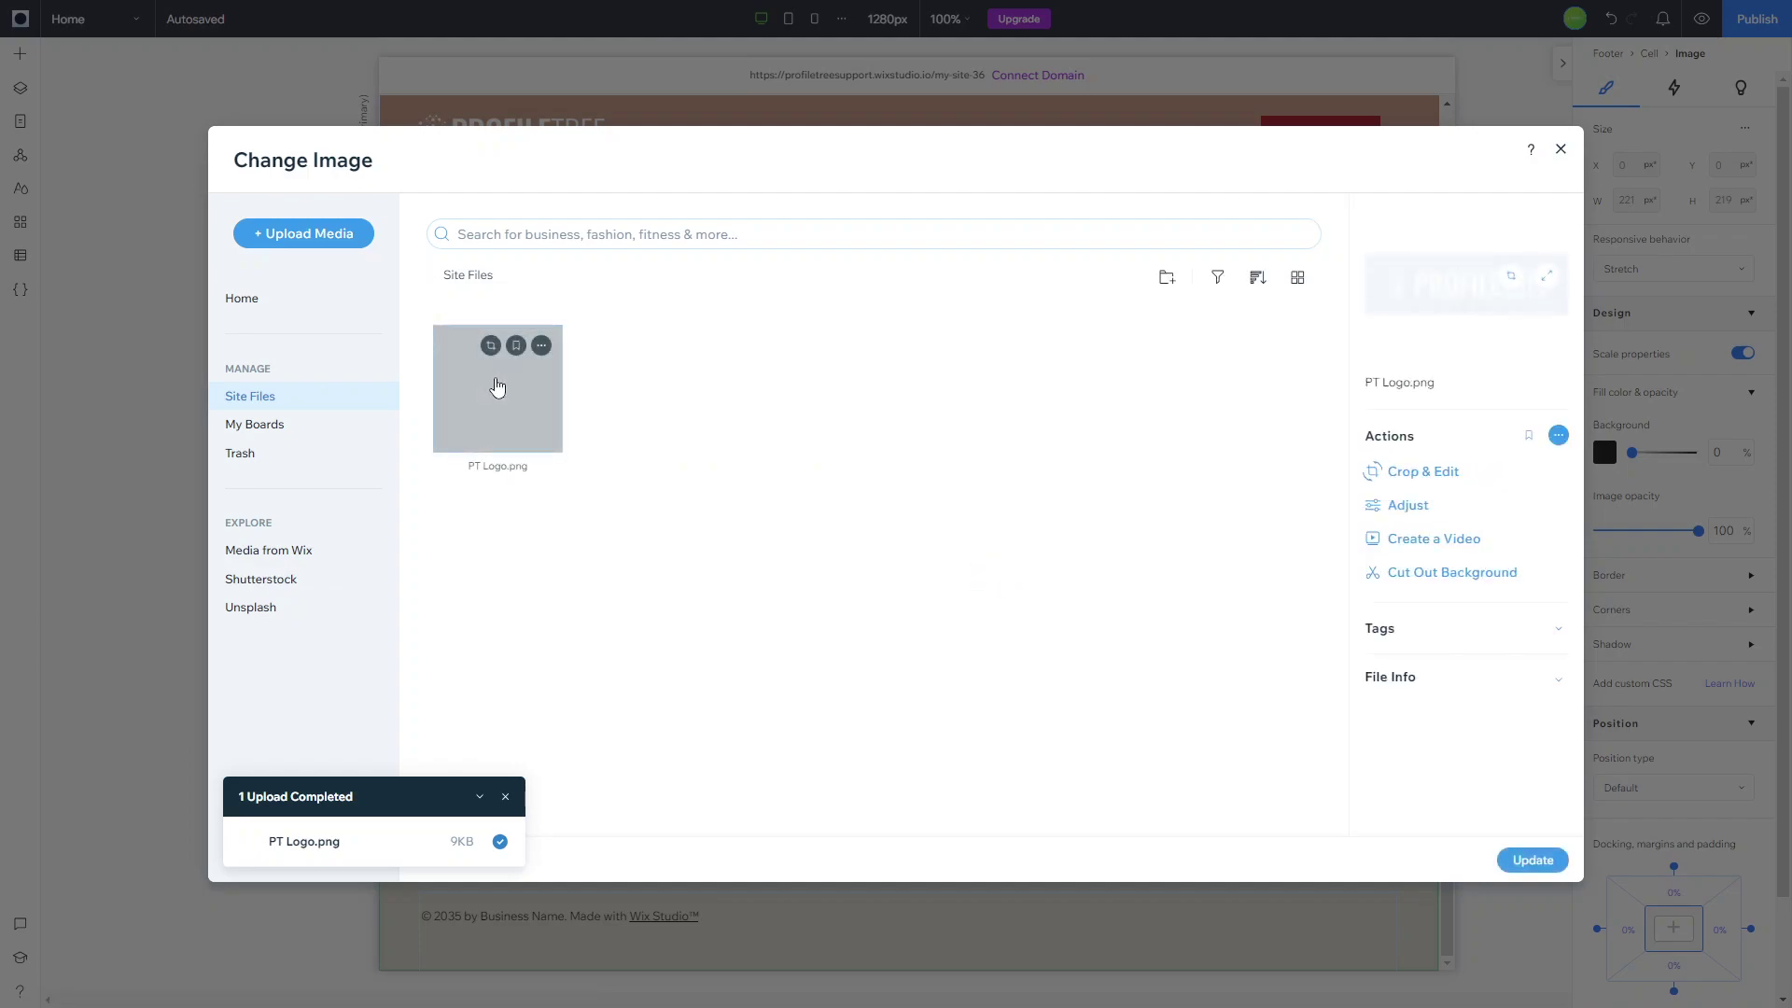
{"action": "left_click", "coordinate": [1533, 860]}
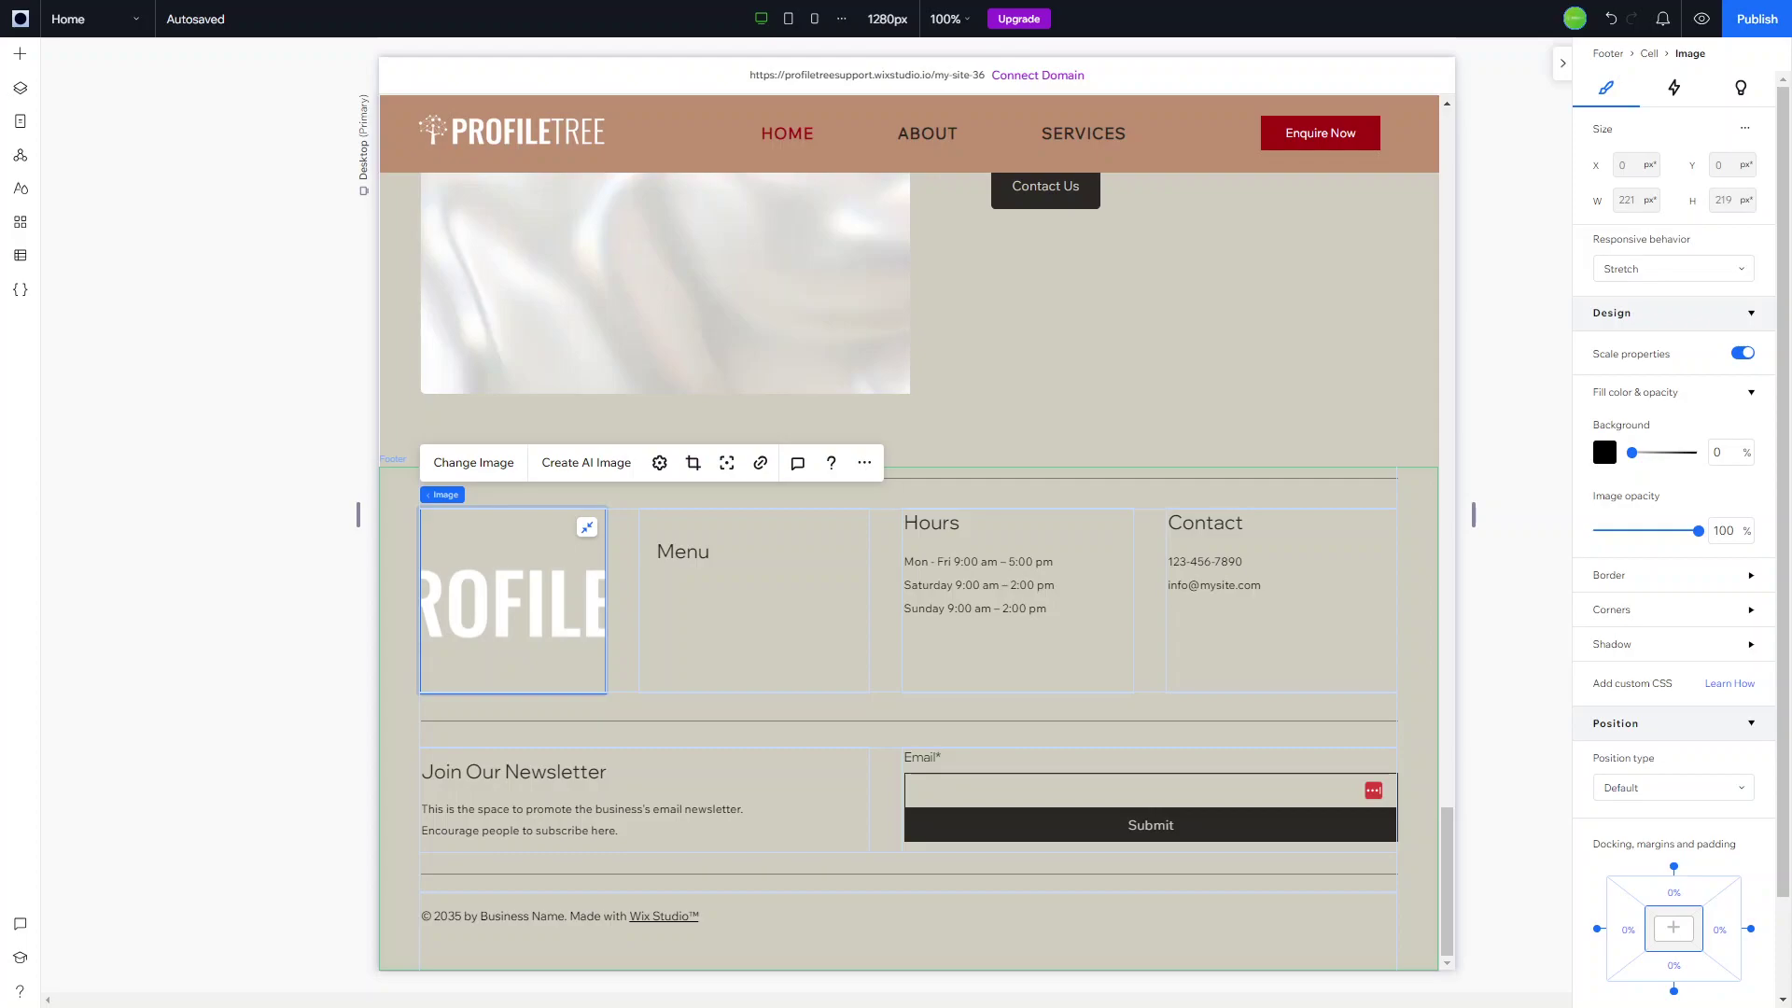
{"action": "left_click", "coordinate": [587, 531]}
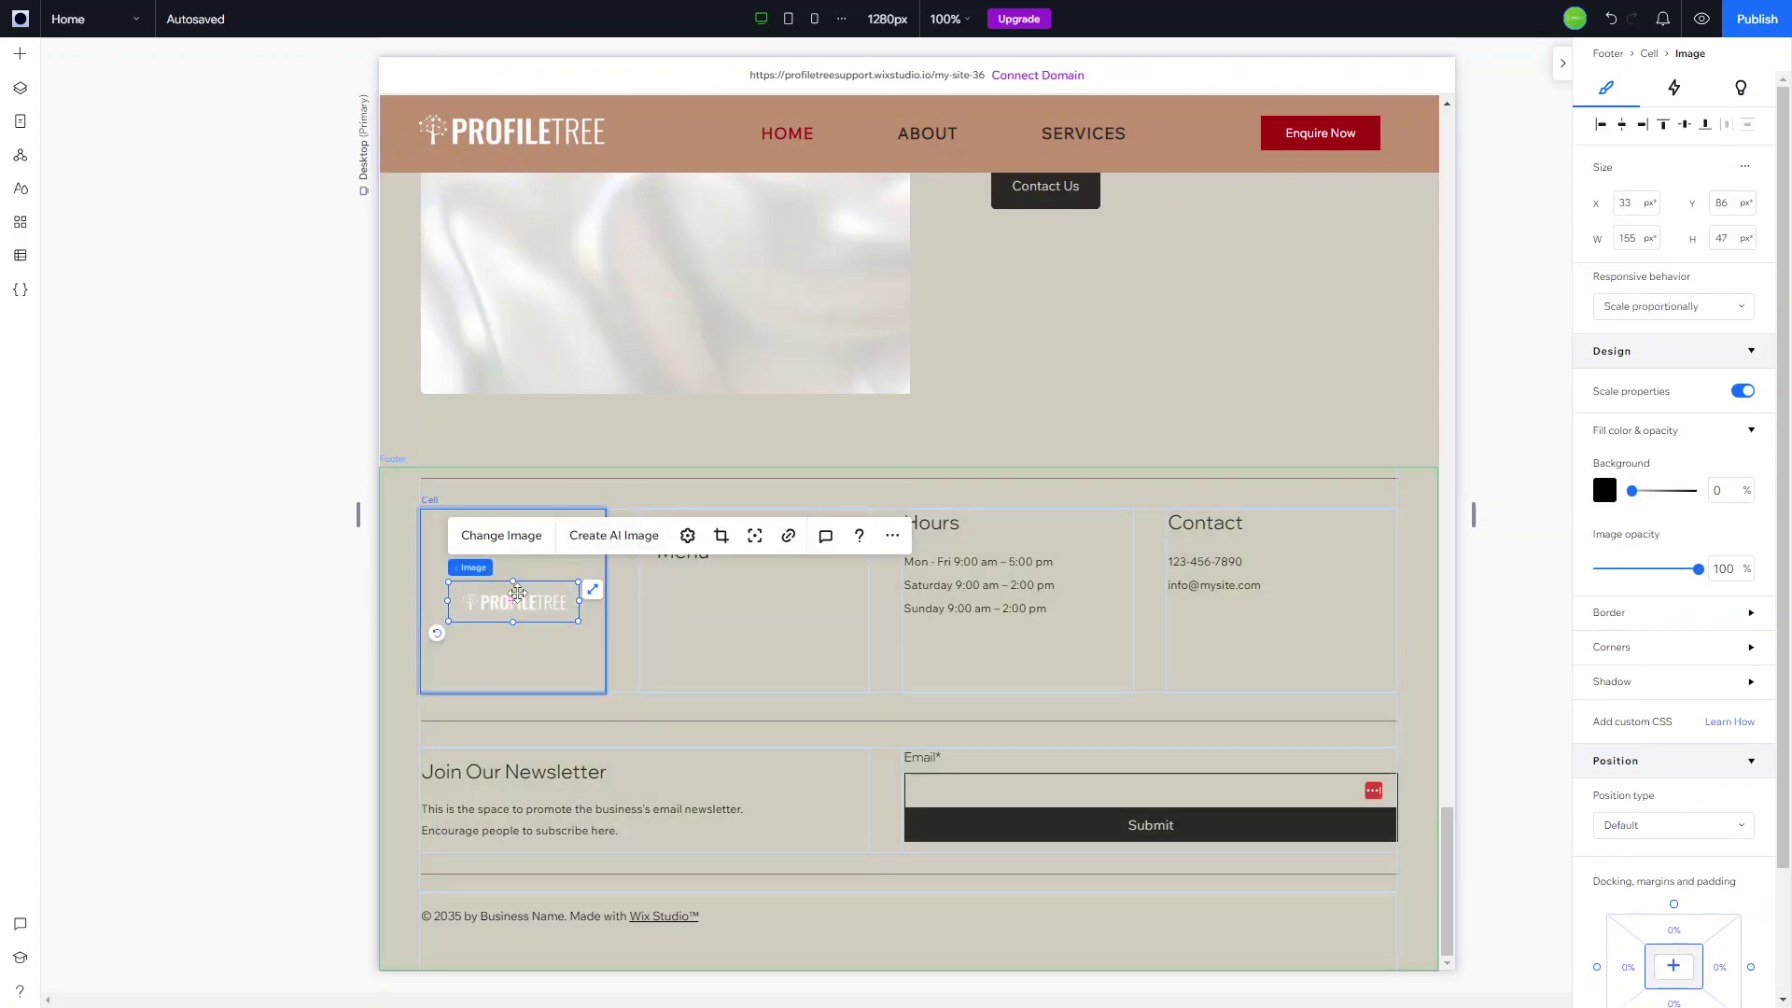
{"action": "left_click_drag", "start_coordinate": [512, 592], "coordinate": [486, 534]}
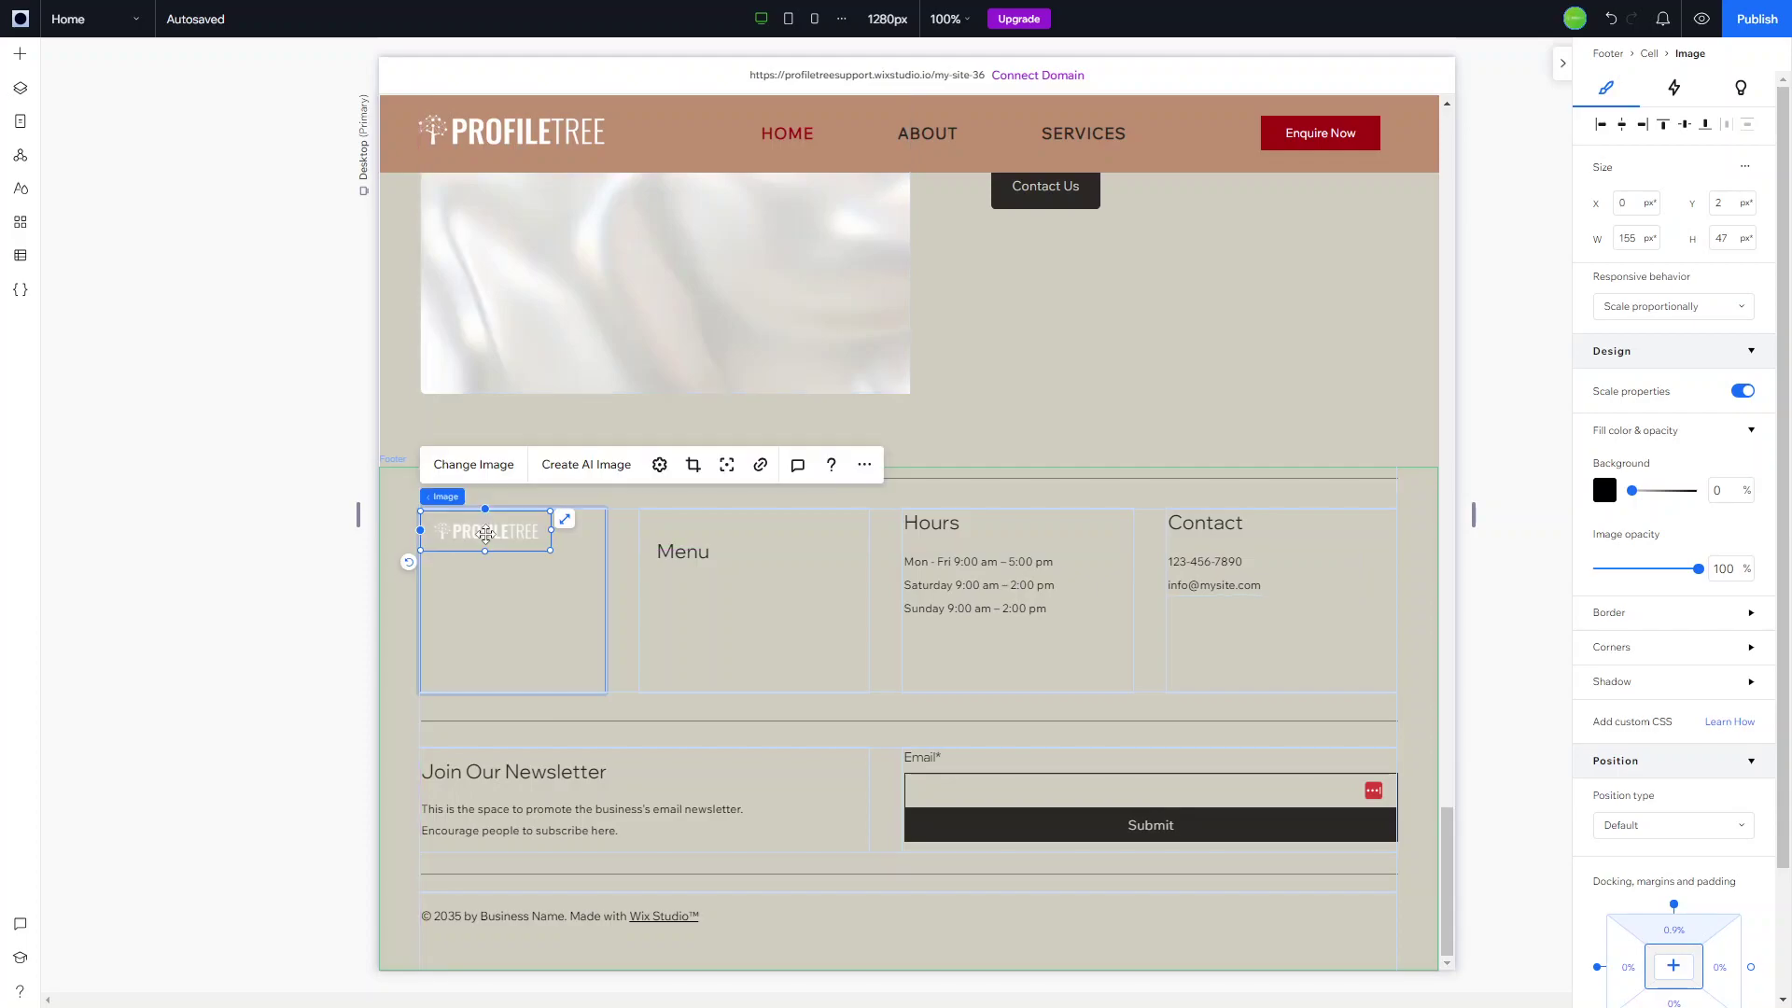
Set the footer's background to the brown theme color that matches the header
{"action": "left_click", "coordinate": [1416, 490]}
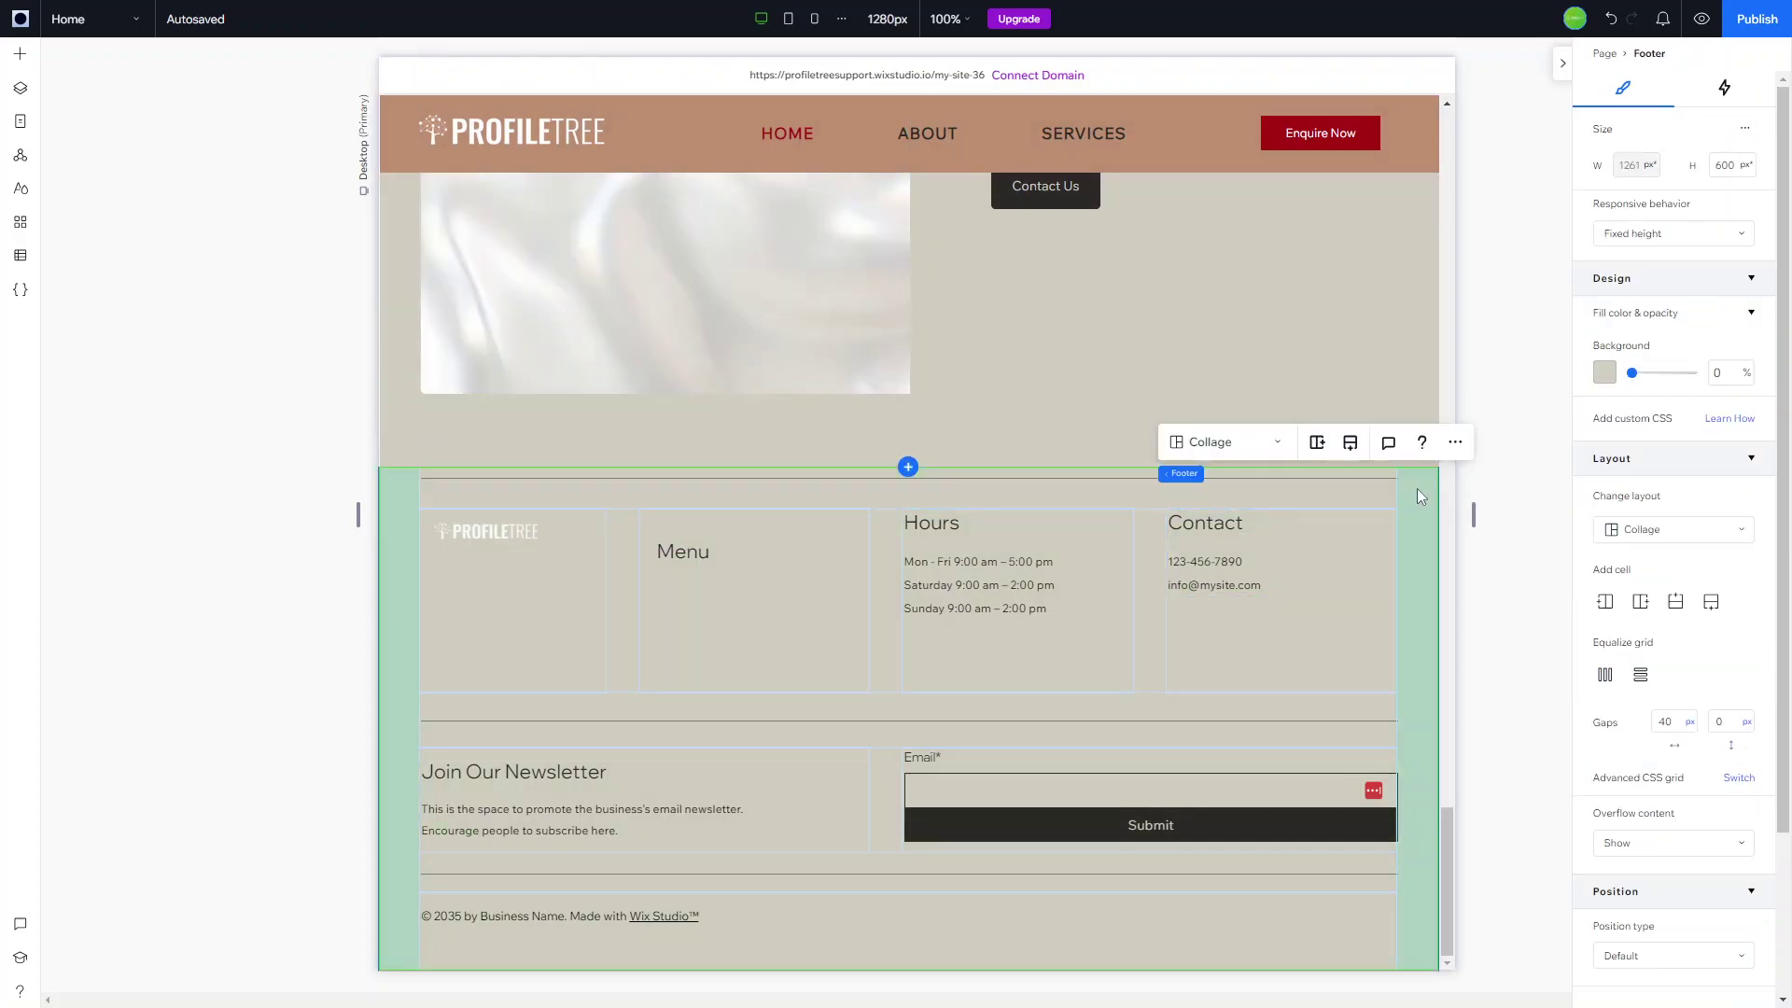
{"action": "left_click", "coordinate": [1605, 372]}
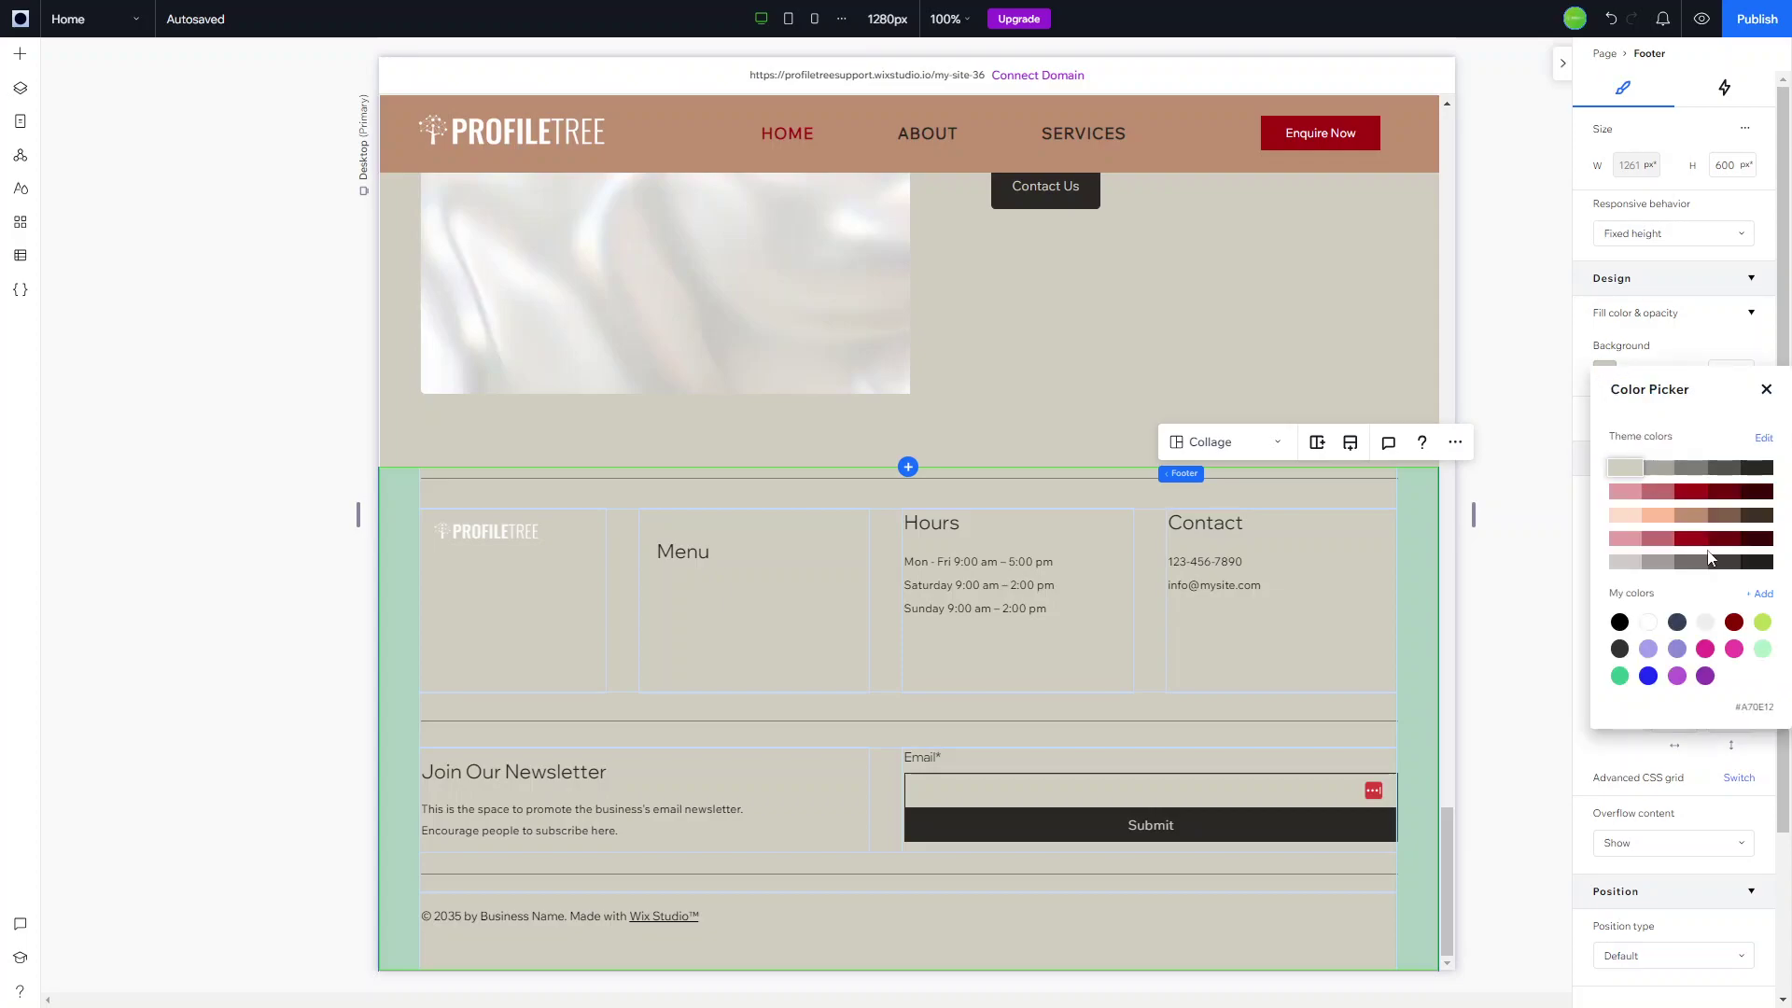
{"action": "left_click", "coordinate": [1659, 518]}
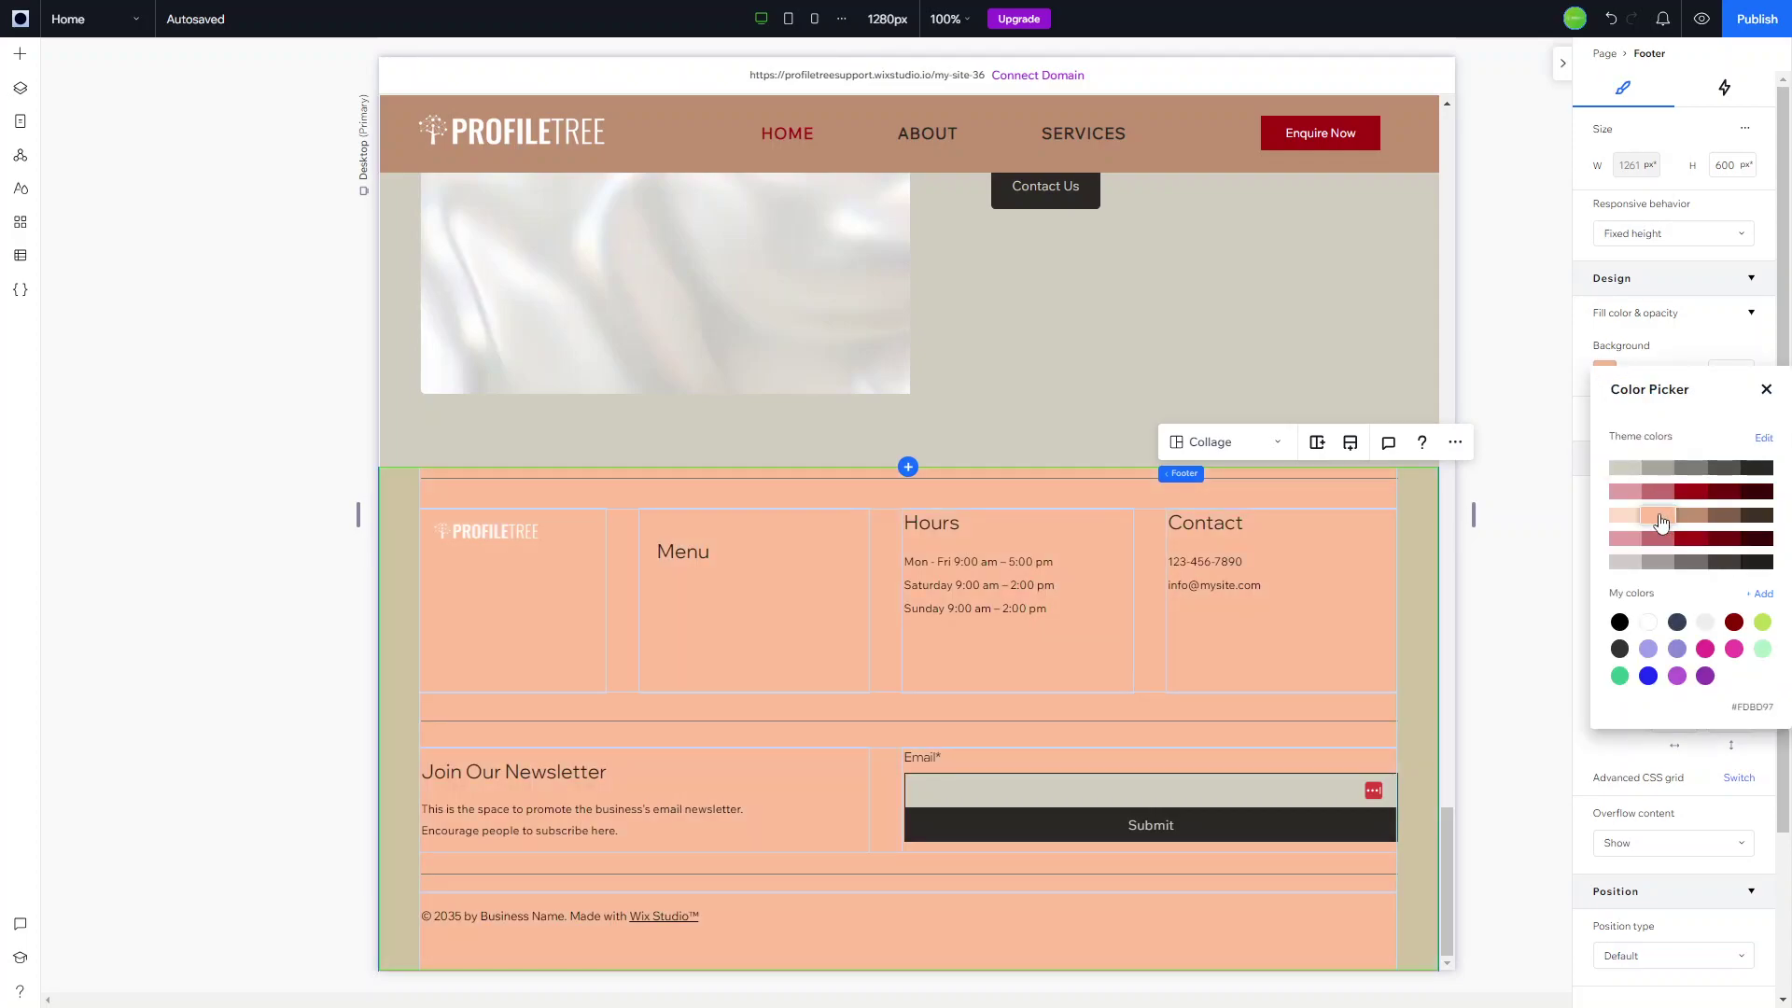
{"action": "left_click", "coordinate": [1692, 523]}
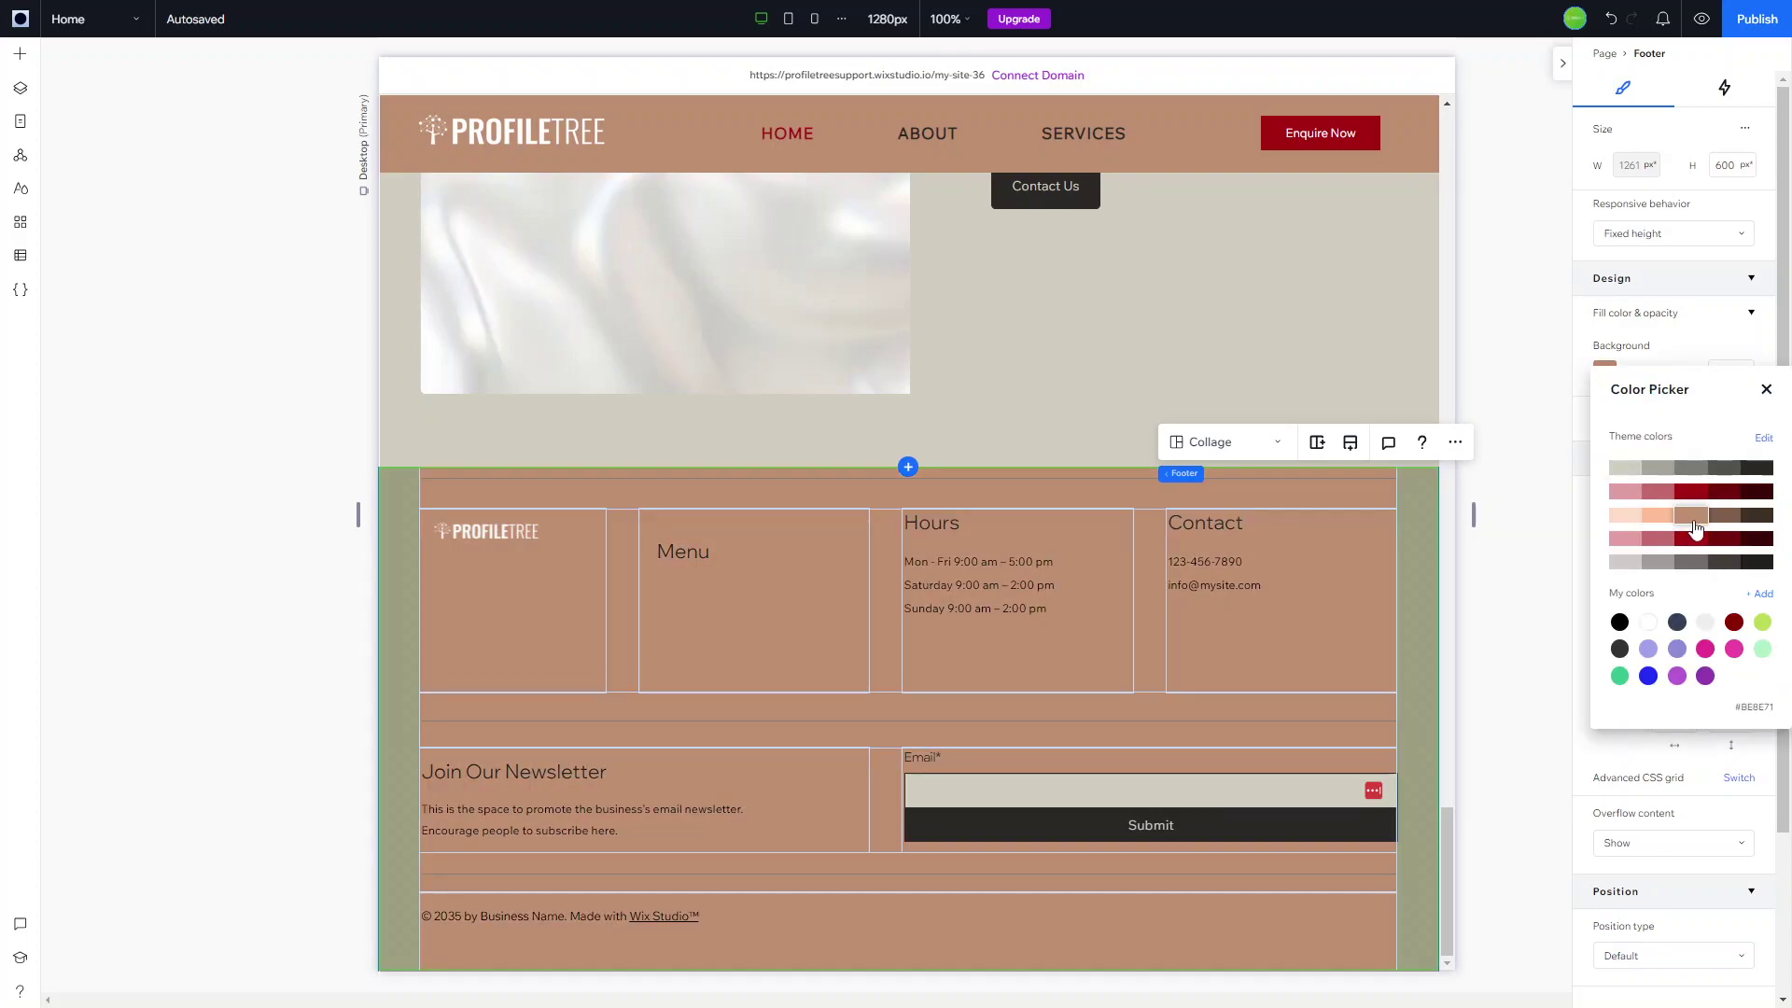
{"action": "left_click", "coordinate": [1557, 485]}
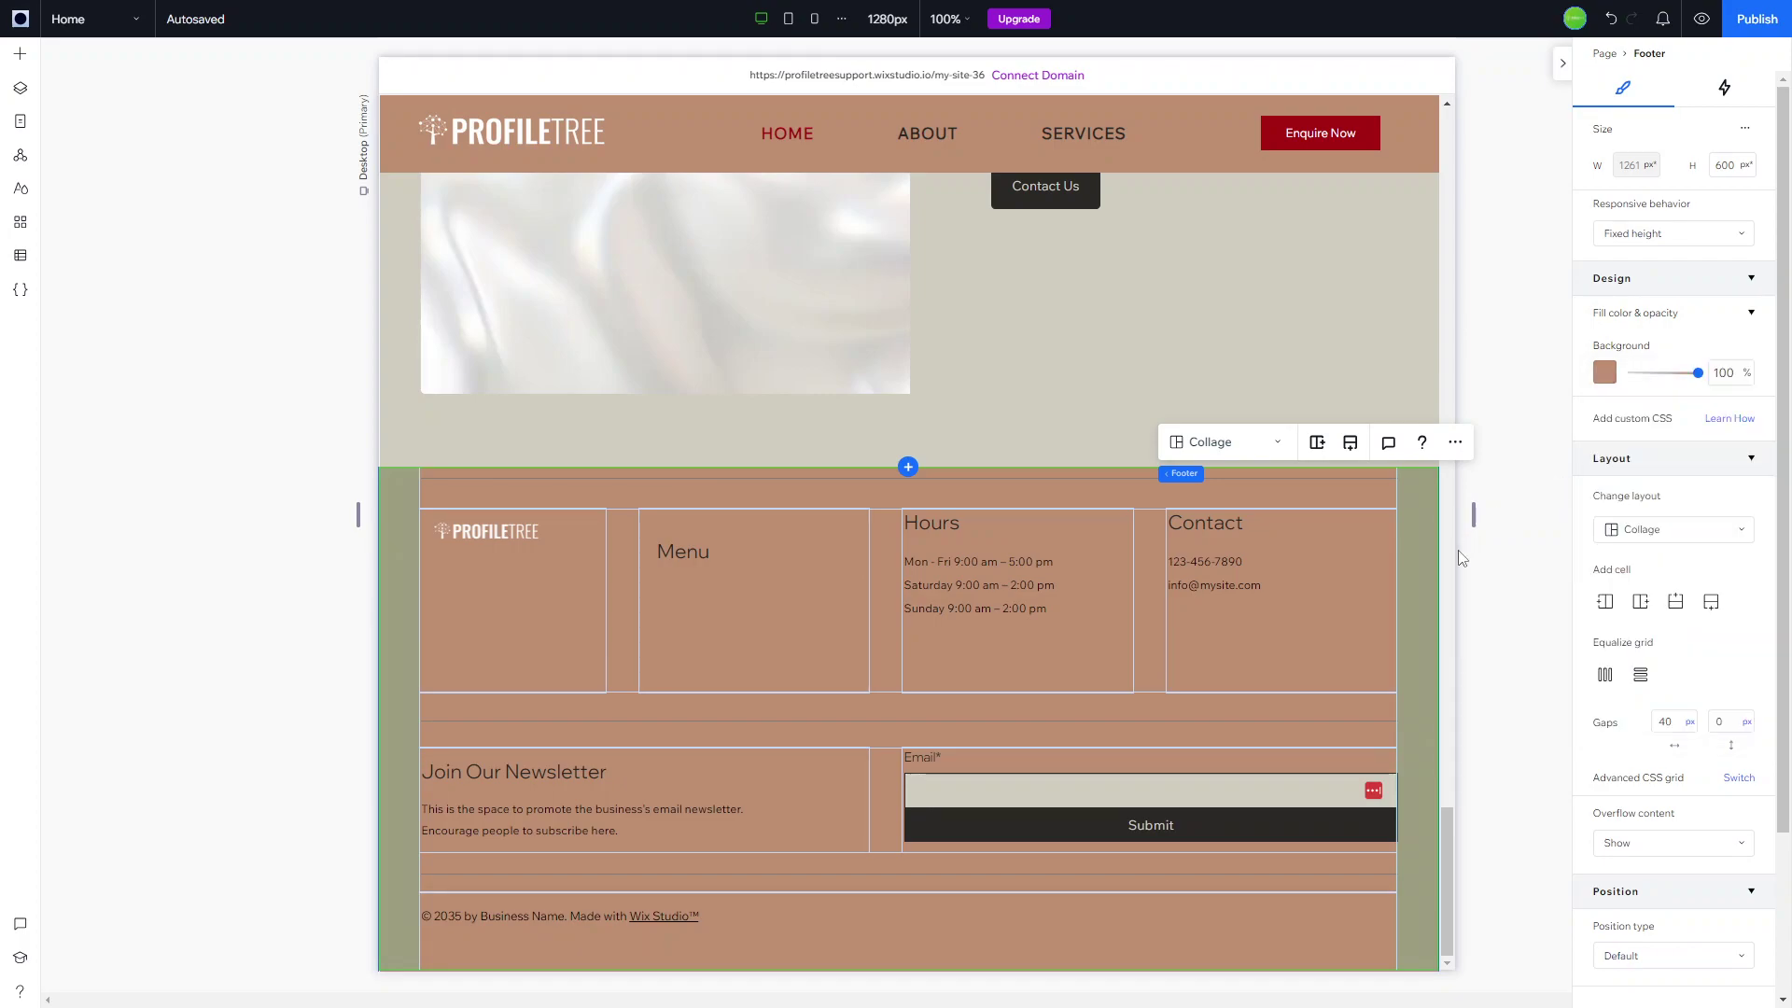
Add a paragraph text element beneath the logo in the footer's first cell
{"action": "left_click", "coordinate": [1369, 366]}
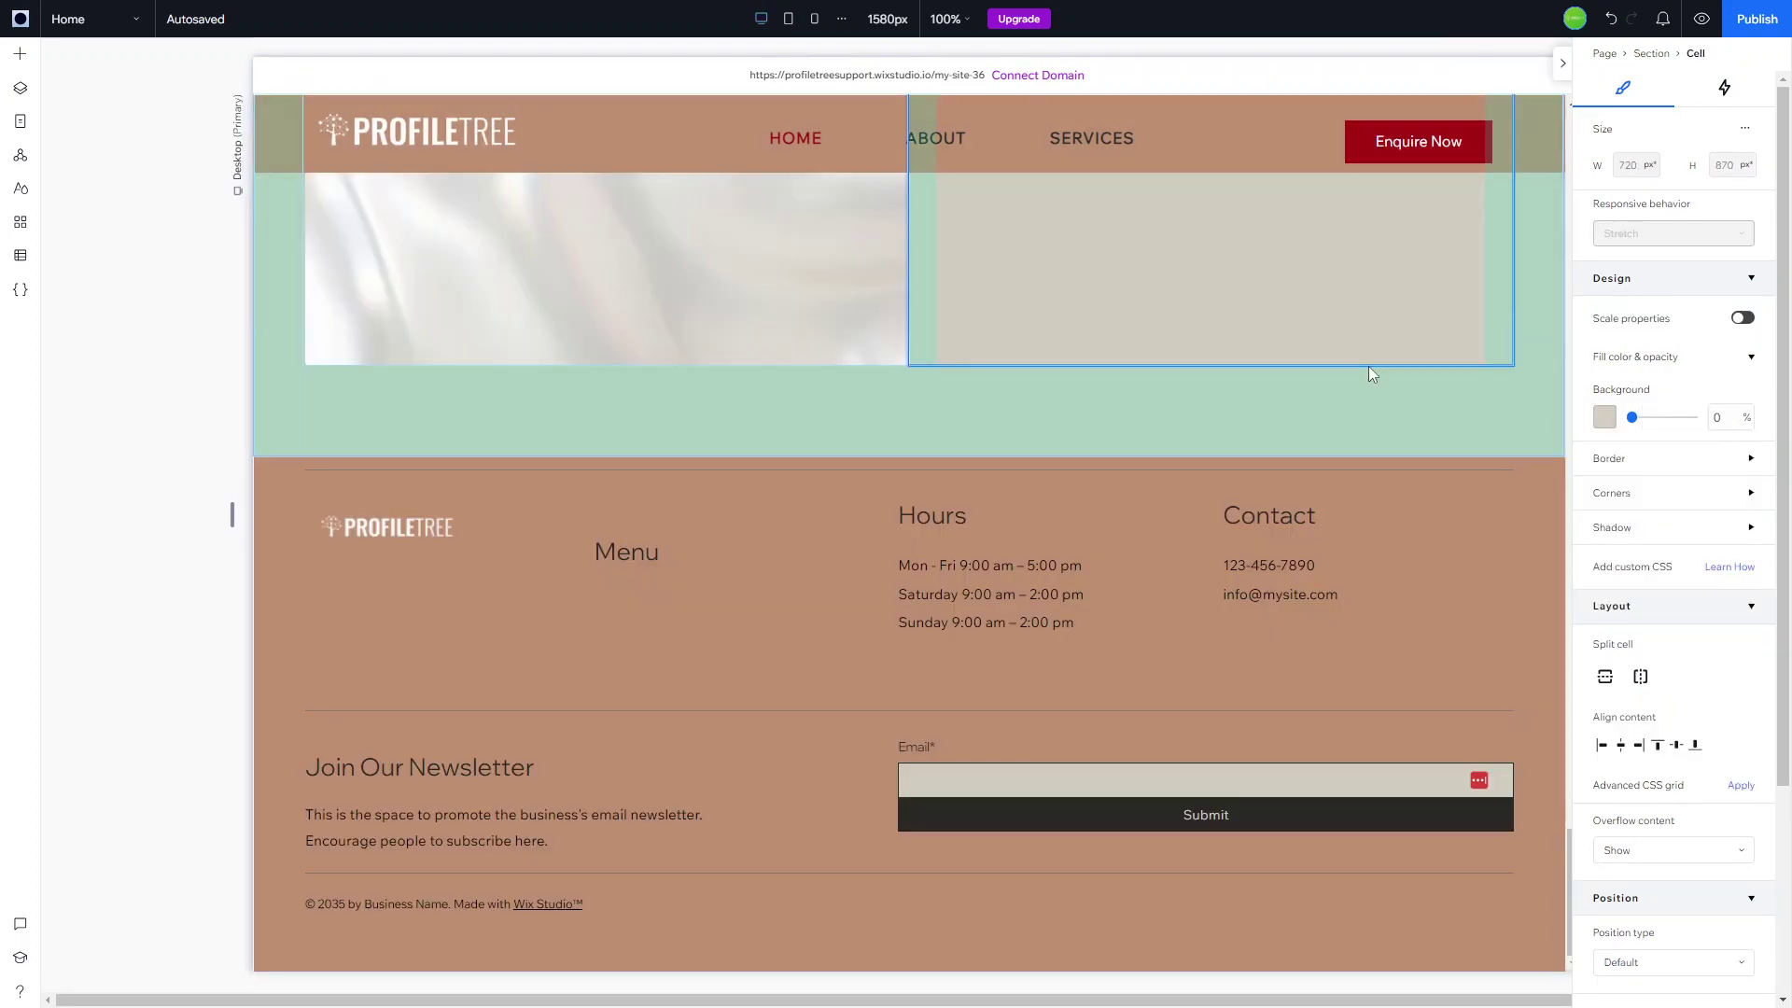
{"action": "left_click", "coordinate": [463, 603]}
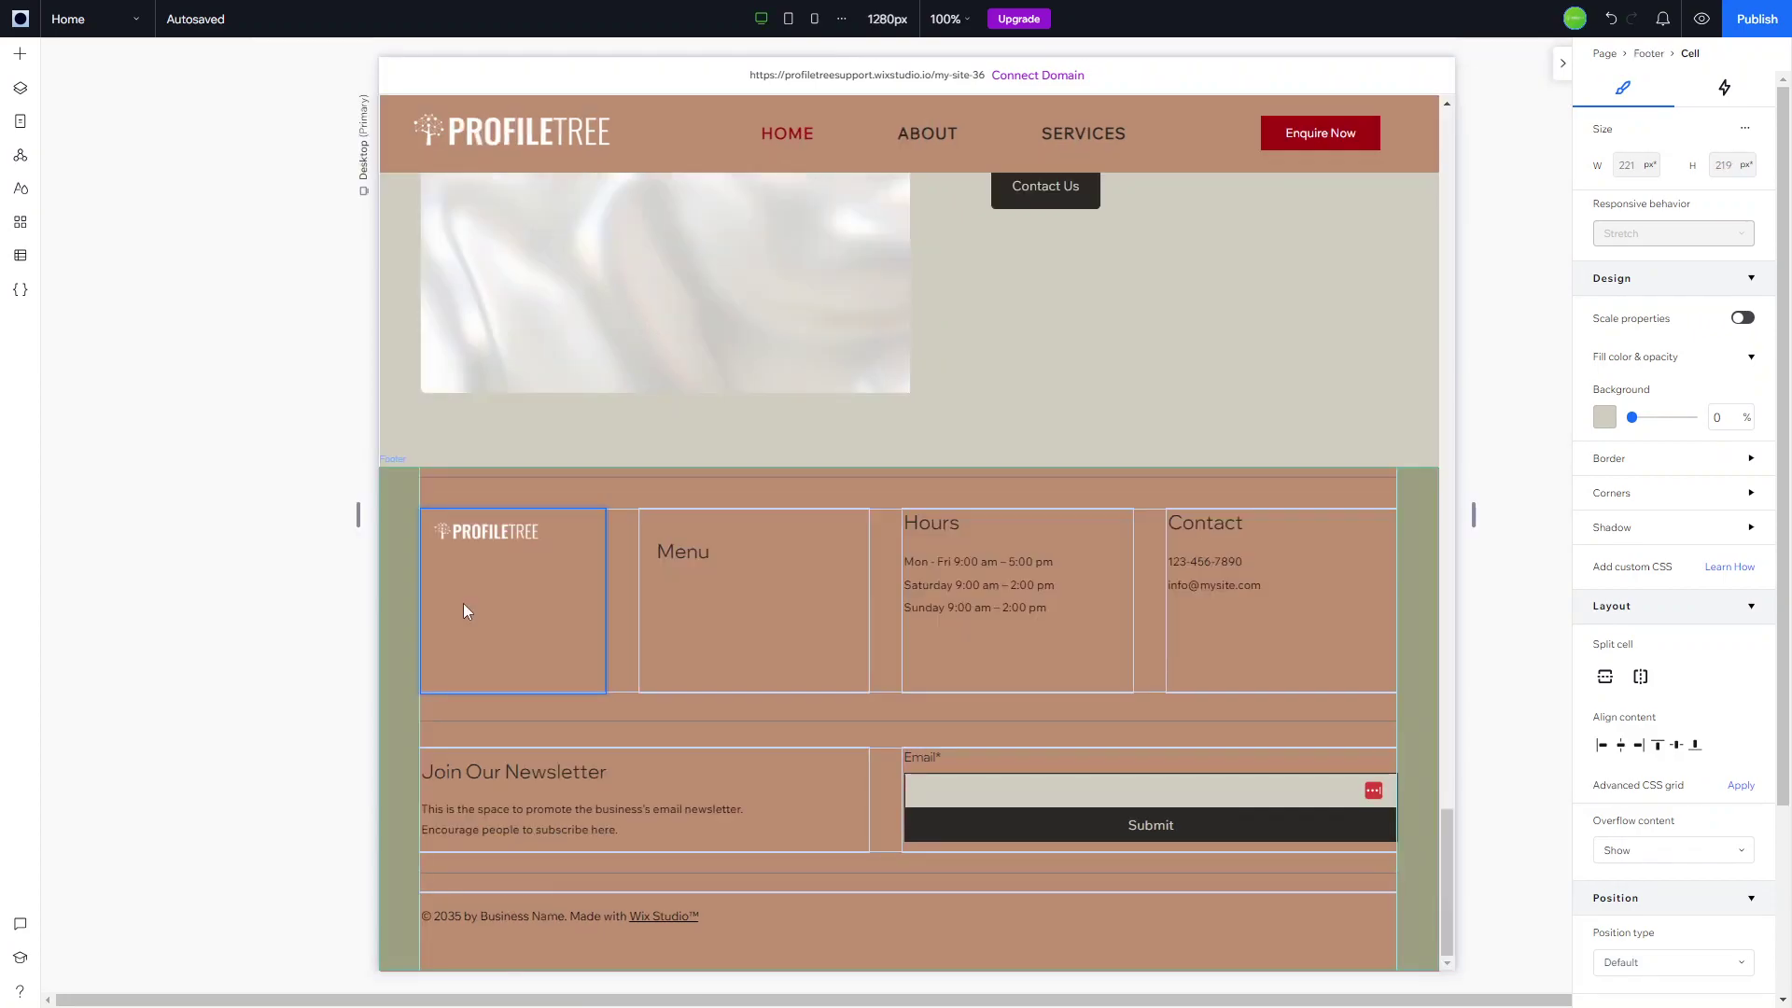
{"action": "left_click", "coordinate": [20, 56]}
{"action": "left_click_drag", "start_coordinate": [394, 140], "coordinate": [523, 588]}
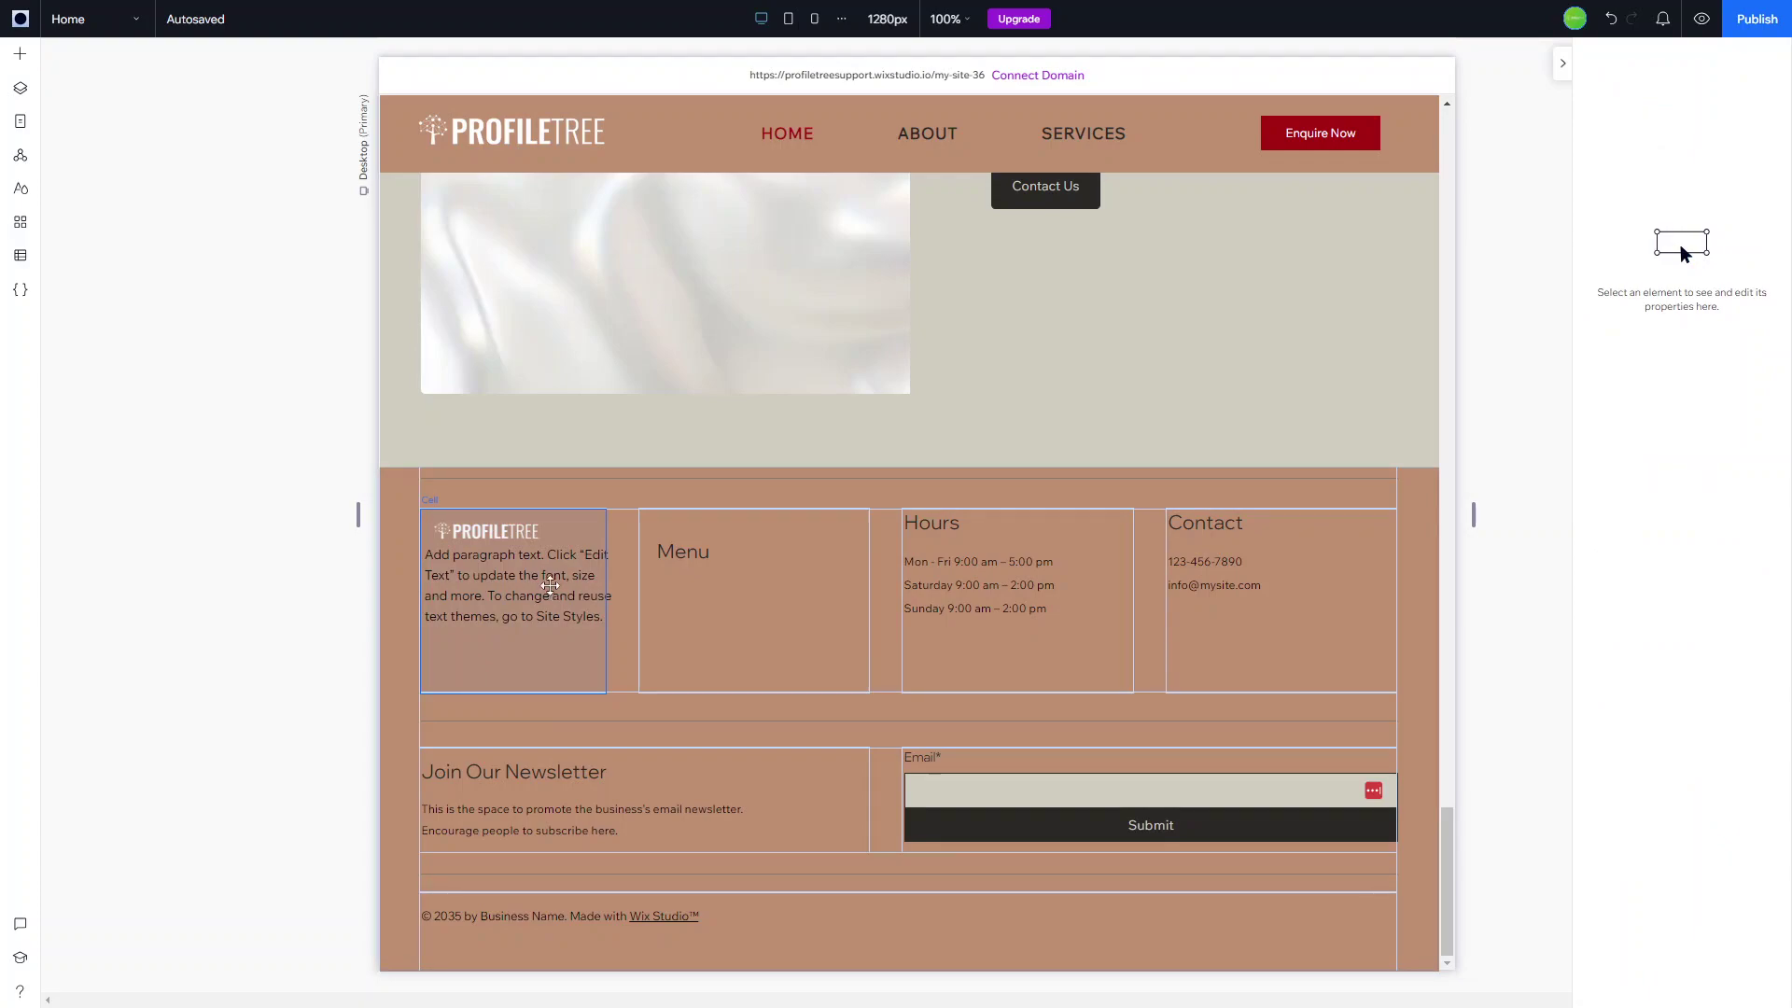
Narrow the paragraph text box beneath the footer logo to about 196 px wide so it fits inside the cell
{"action": "left_click", "coordinate": [550, 586]}
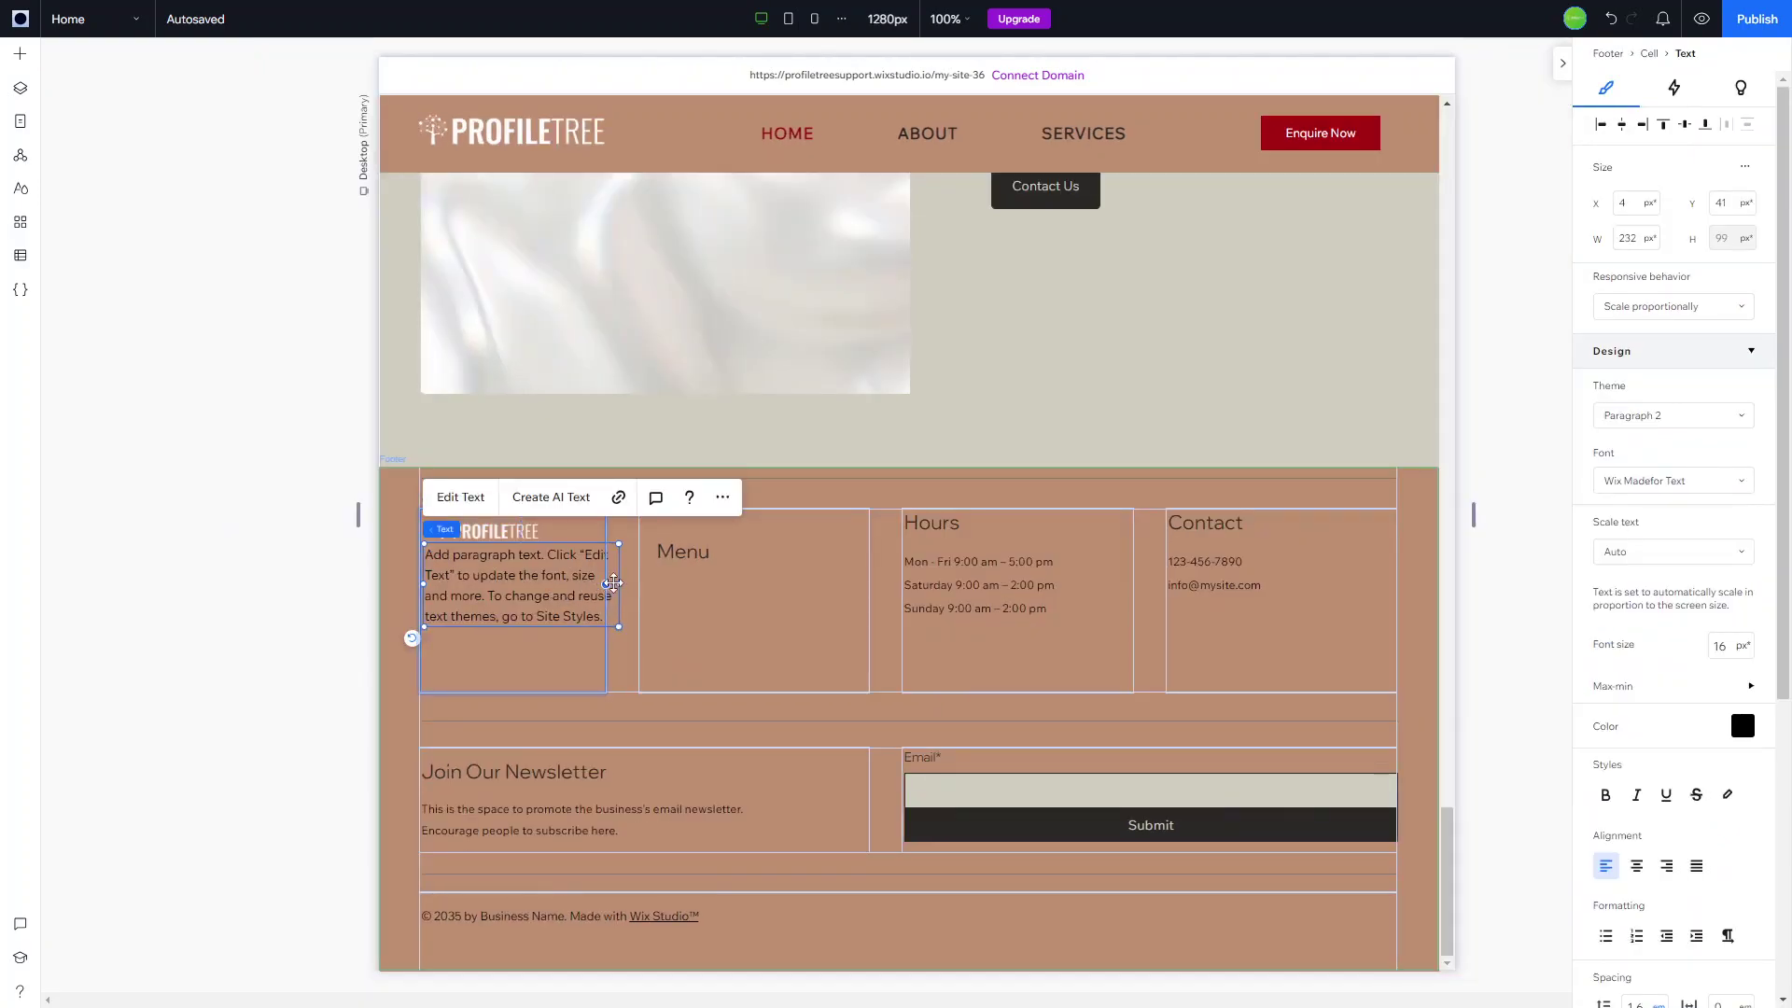
{"action": "left_click_drag", "start_coordinate": [622, 599], "coordinate": [585, 594]}
{"action": "key", "text": "ctrl+z"}
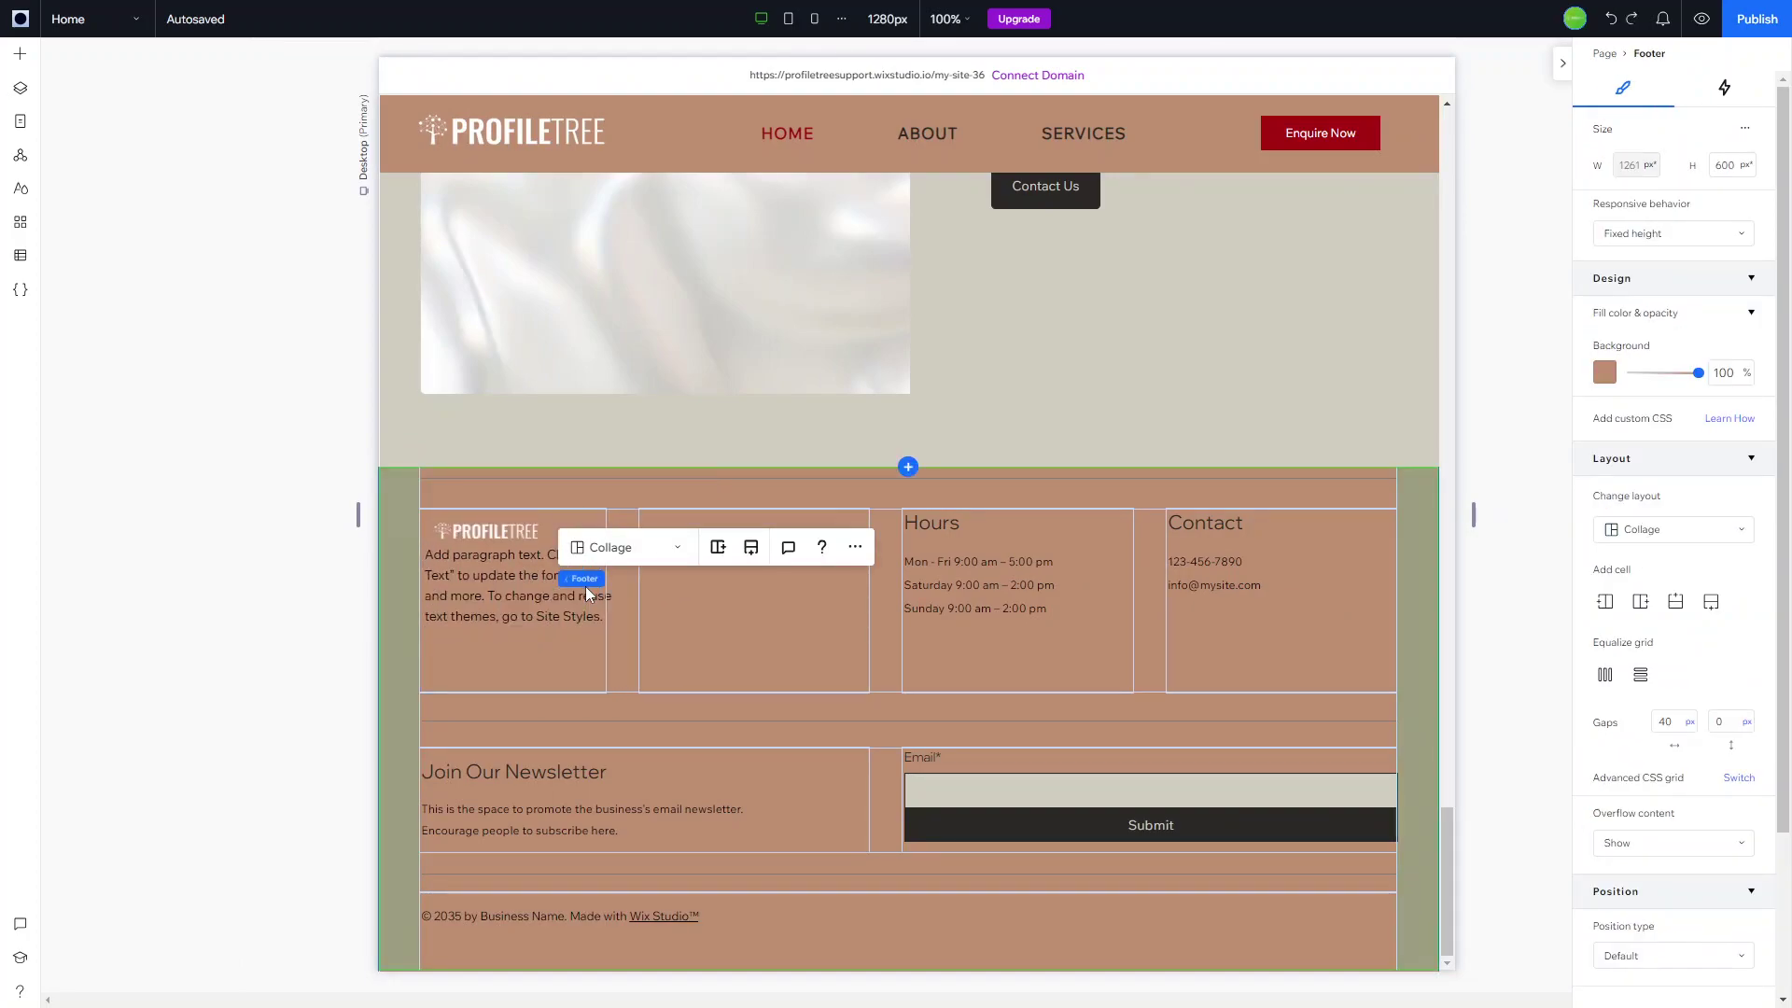
{"action": "left_click", "coordinate": [507, 599]}
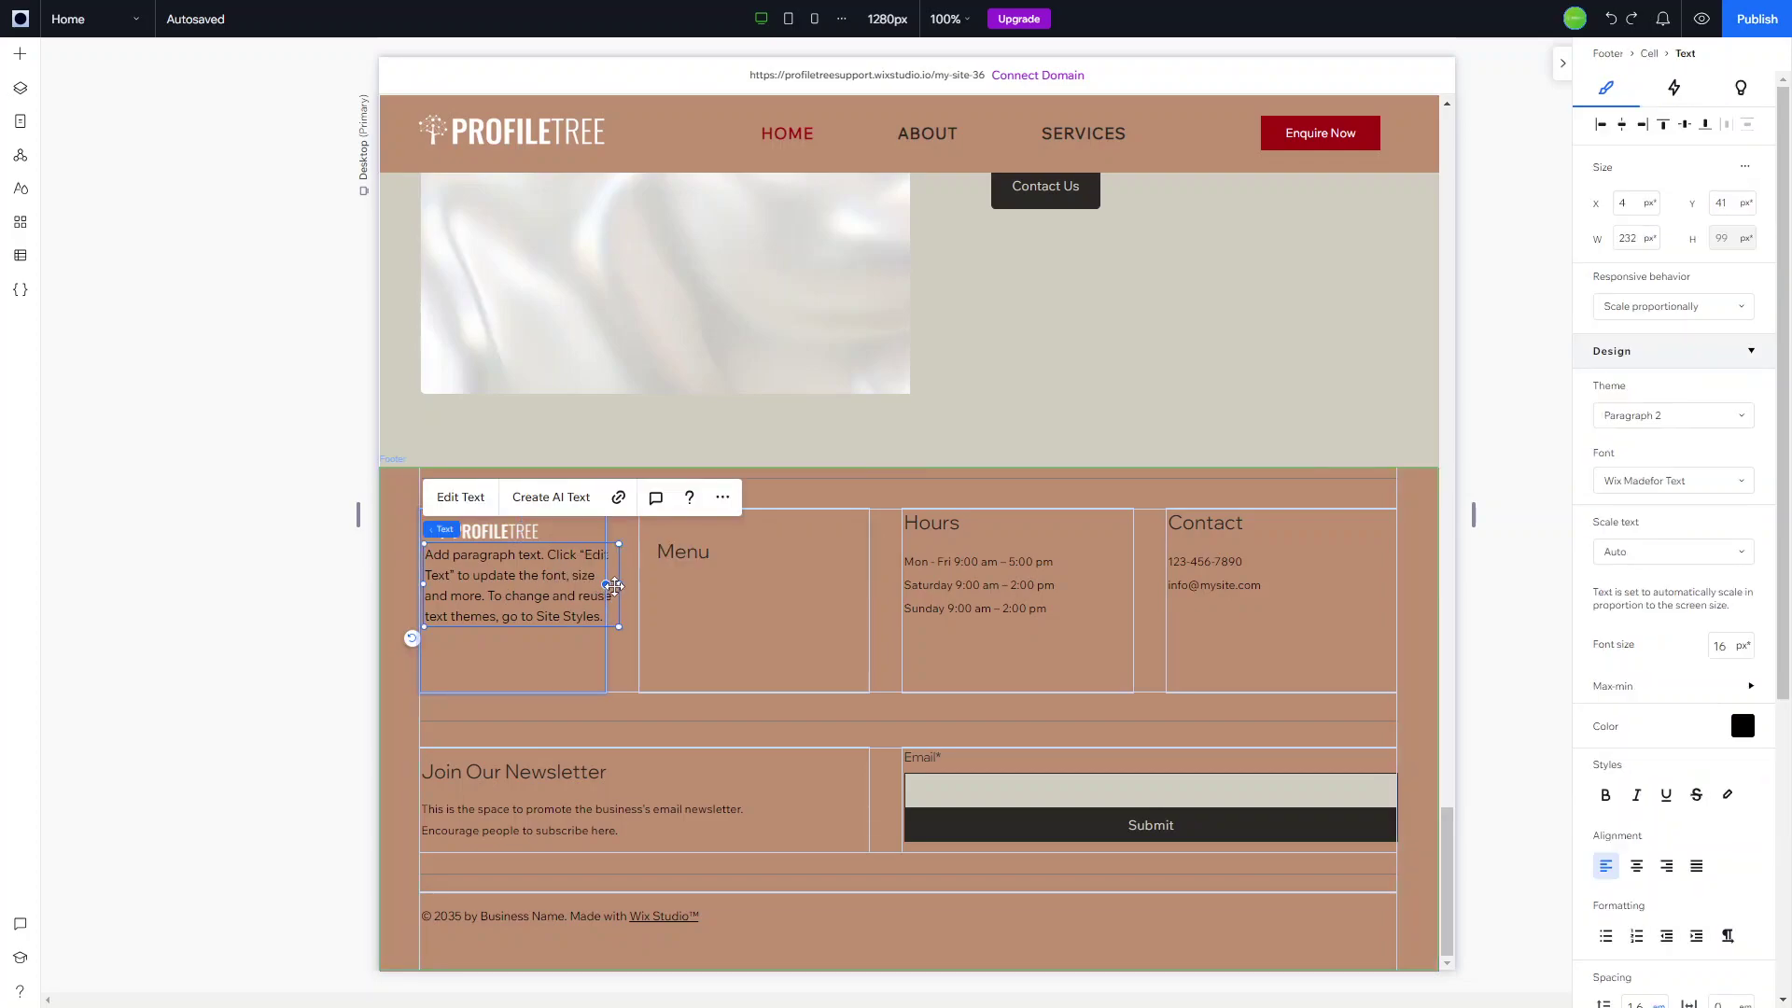
{"action": "left_click_drag", "start_coordinate": [615, 586], "coordinate": [589, 598]}
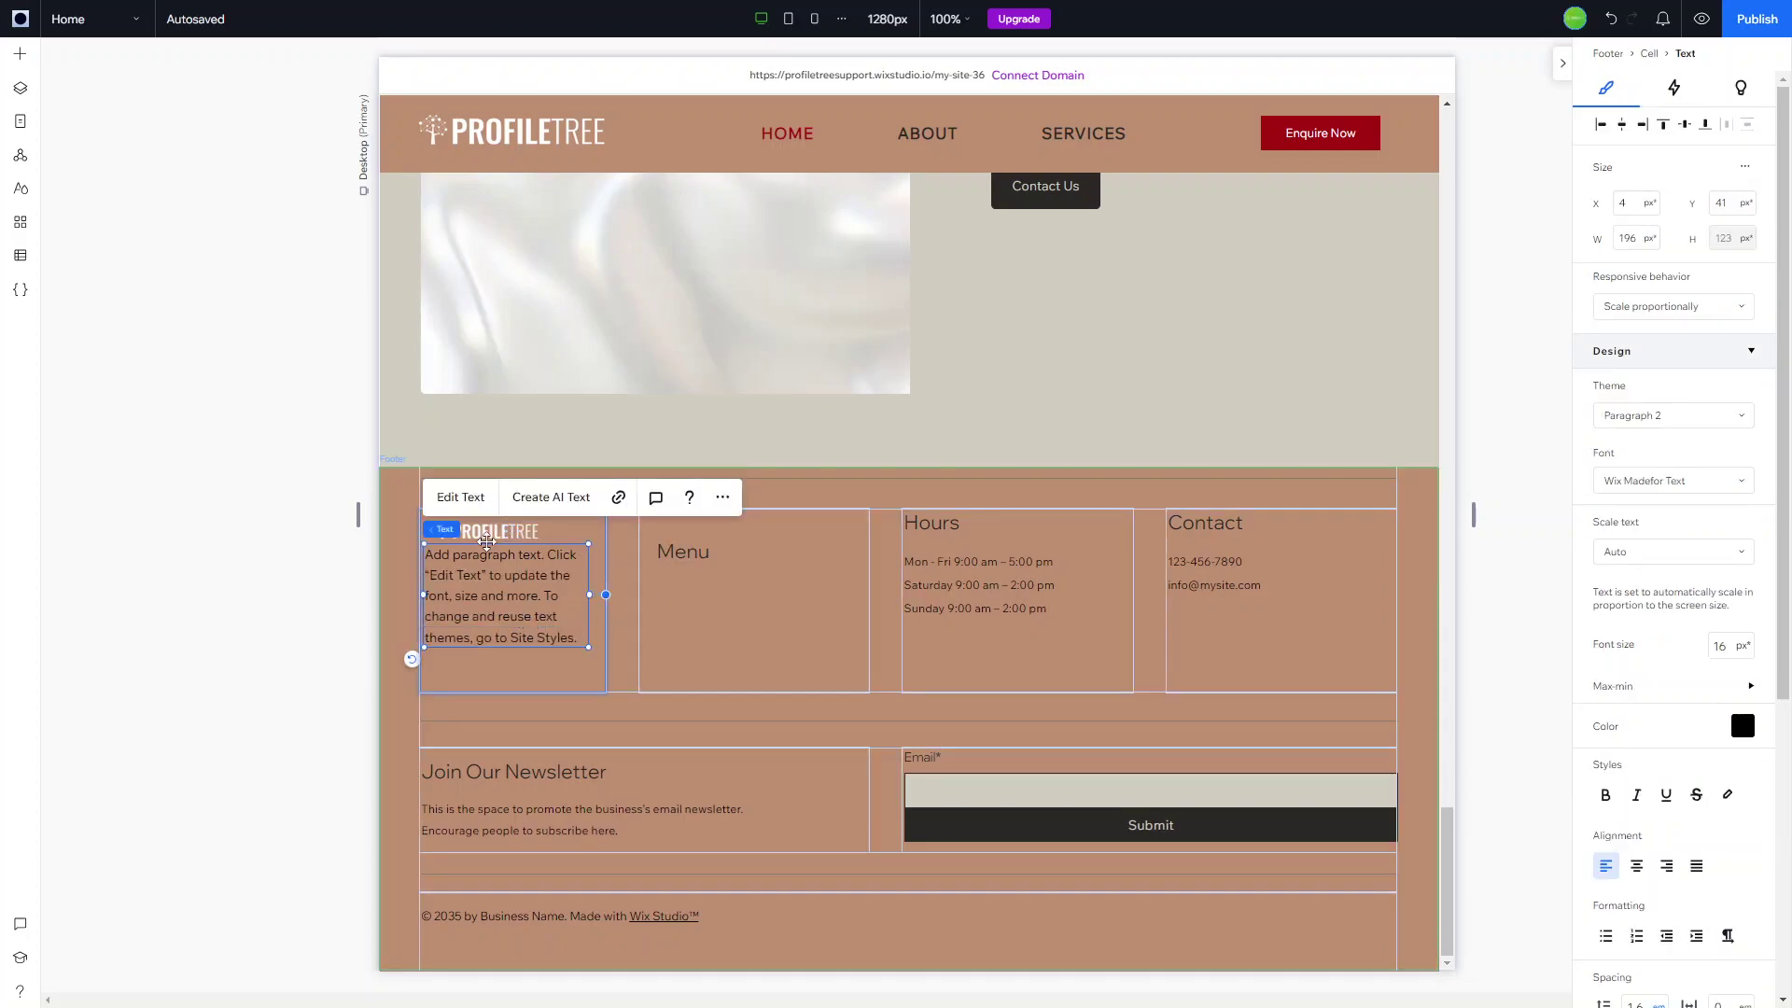
Apply a smaller, bold text theme to the whole paragraph beneath the footer logo
{"action": "left_click", "coordinate": [461, 496]}
{"action": "left_click", "coordinate": [1635, 424]}
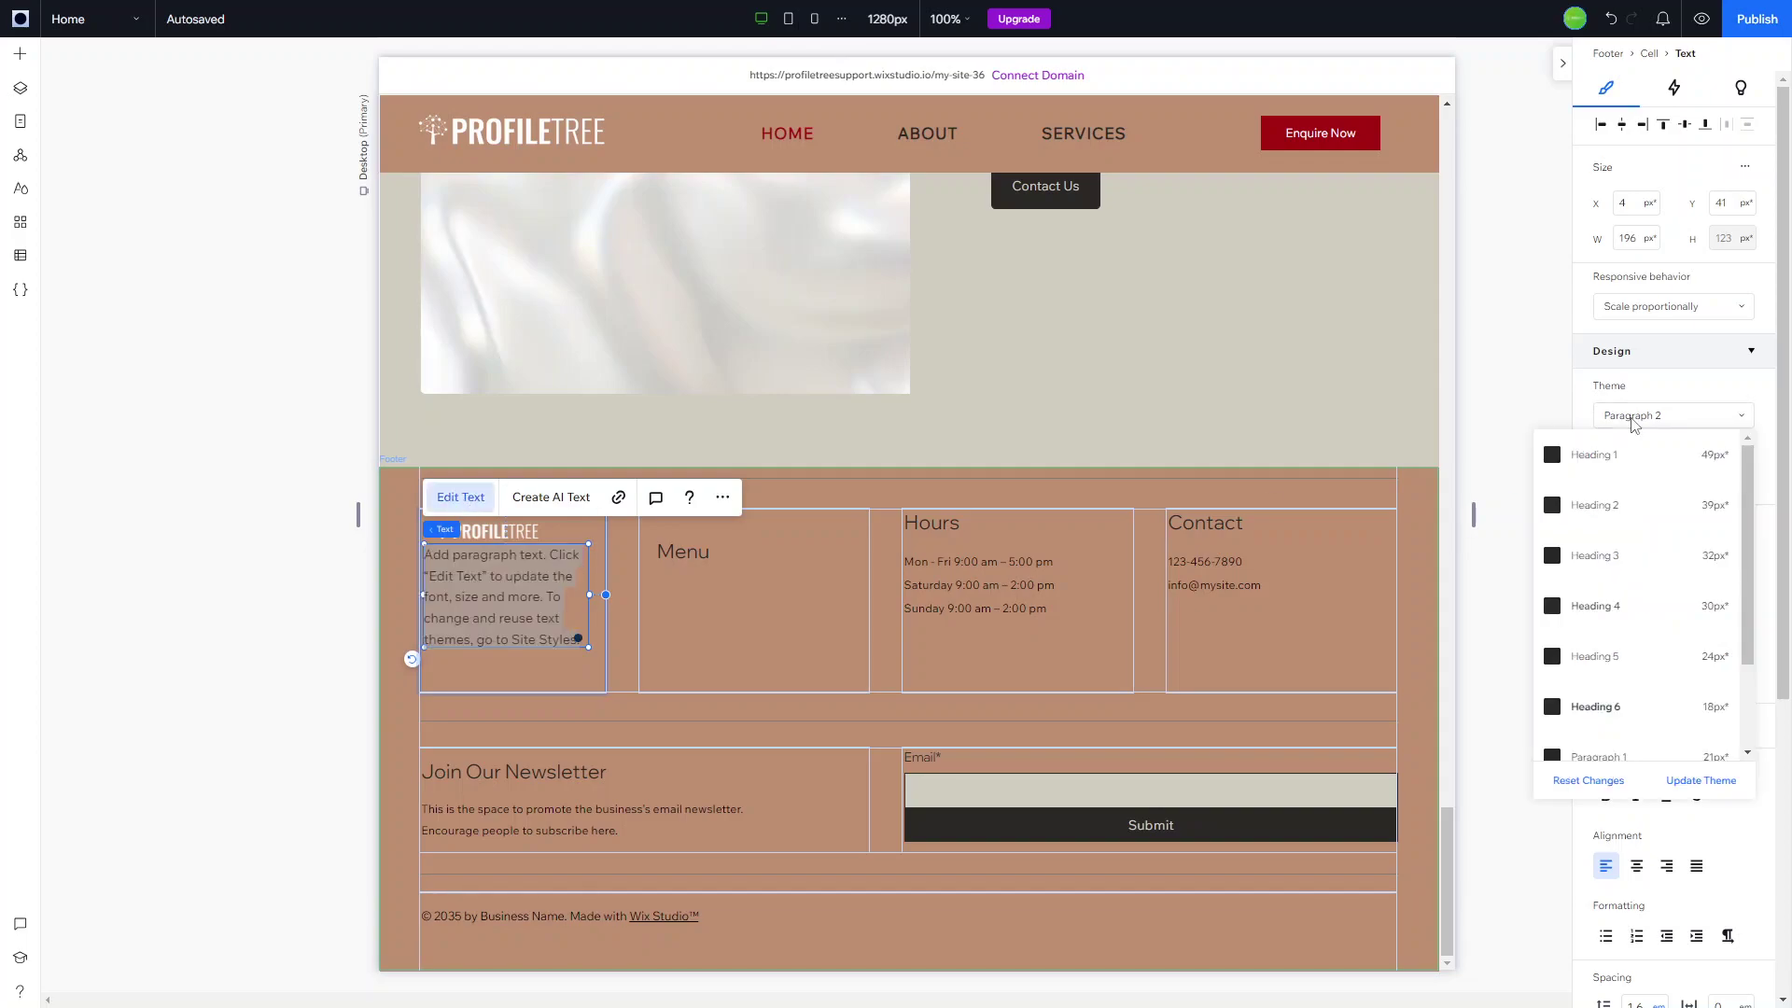
{"action": "scroll", "coordinate": [1642, 719], "scroll_direction": "down", "scroll_amount": 2}
{"action": "left_click", "coordinate": [1645, 673]}
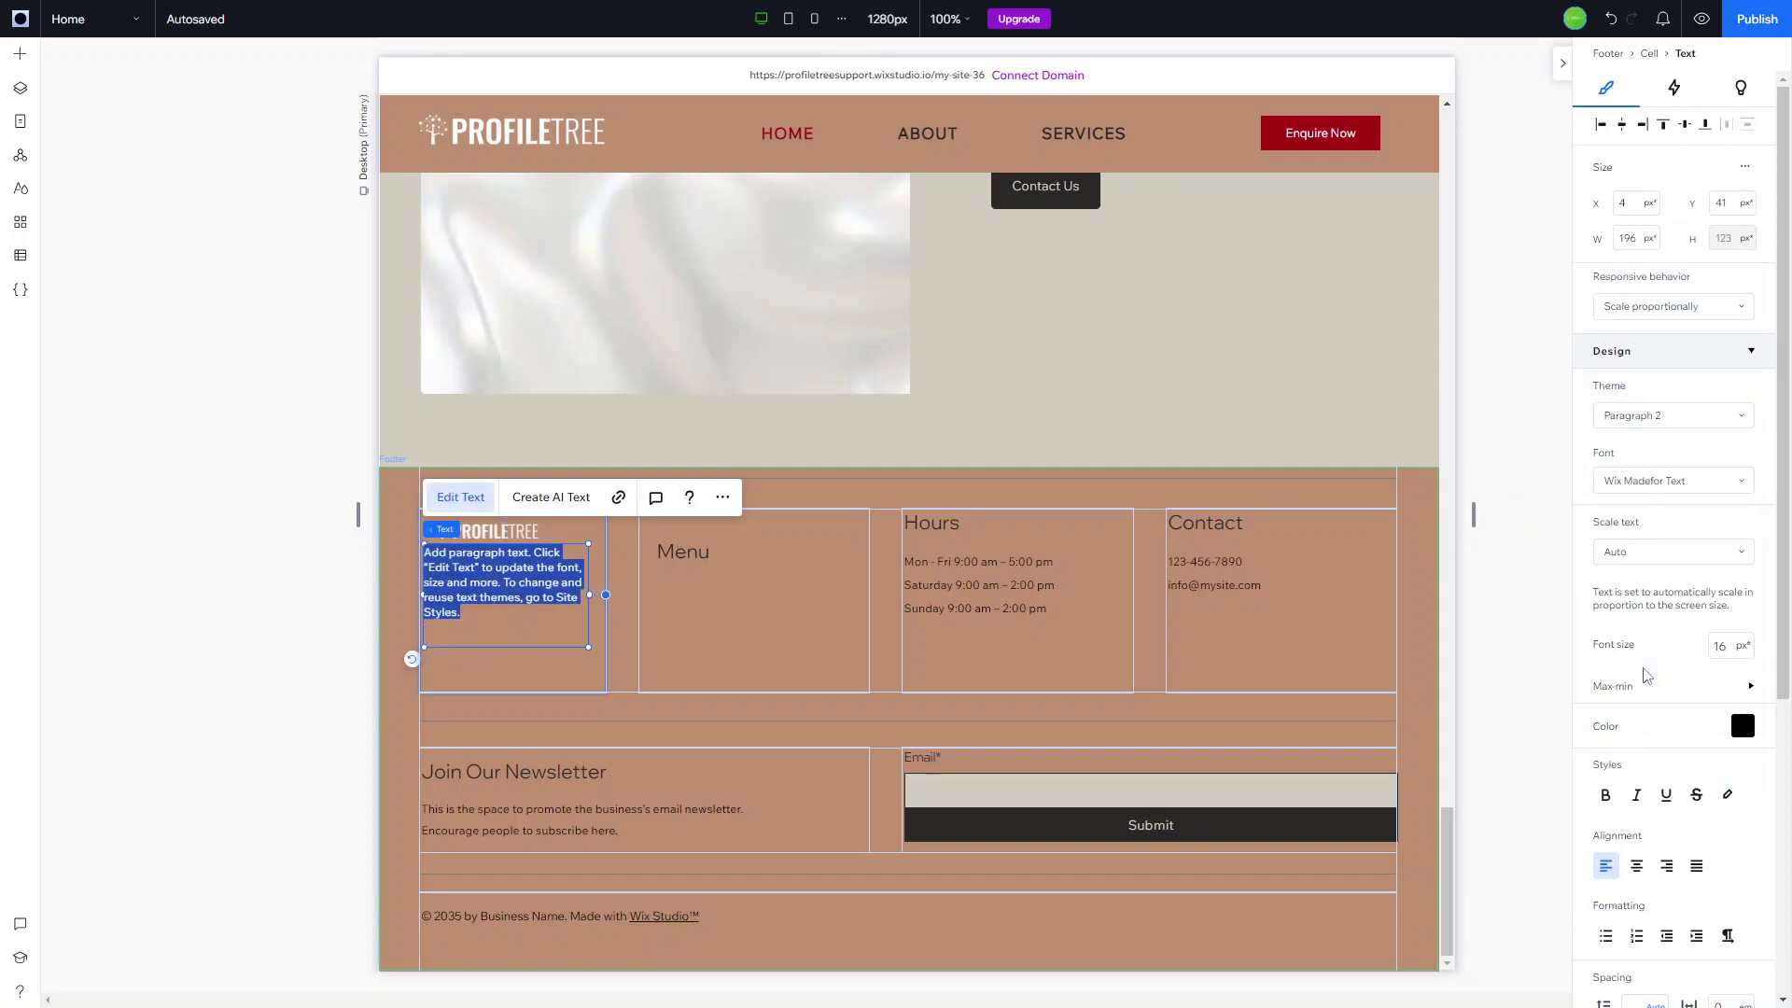
Apply the Paragraph 3 theme to the paragraph beneath the footer logo and nudge the text slightly down, to Y 43 px
{"action": "left_click", "coordinate": [636, 642]}
{"action": "left_click", "coordinate": [514, 585]}
{"action": "key", "text": "Down"}
{"action": "left_click", "coordinate": [676, 620]}
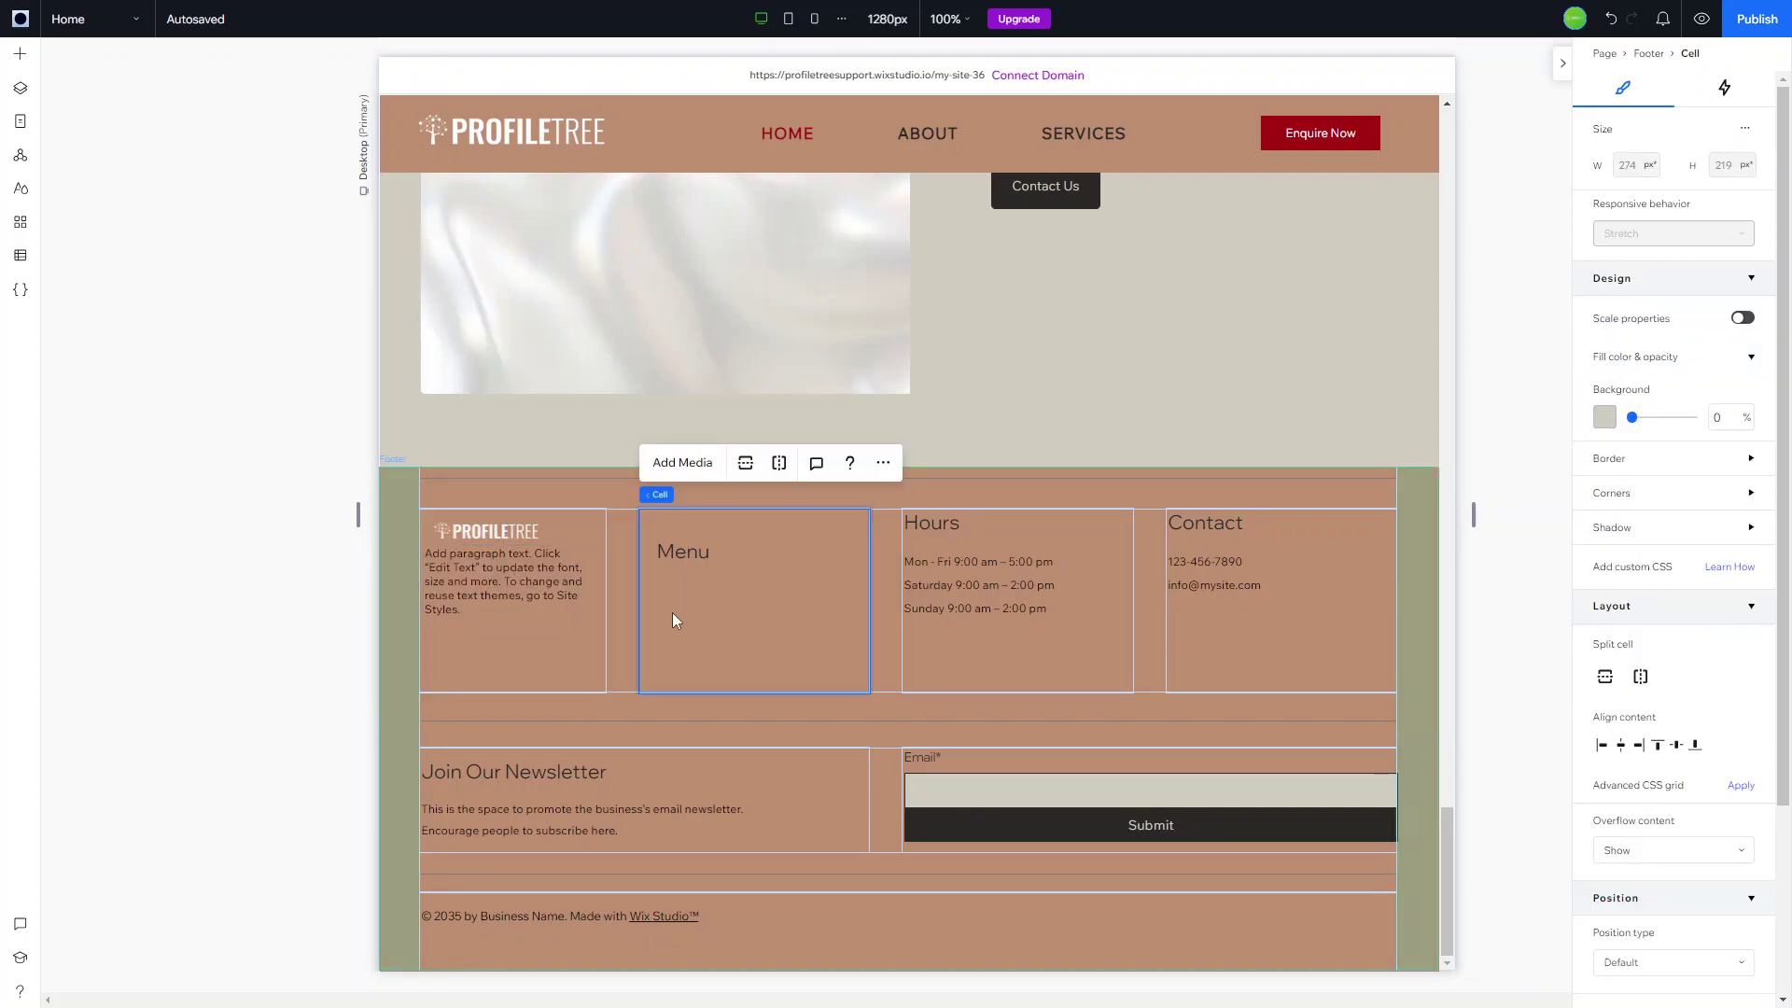
Move the Menu heading to the upper-left corner of the footer's second cell, at X 0, Y 0
{"action": "left_click", "coordinate": [506, 530]}
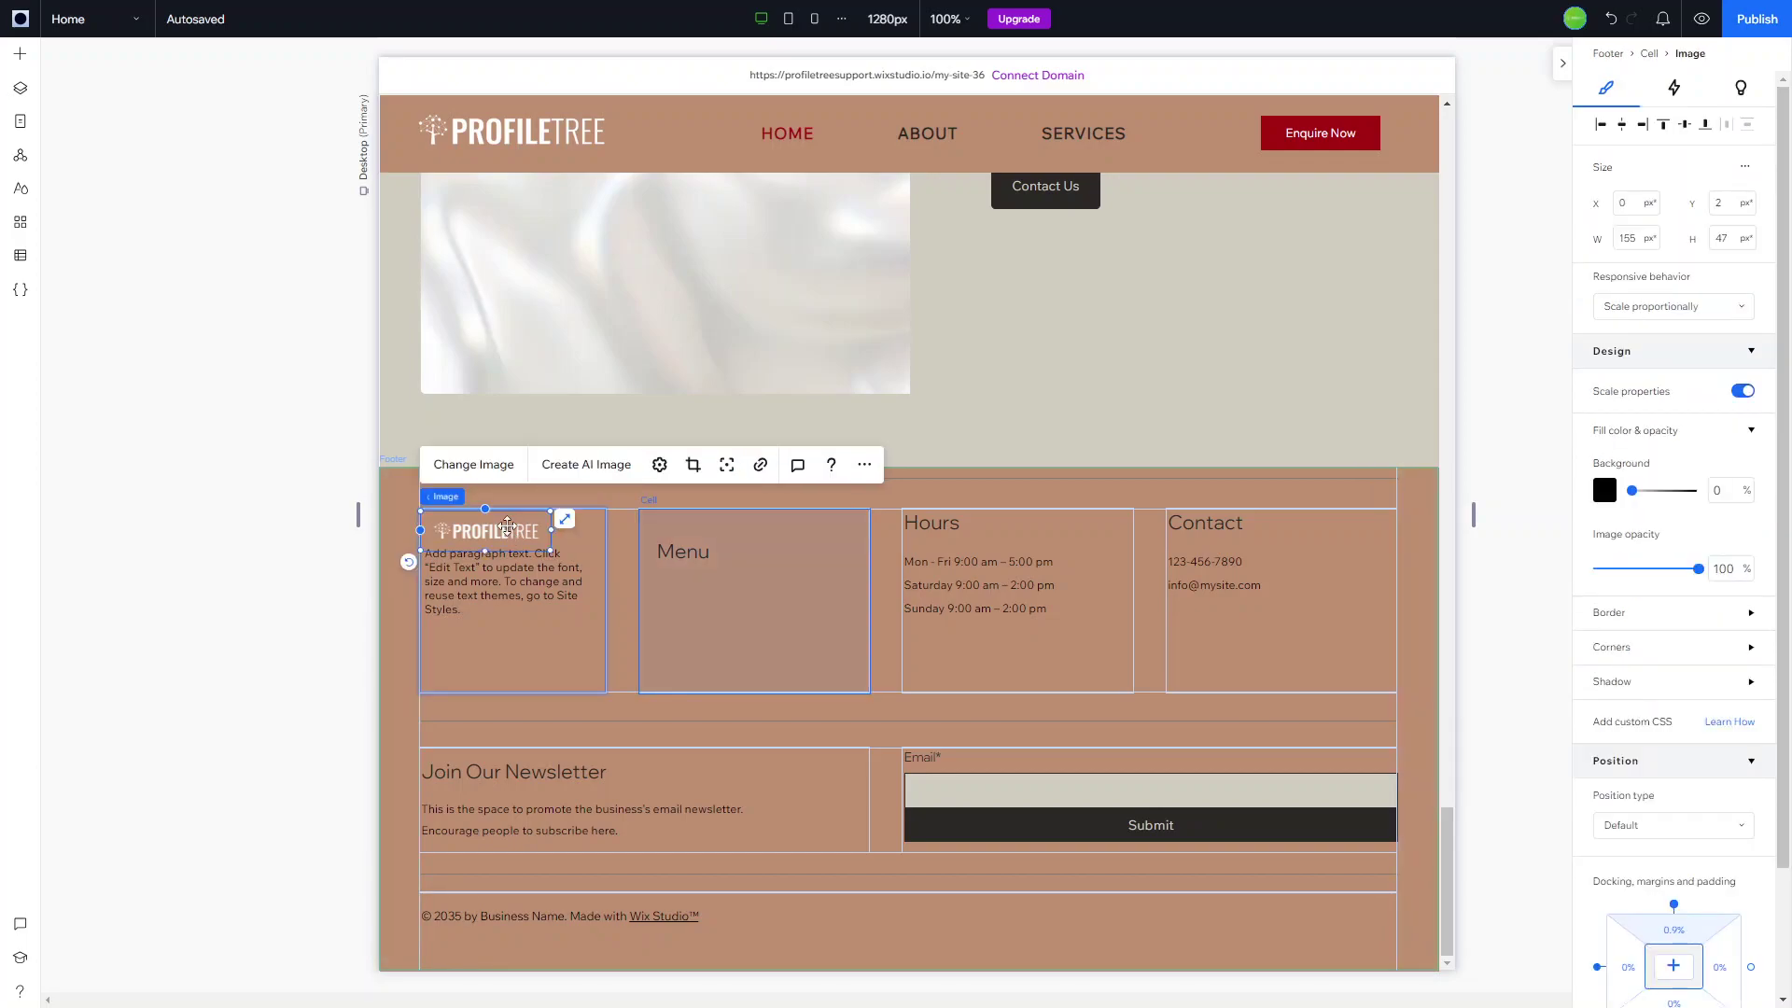
{"action": "left_click", "coordinate": [532, 583]}
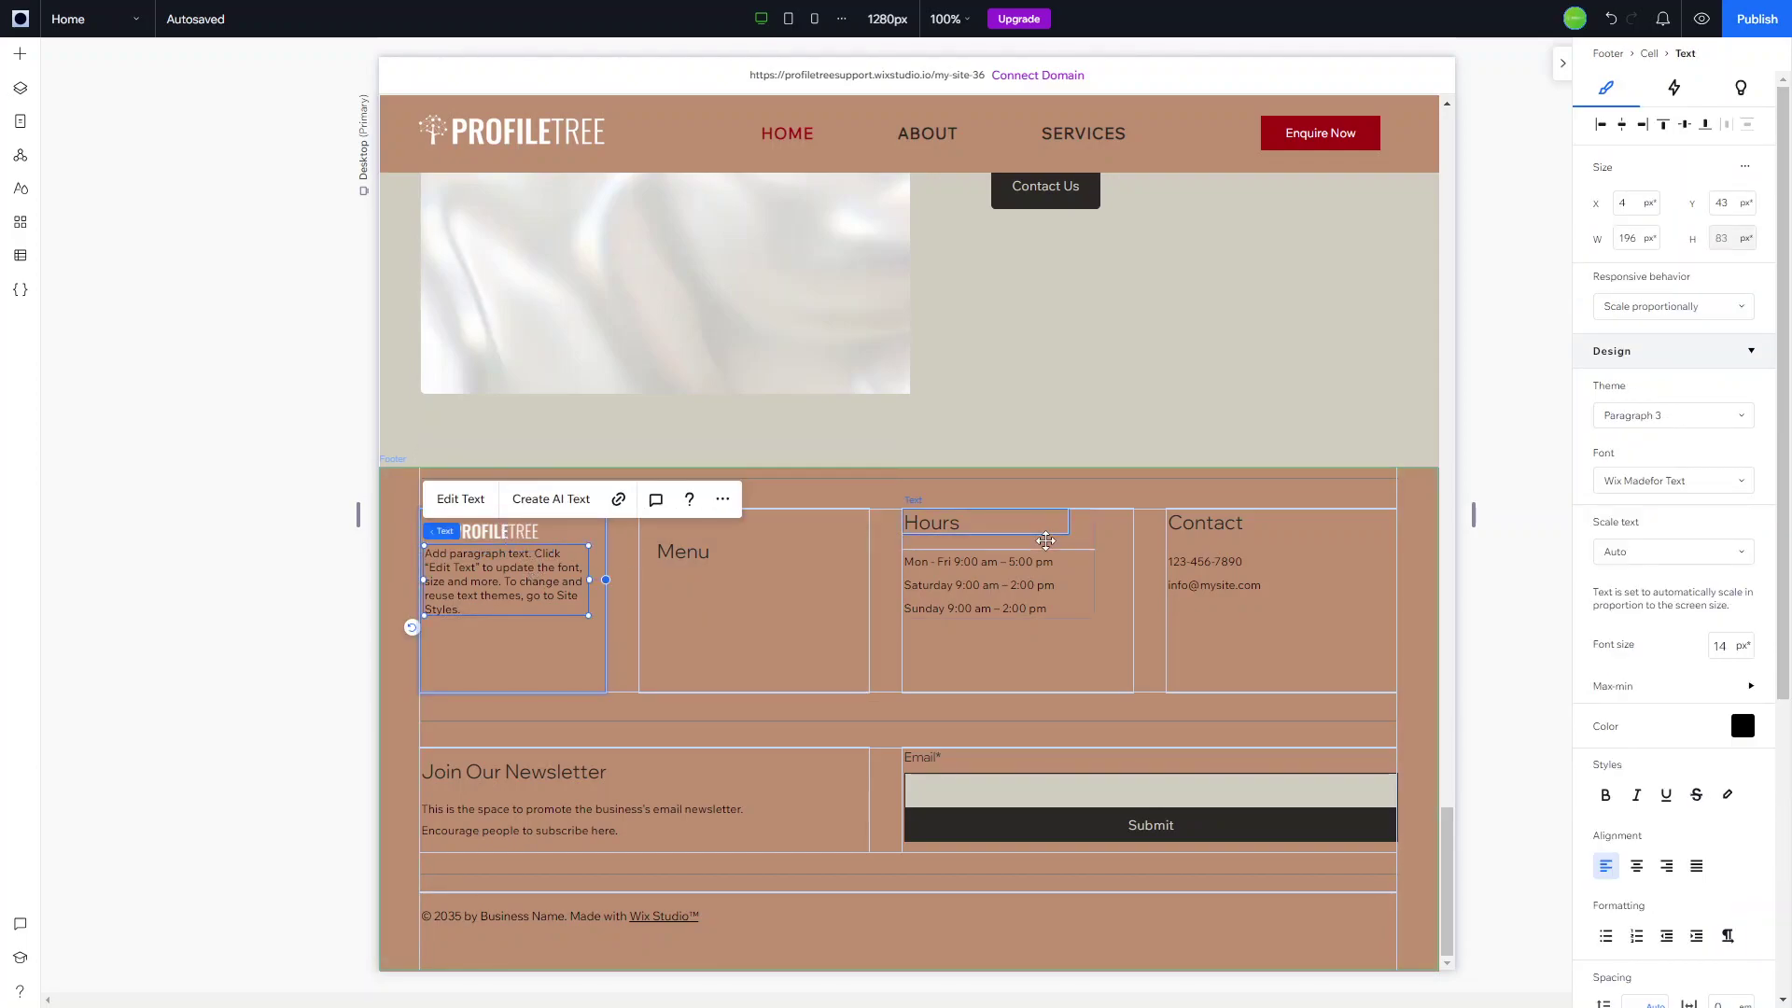
{"action": "left_click", "coordinate": [693, 552]}
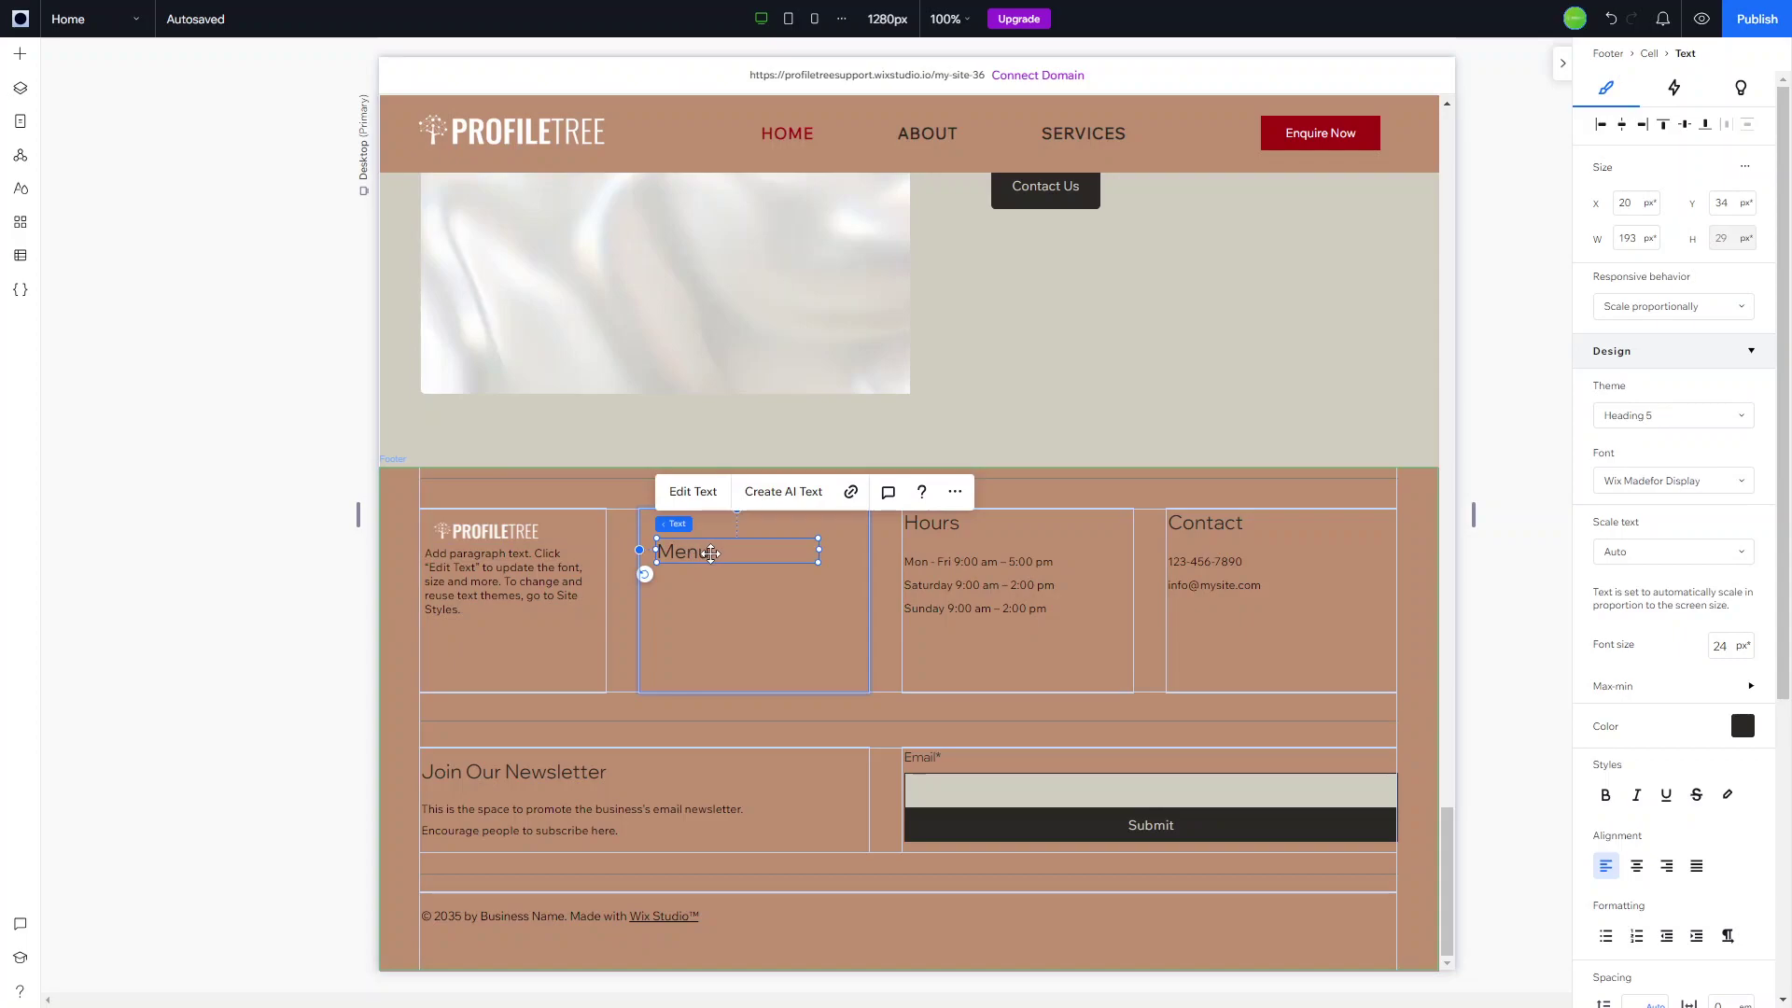
{"action": "left_click_drag", "start_coordinate": [706, 552], "coordinate": [694, 523]}
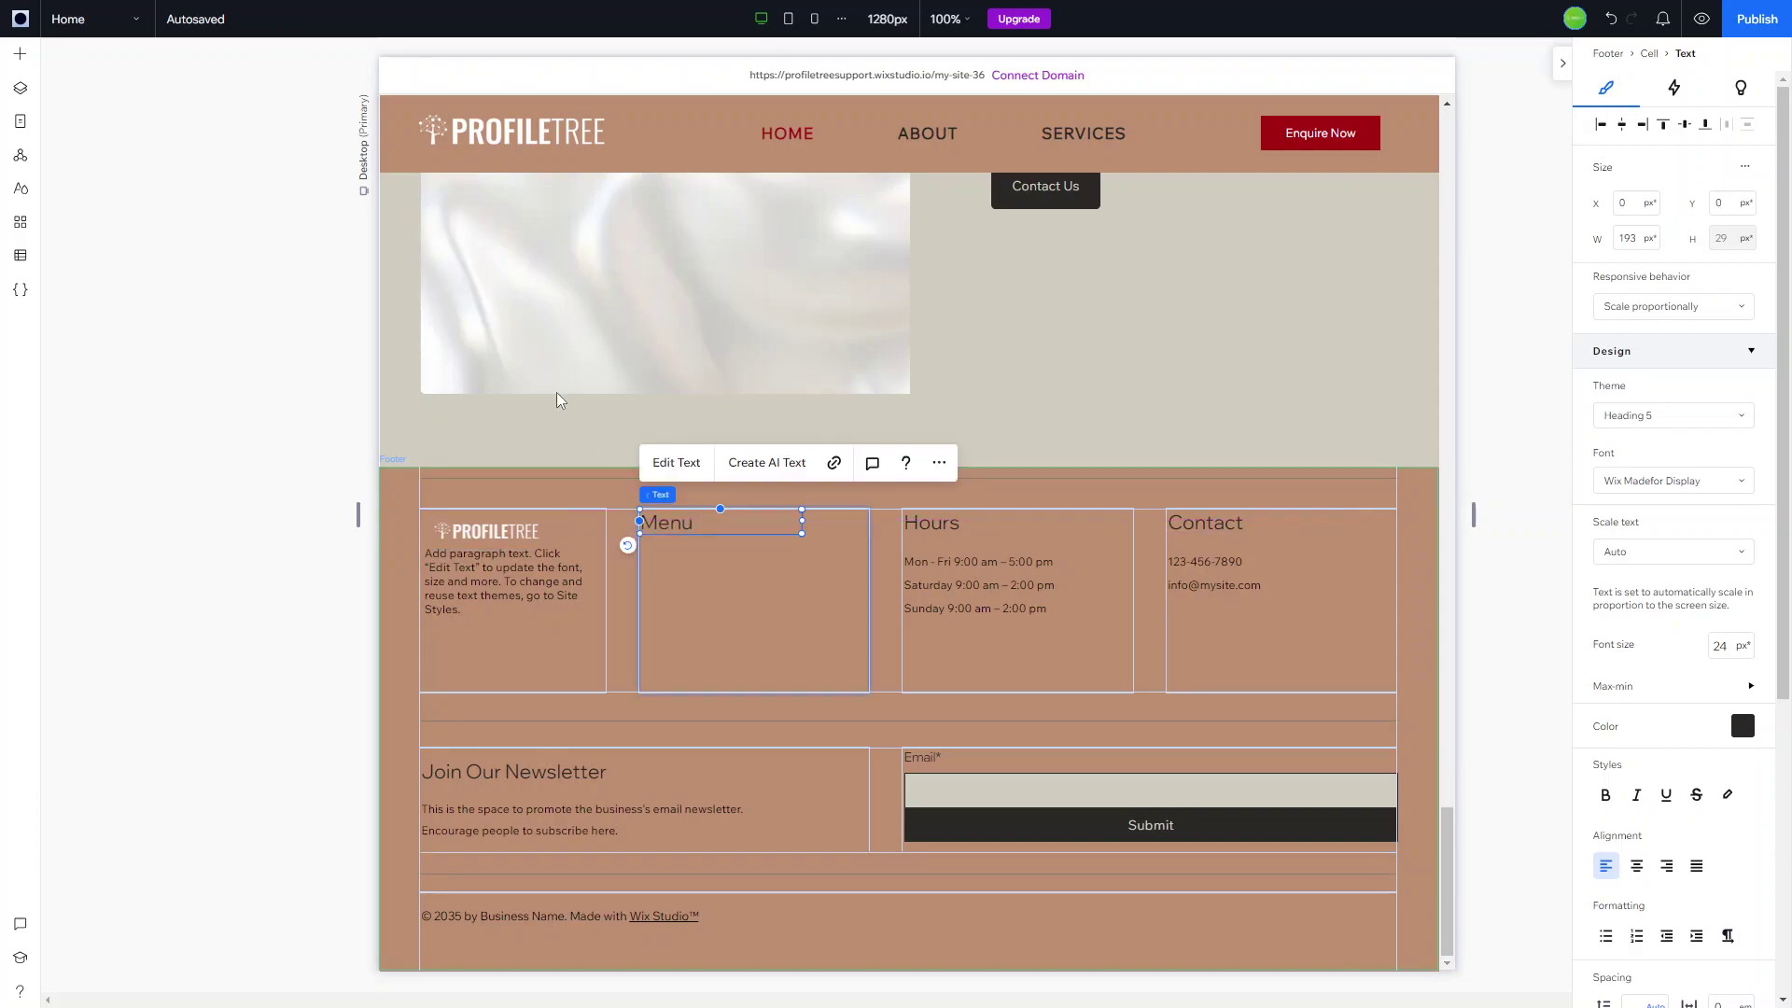
Try a horizontal menu beneath the Menu heading in the footer's second cell, and delete it
{"action": "left_click", "coordinate": [19, 53]}
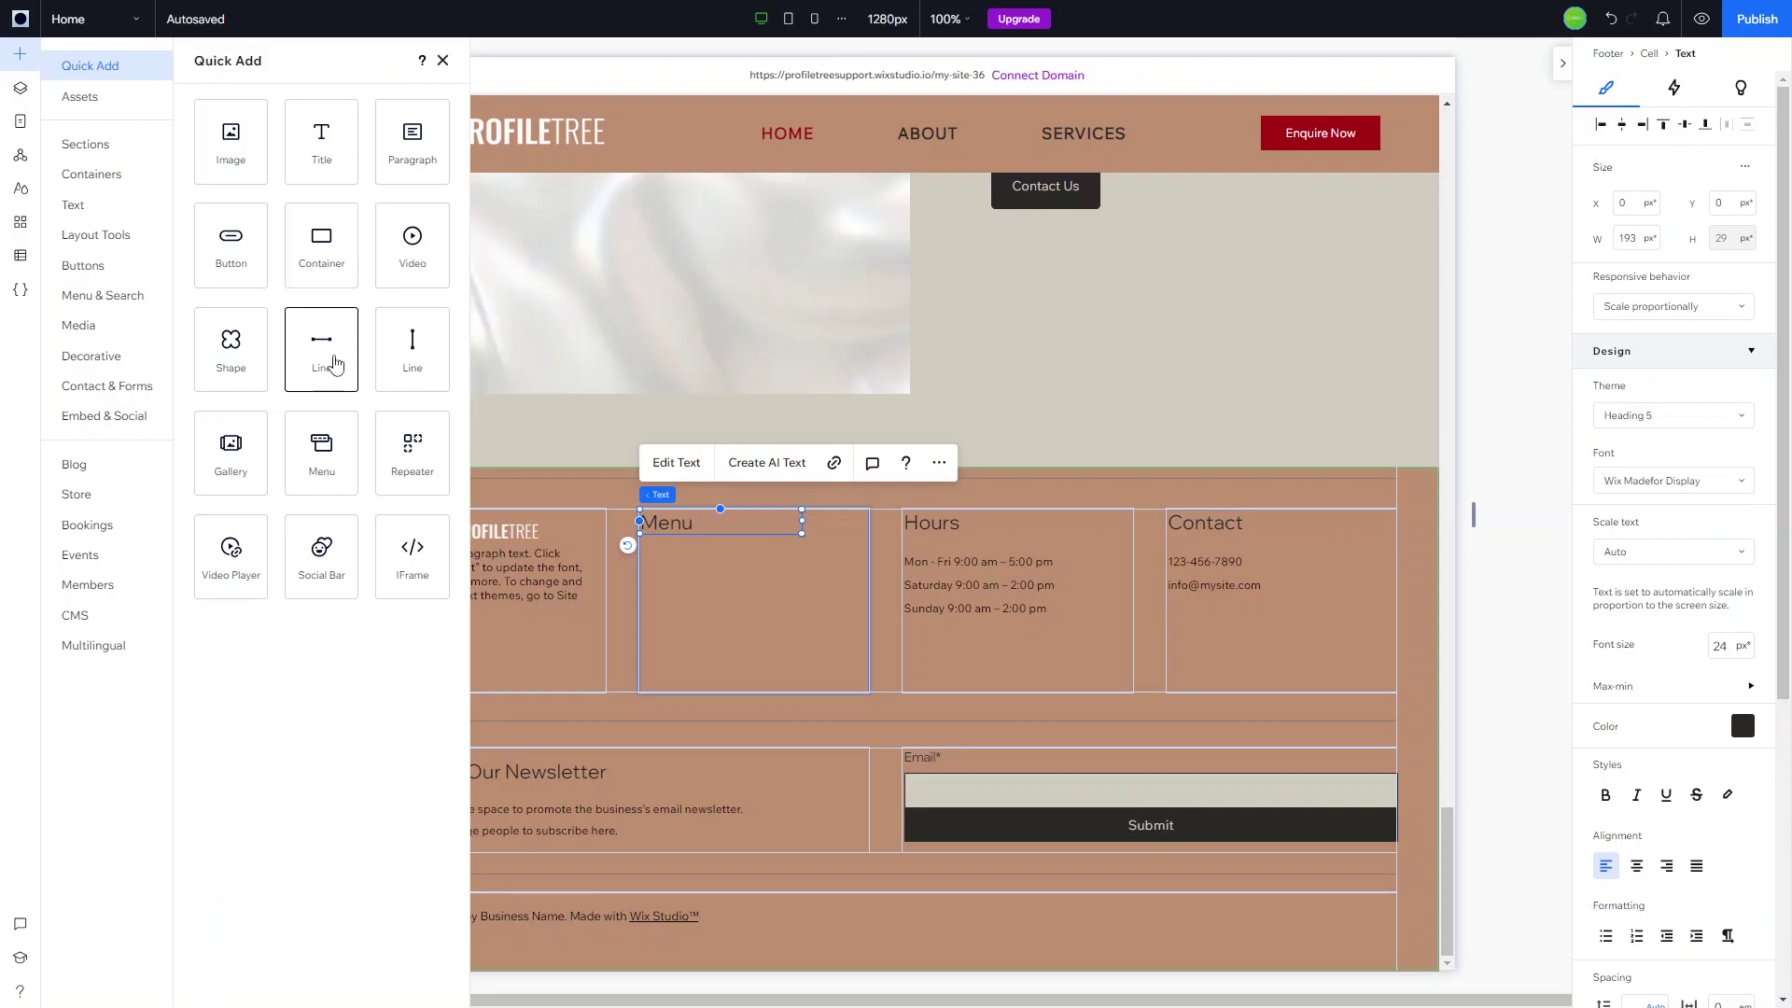
{"action": "left_click_drag", "start_coordinate": [321, 446], "coordinate": [754, 573]}
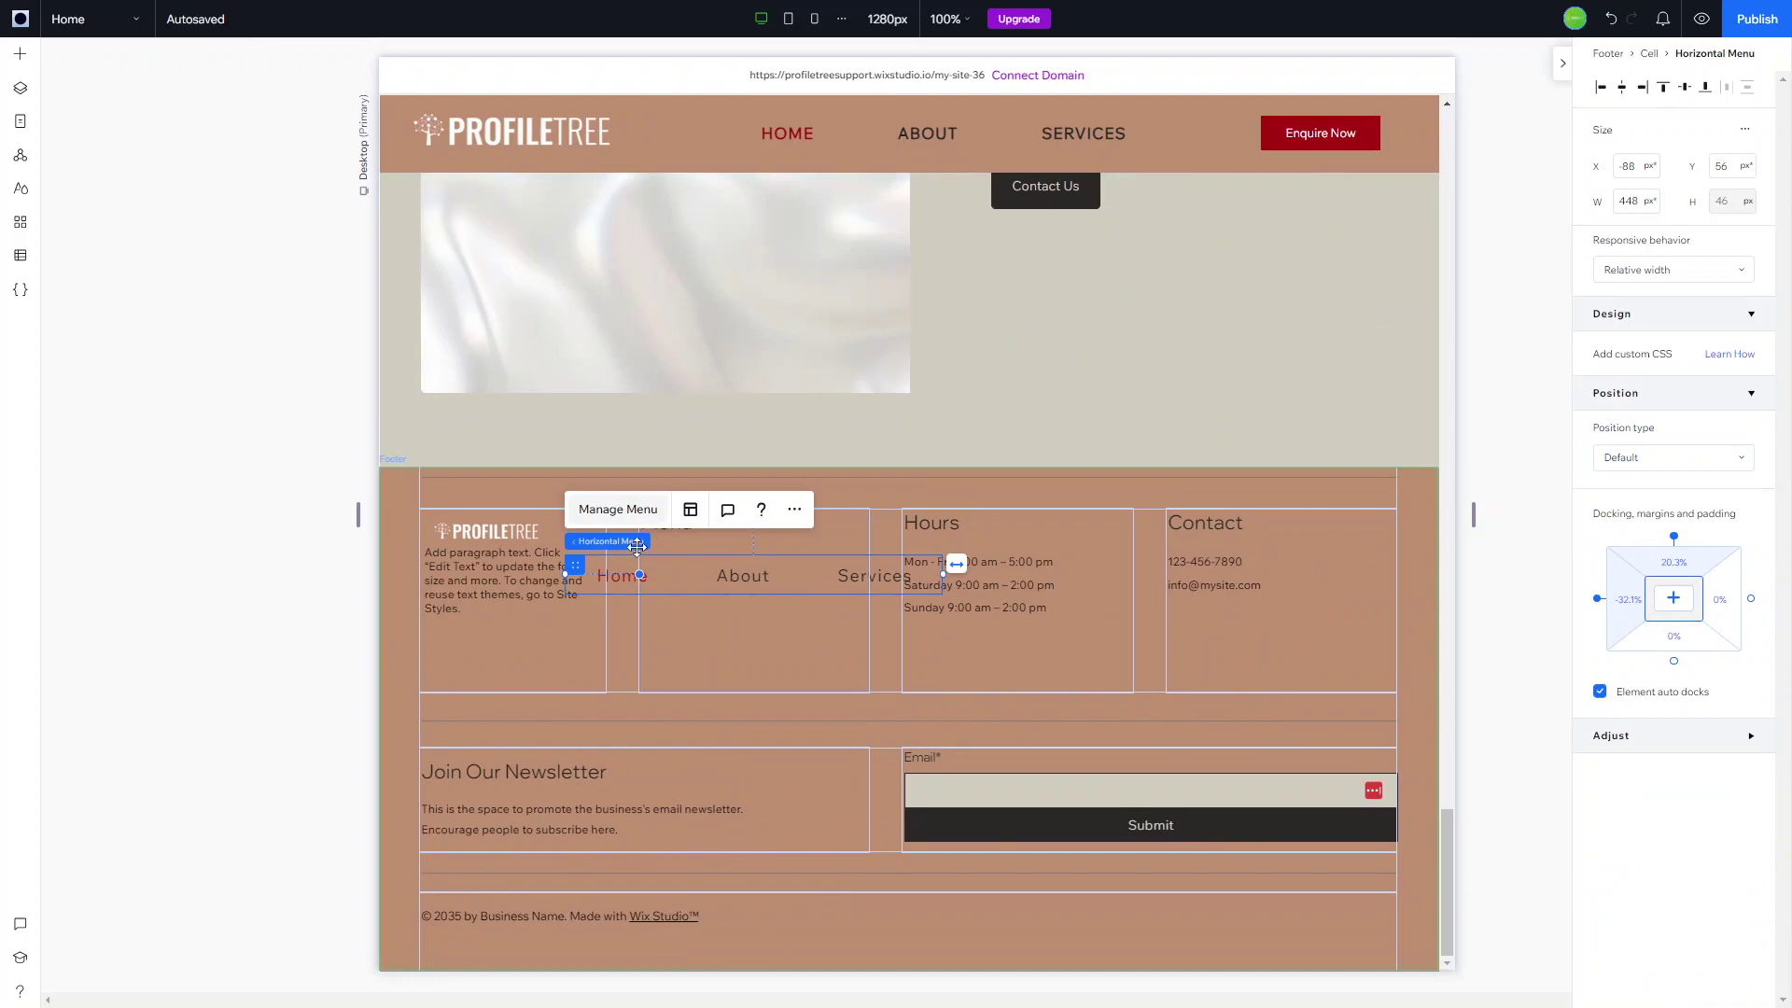
{"action": "left_click", "coordinate": [624, 552]}
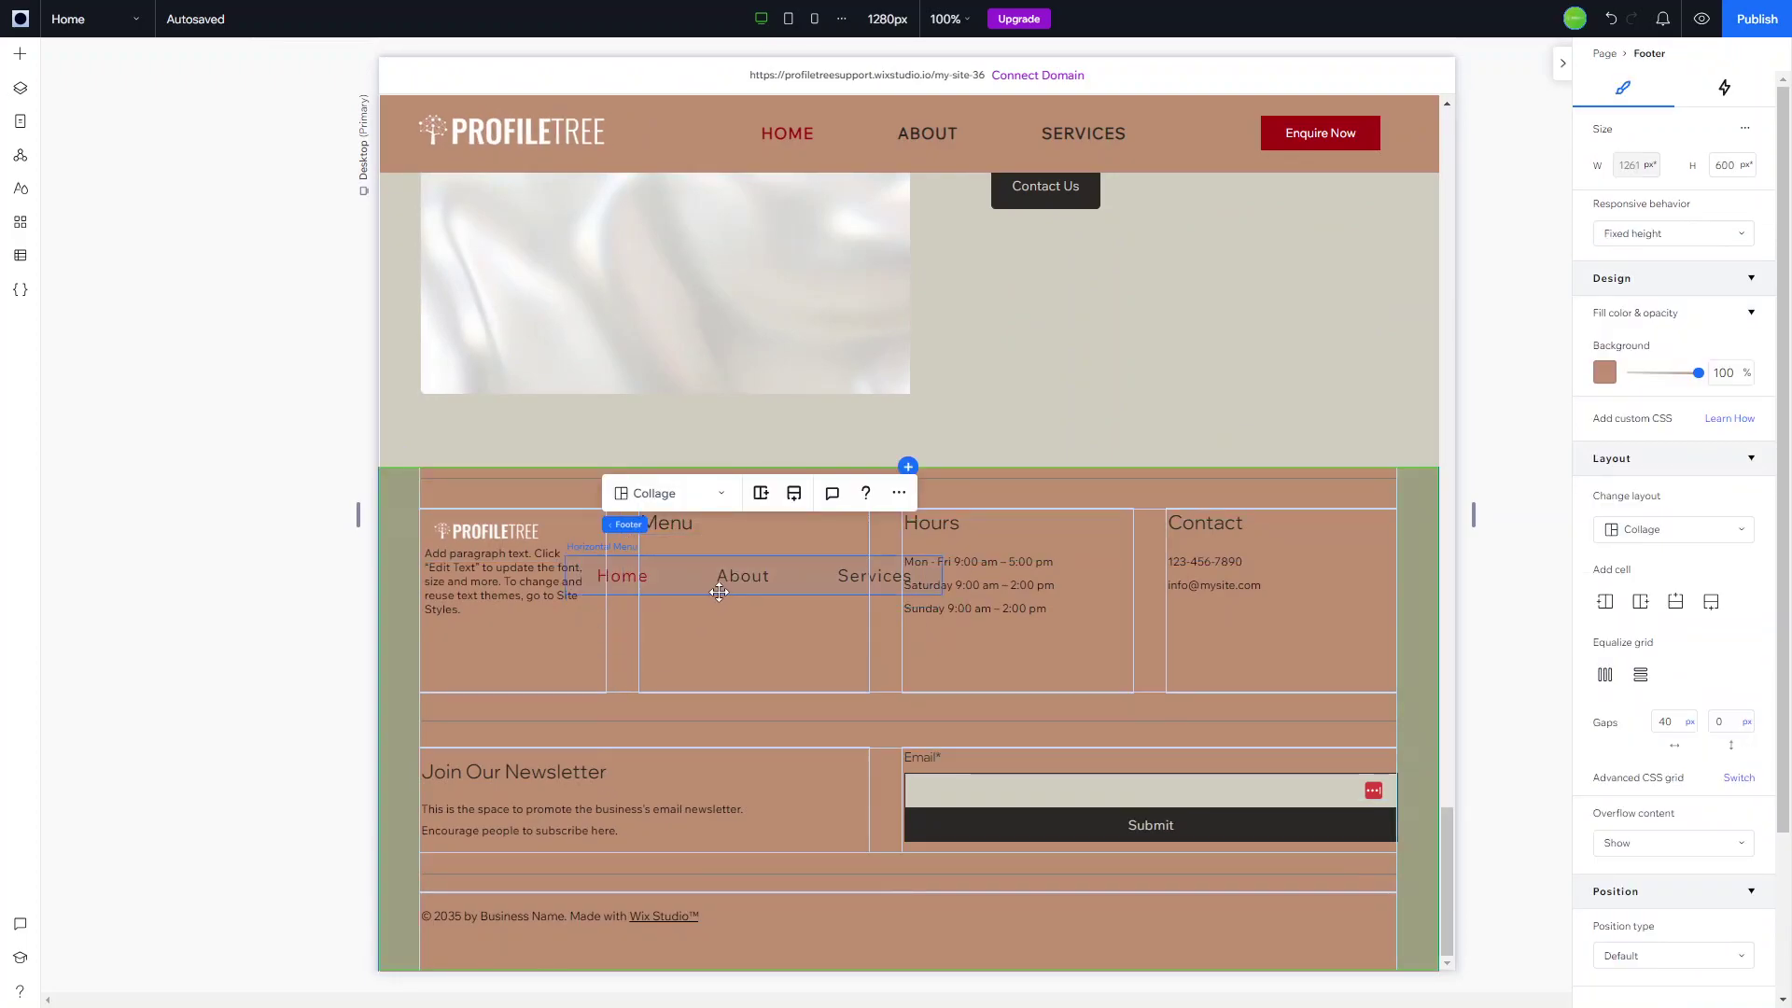
{"action": "left_click", "coordinate": [718, 592]}
{"action": "key", "text": "Delete"}
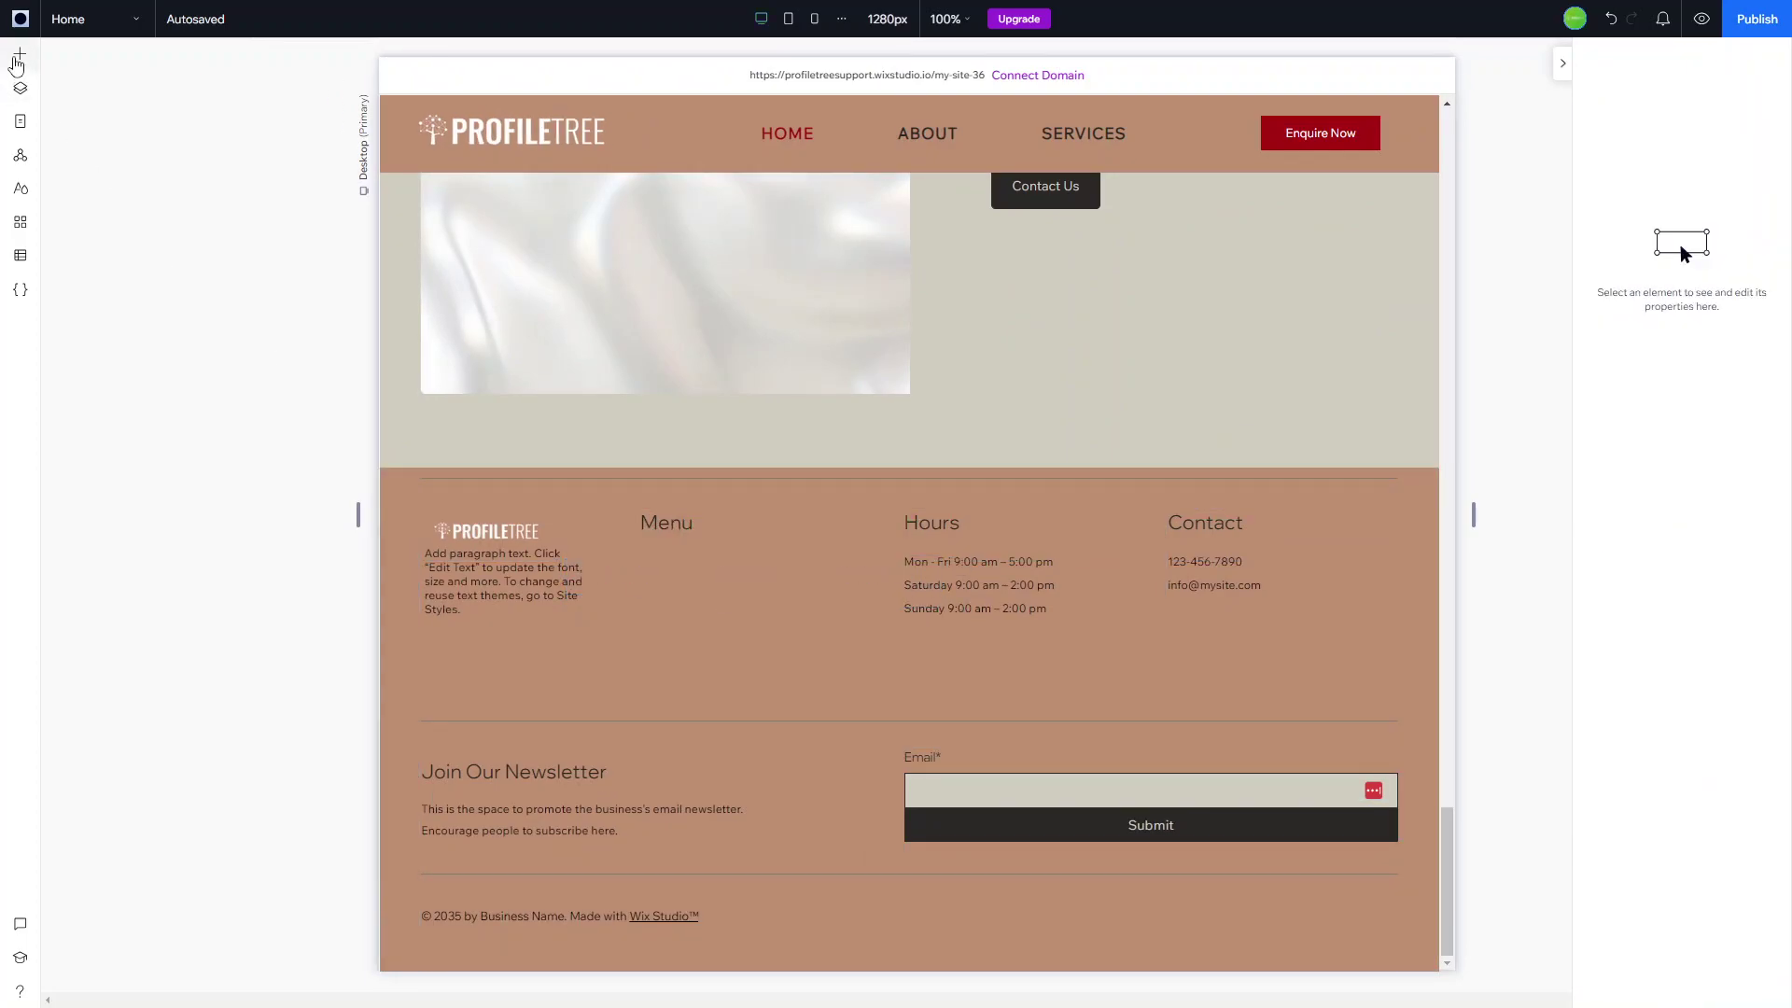
Try placing another horizontal menu near the footer's upper edge, and undo the last change
{"action": "left_click", "coordinate": [16, 60]}
{"action": "left_click_drag", "start_coordinate": [336, 472], "coordinate": [336, 461]}
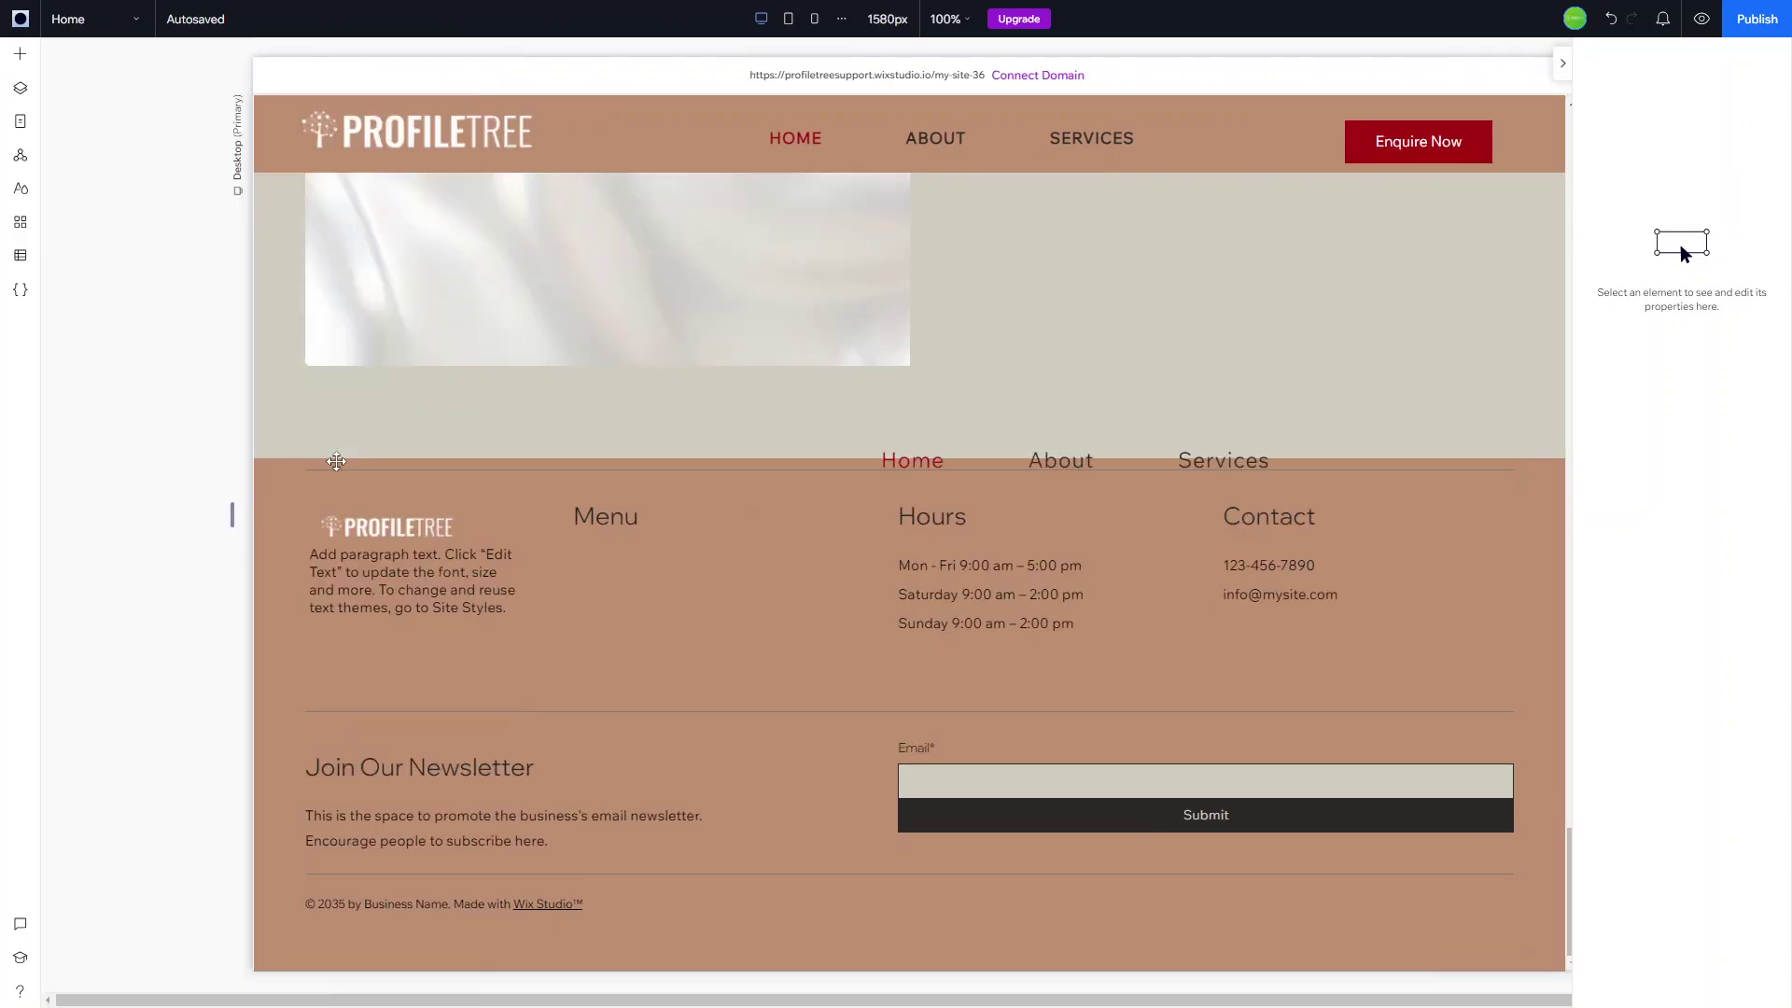
{"action": "key", "text": "ctrl+z"}
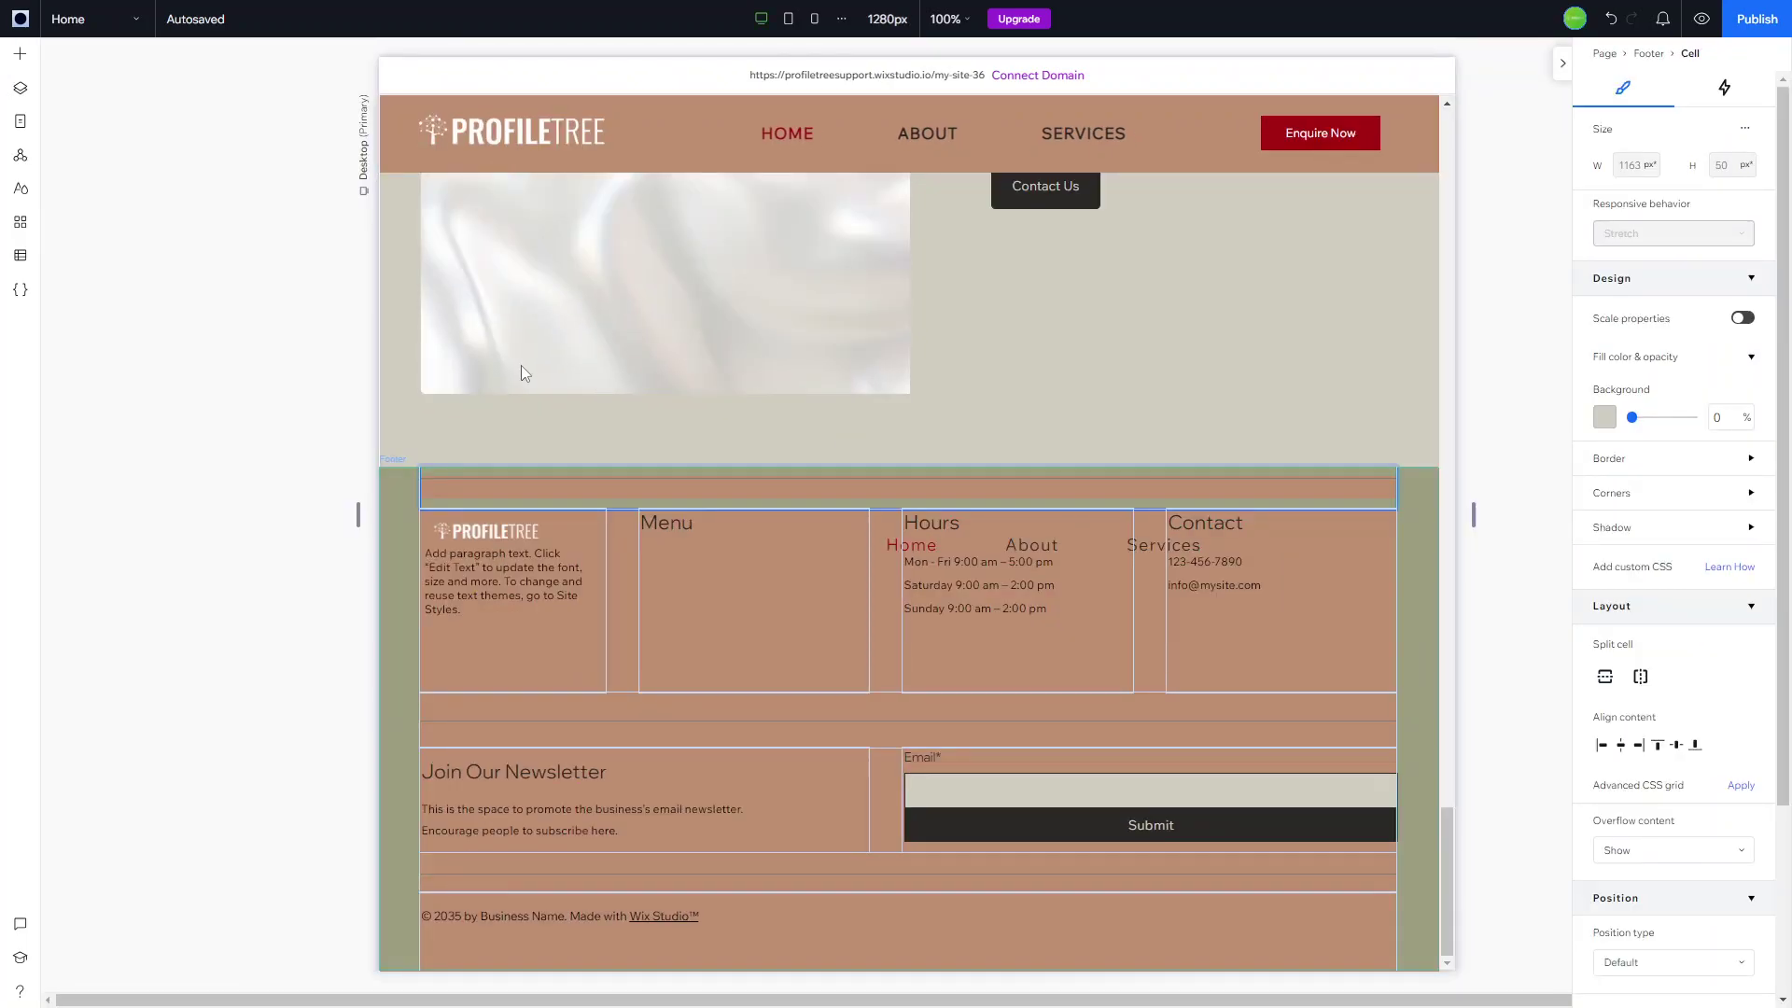
Add a plain vertical navigation menu to the footer cell with the Menu heading
{"action": "left_click", "coordinate": [20, 53]}
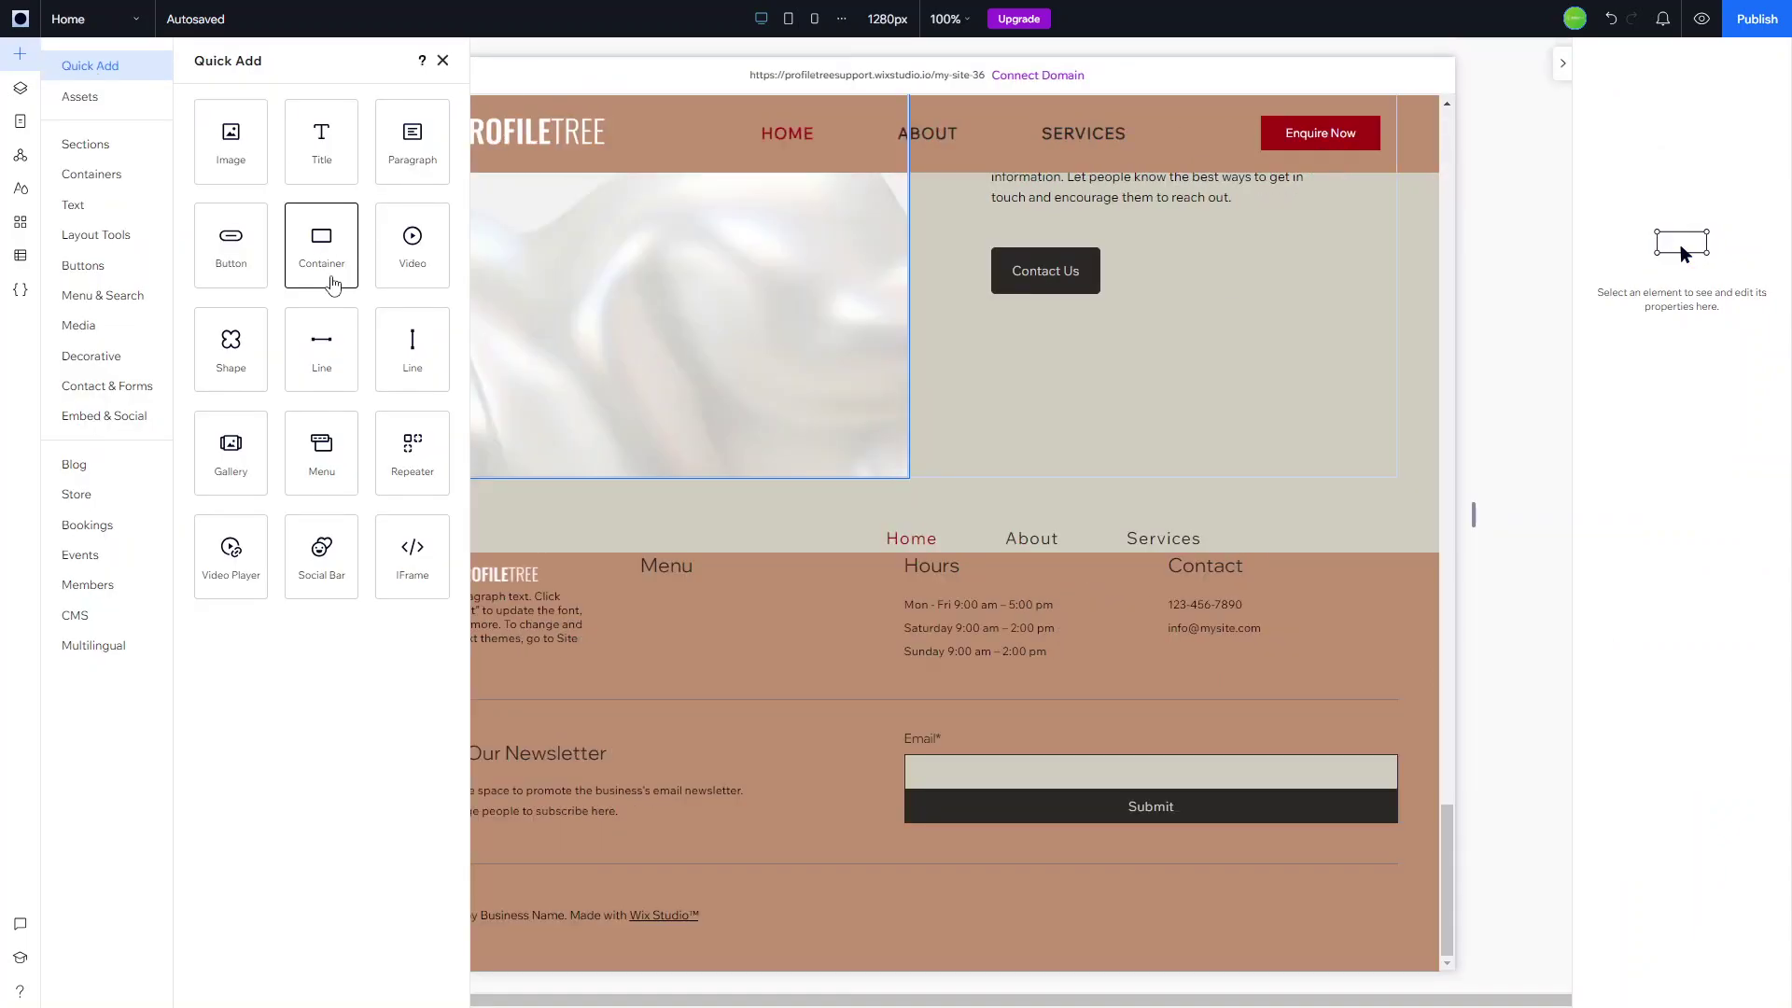
{"action": "left_click", "coordinate": [91, 103]}
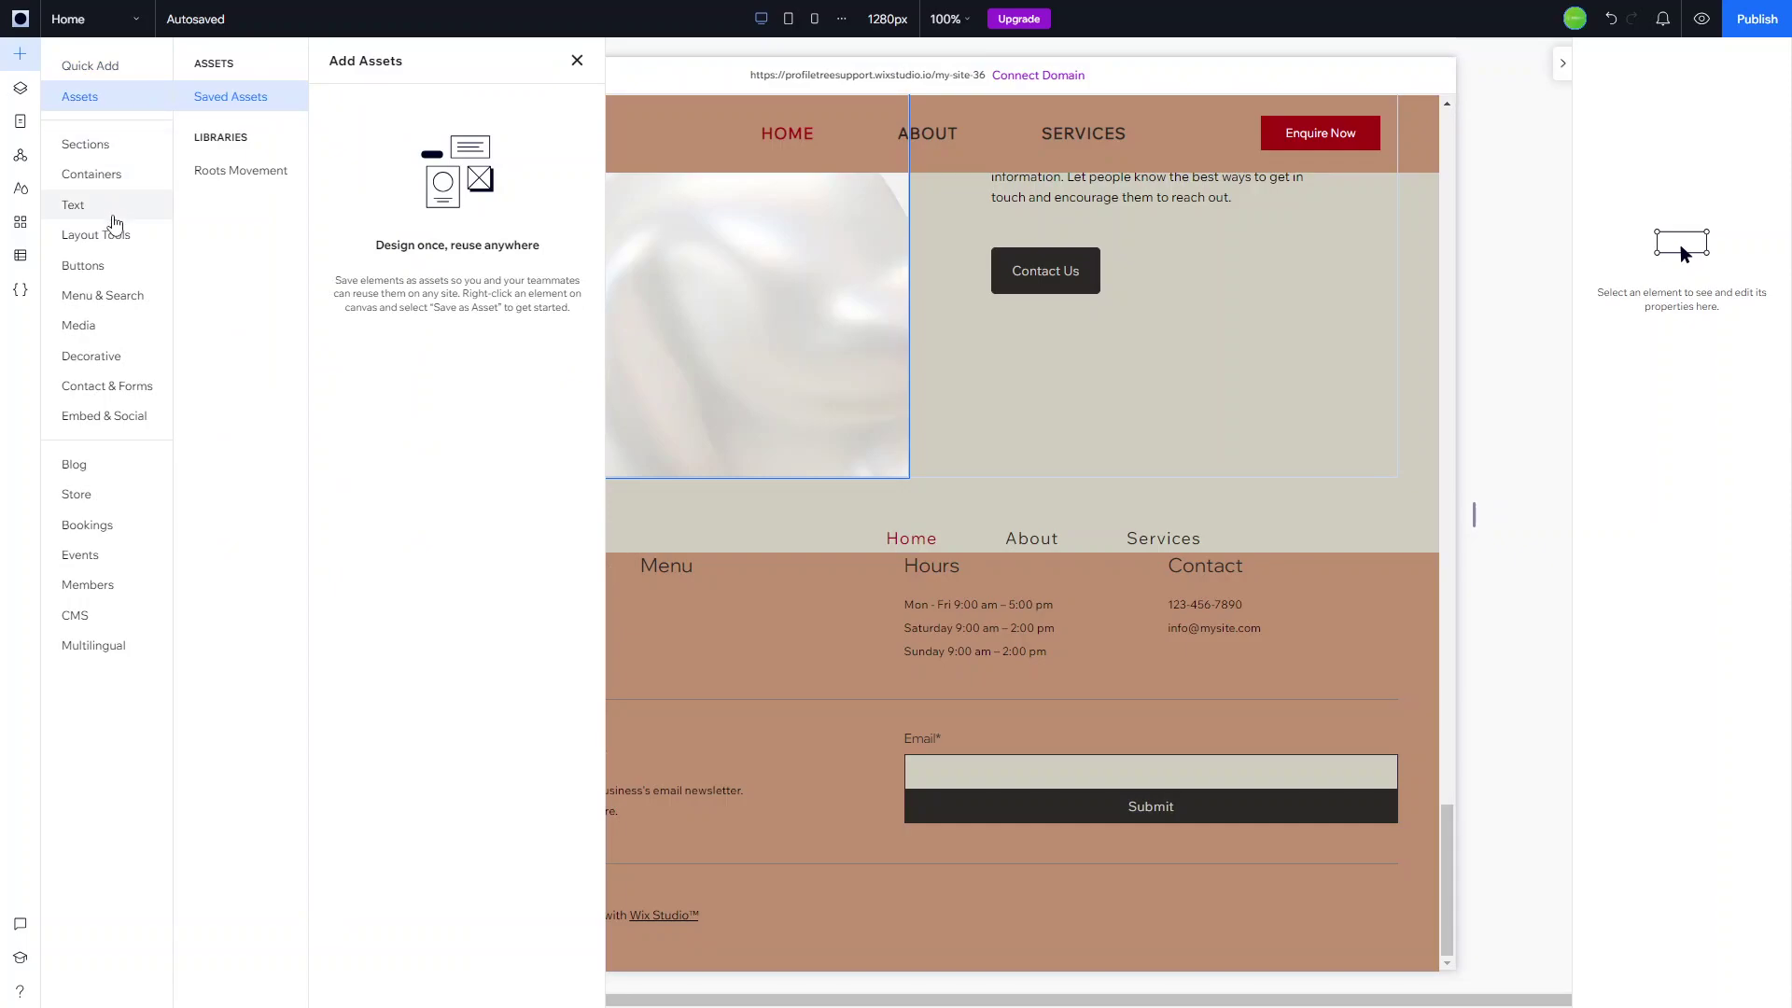
{"action": "left_click", "coordinate": [106, 297]}
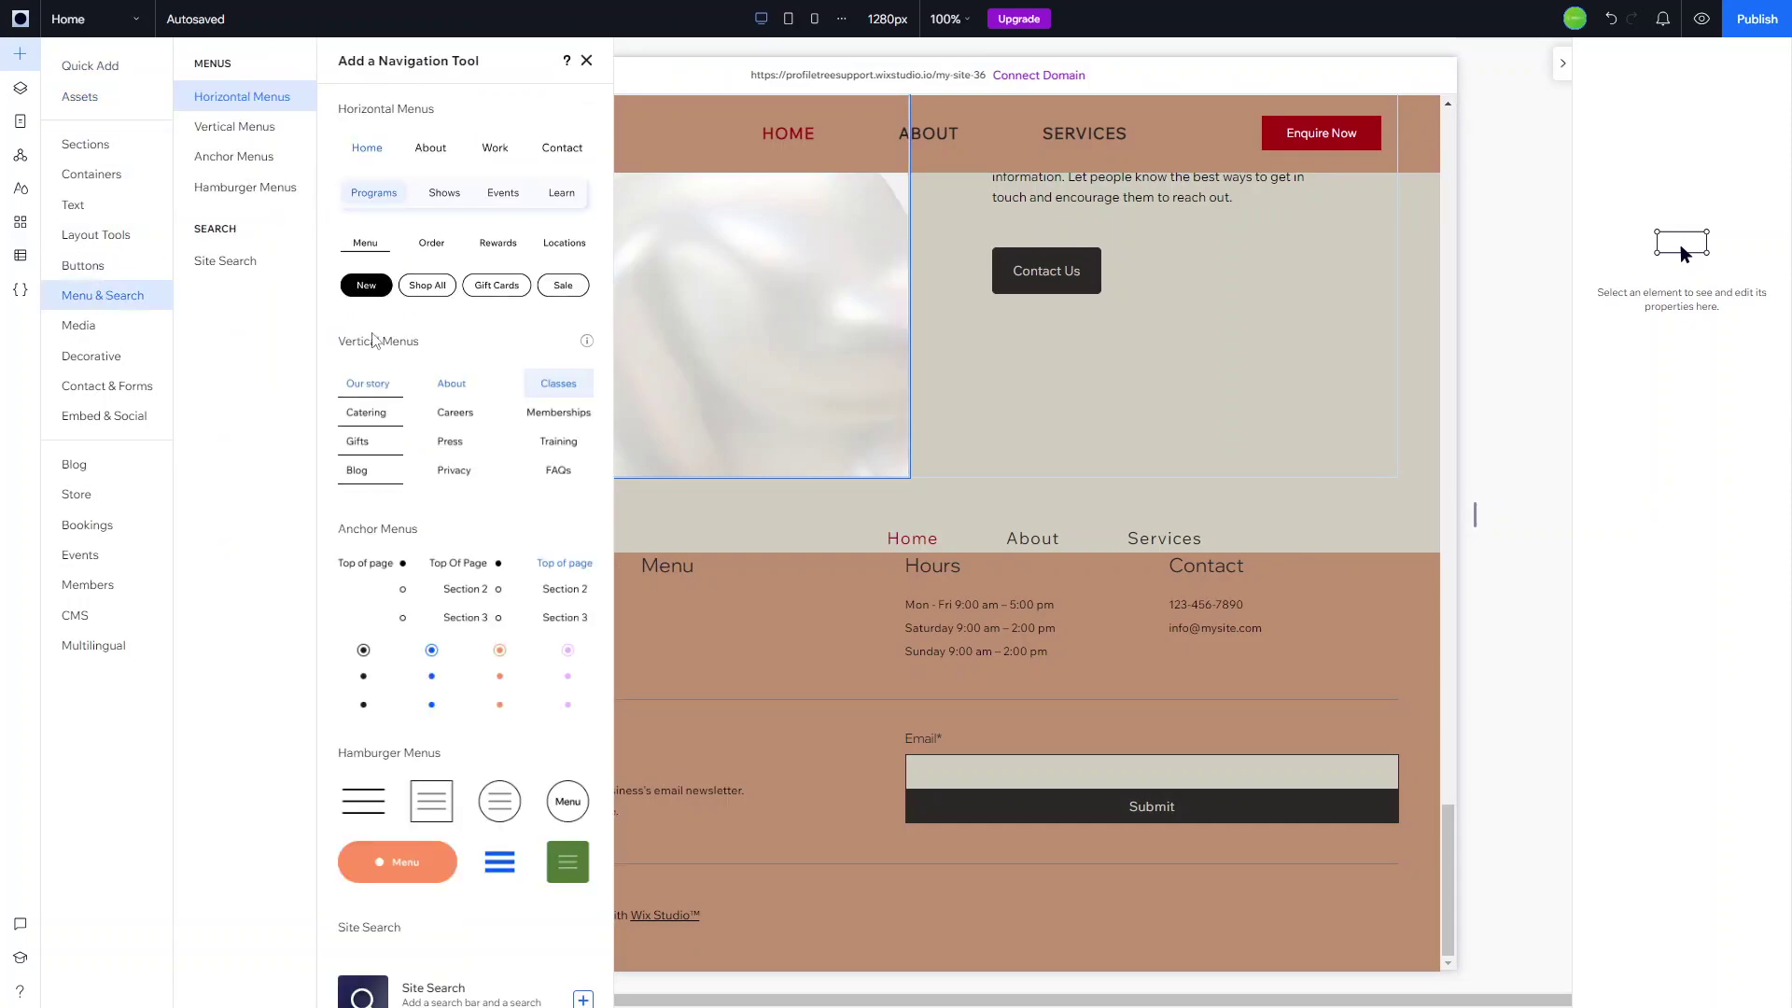
{"action": "left_click_drag", "start_coordinate": [455, 403], "coordinate": [742, 636]}
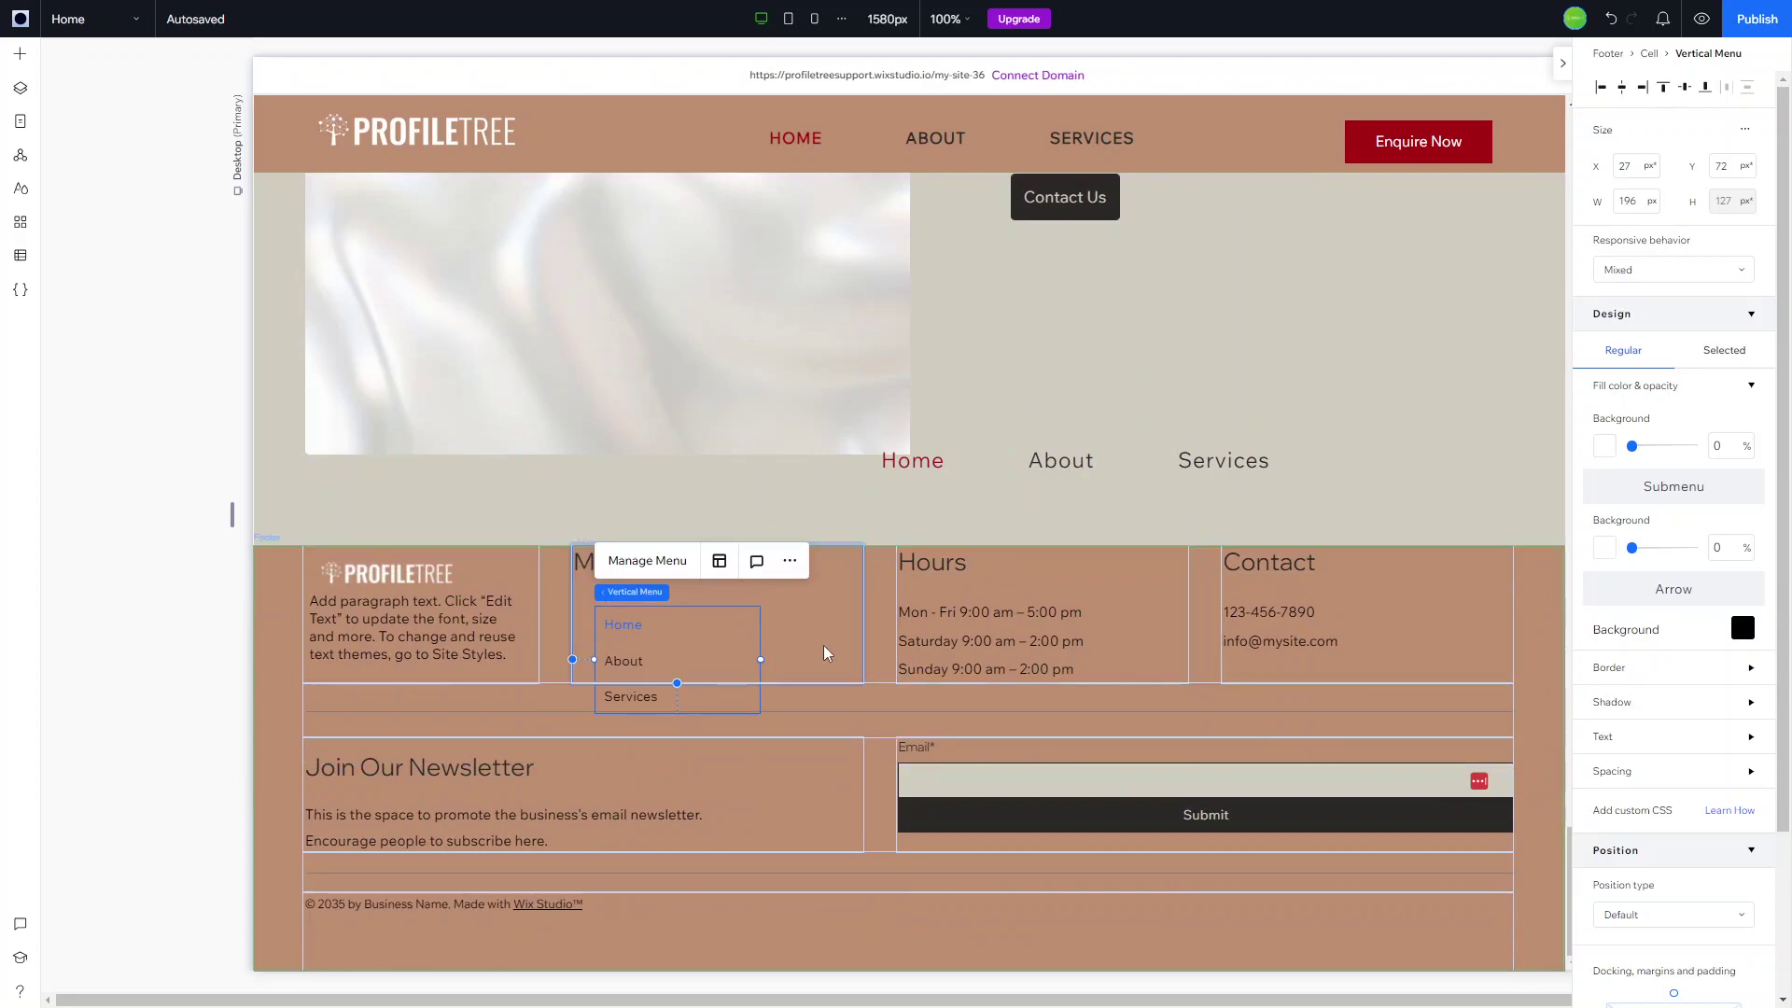
Increase the height of the footer's four-column row to make more room for the vertical menu
{"action": "left_click", "coordinate": [829, 663]}
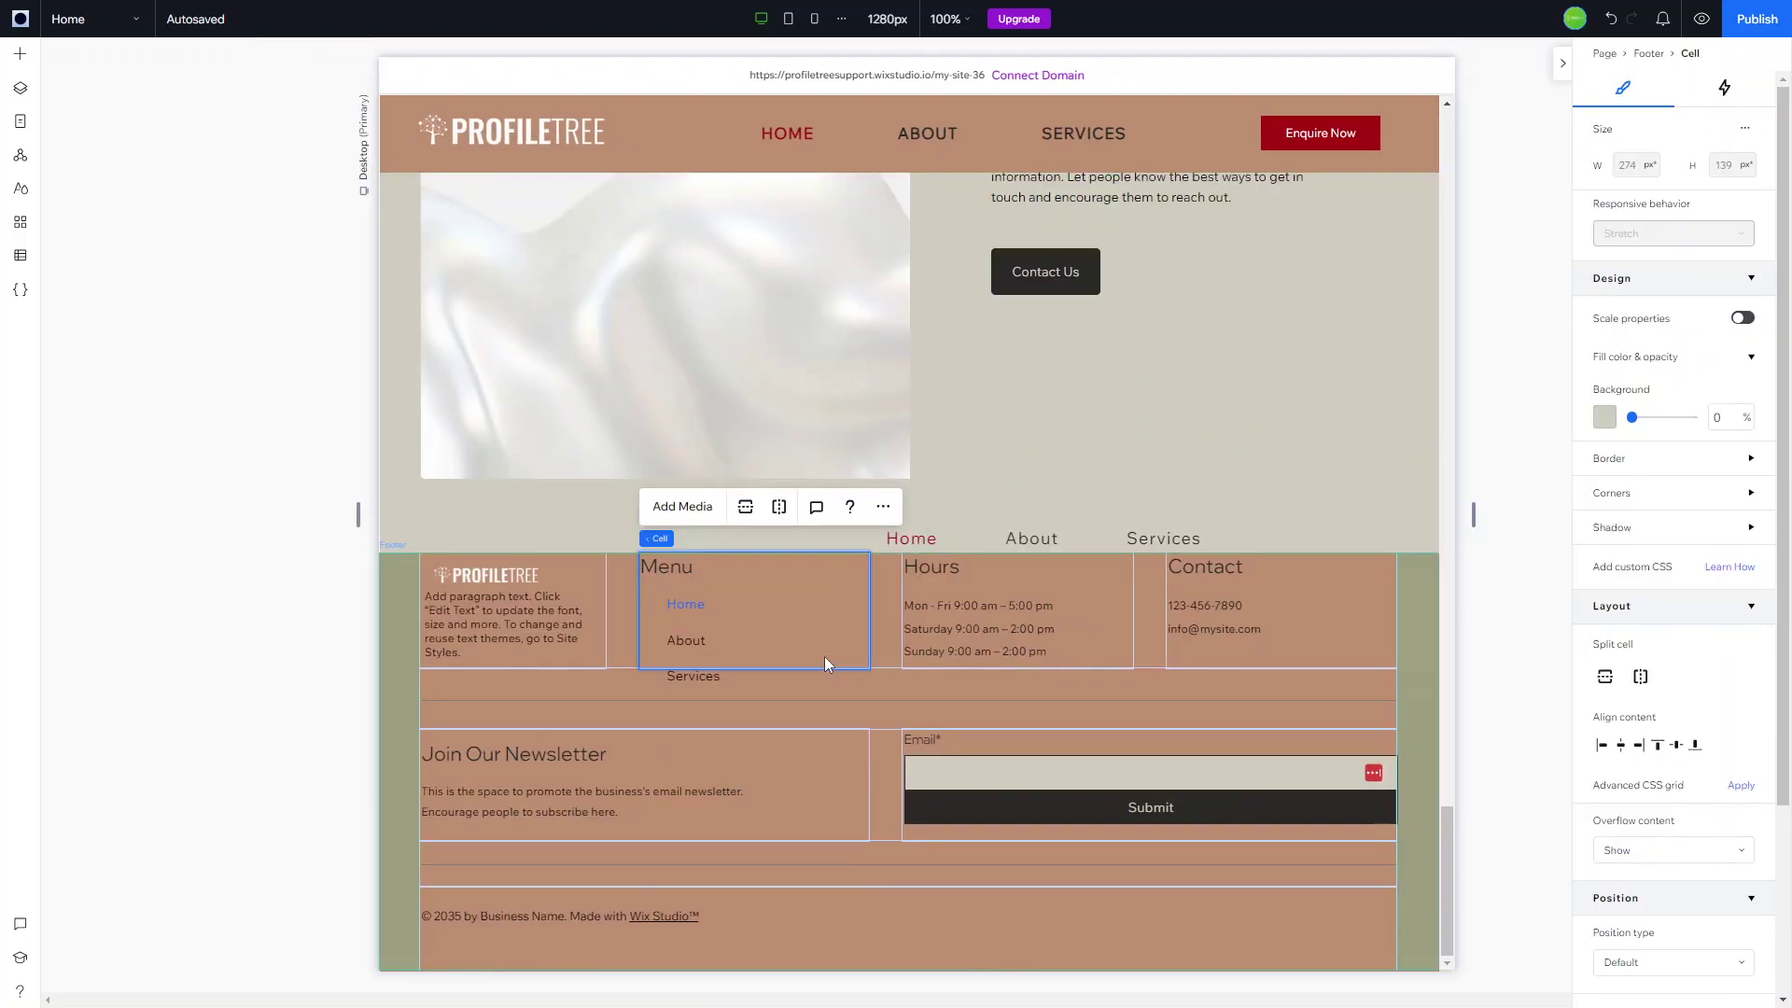
{"action": "left_click", "coordinate": [1377, 584]}
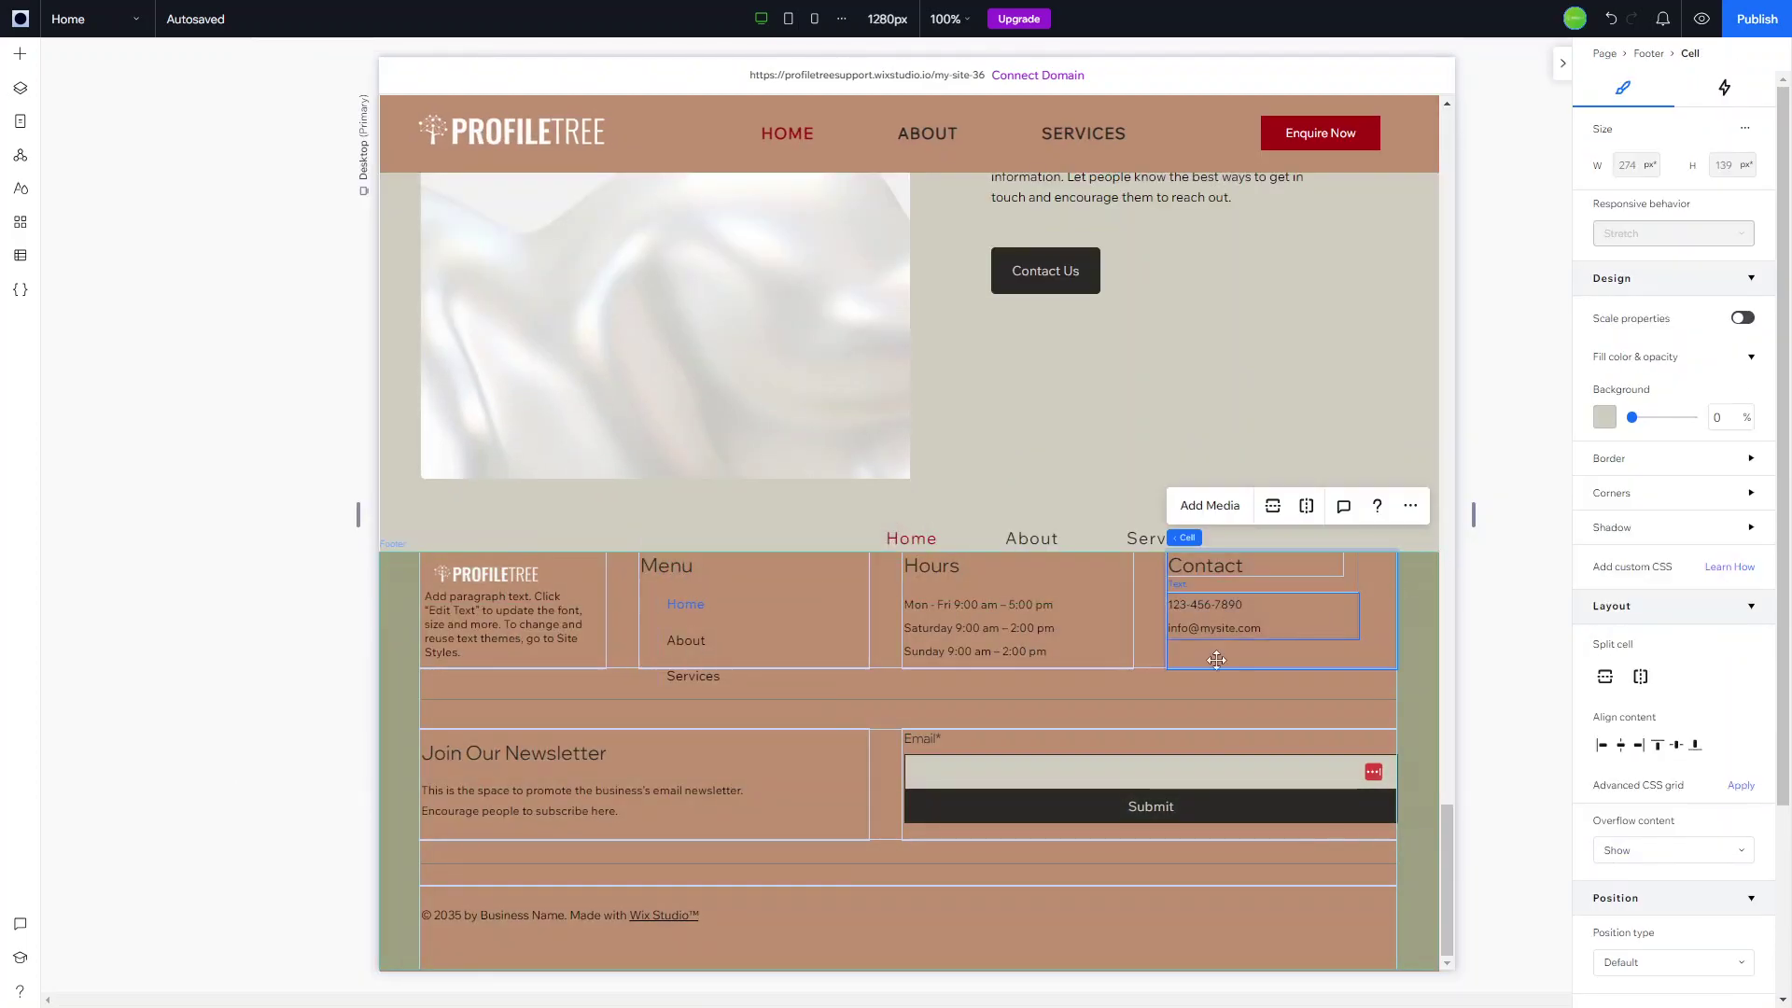
{"action": "left_click_drag", "start_coordinate": [1143, 670], "coordinate": [1137, 725]}
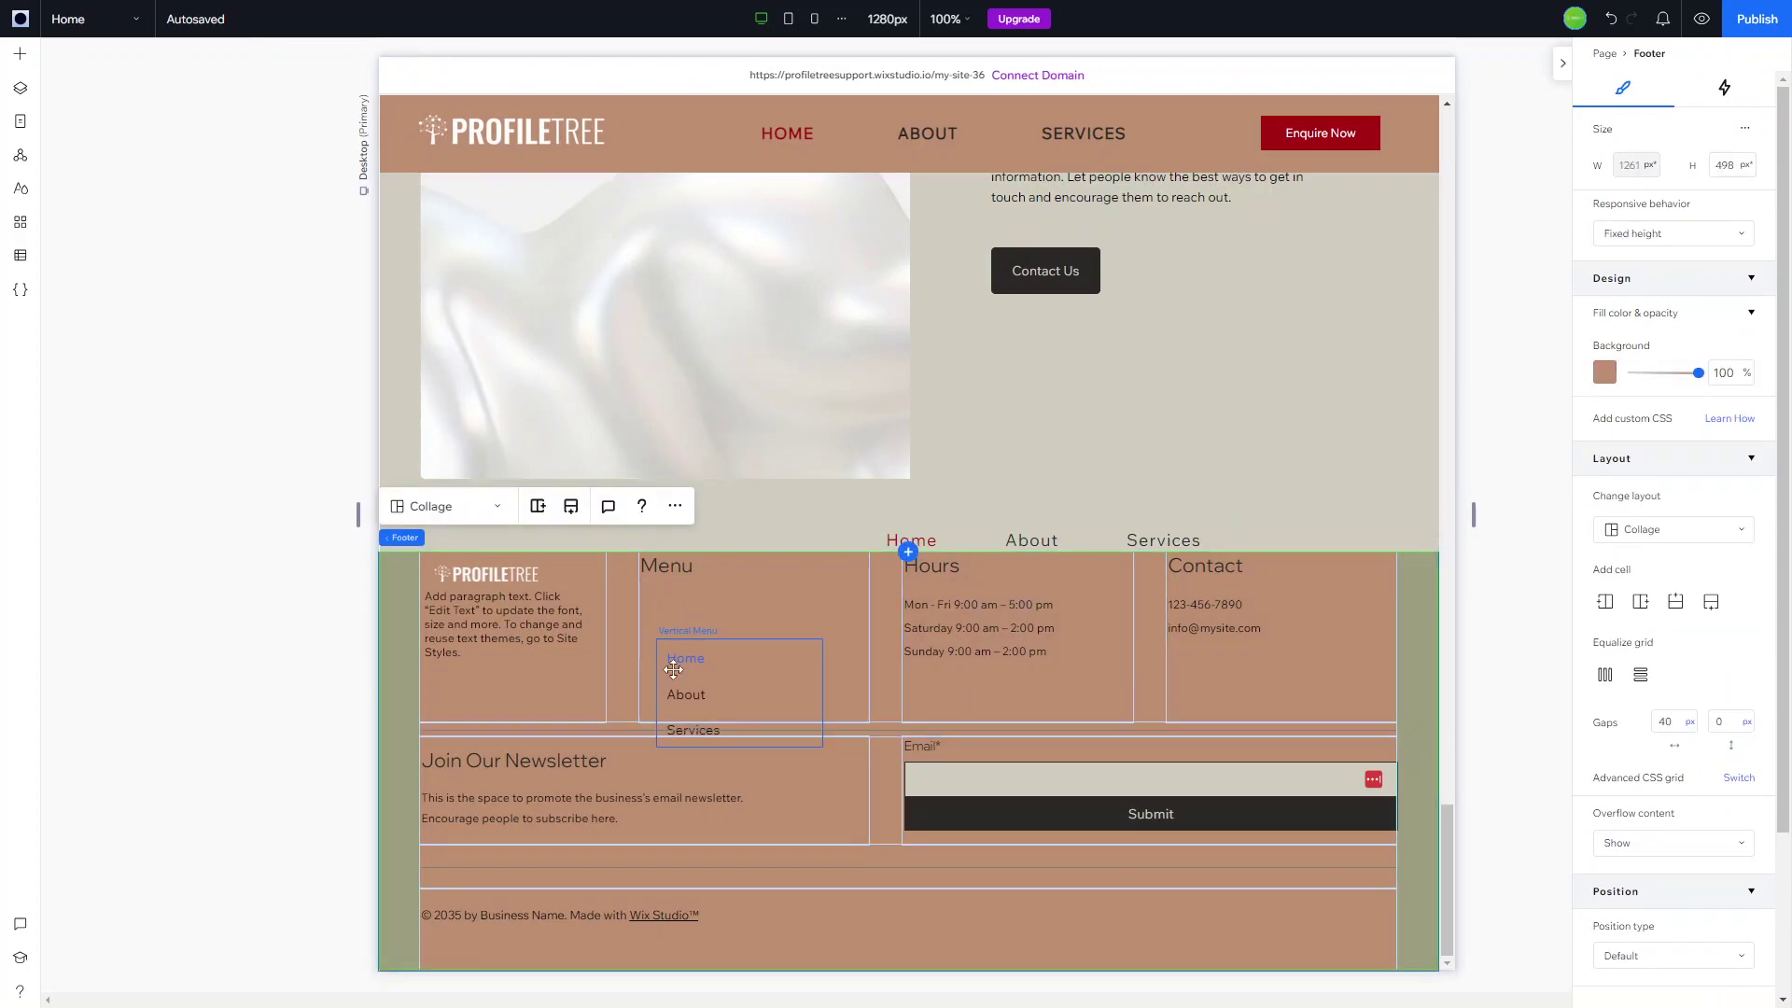
Delete the stray horizontal menu above the footer and move the vertical menu directly beneath the Menu heading, at about X -2, Y 43 px
{"action": "left_click", "coordinate": [893, 529]}
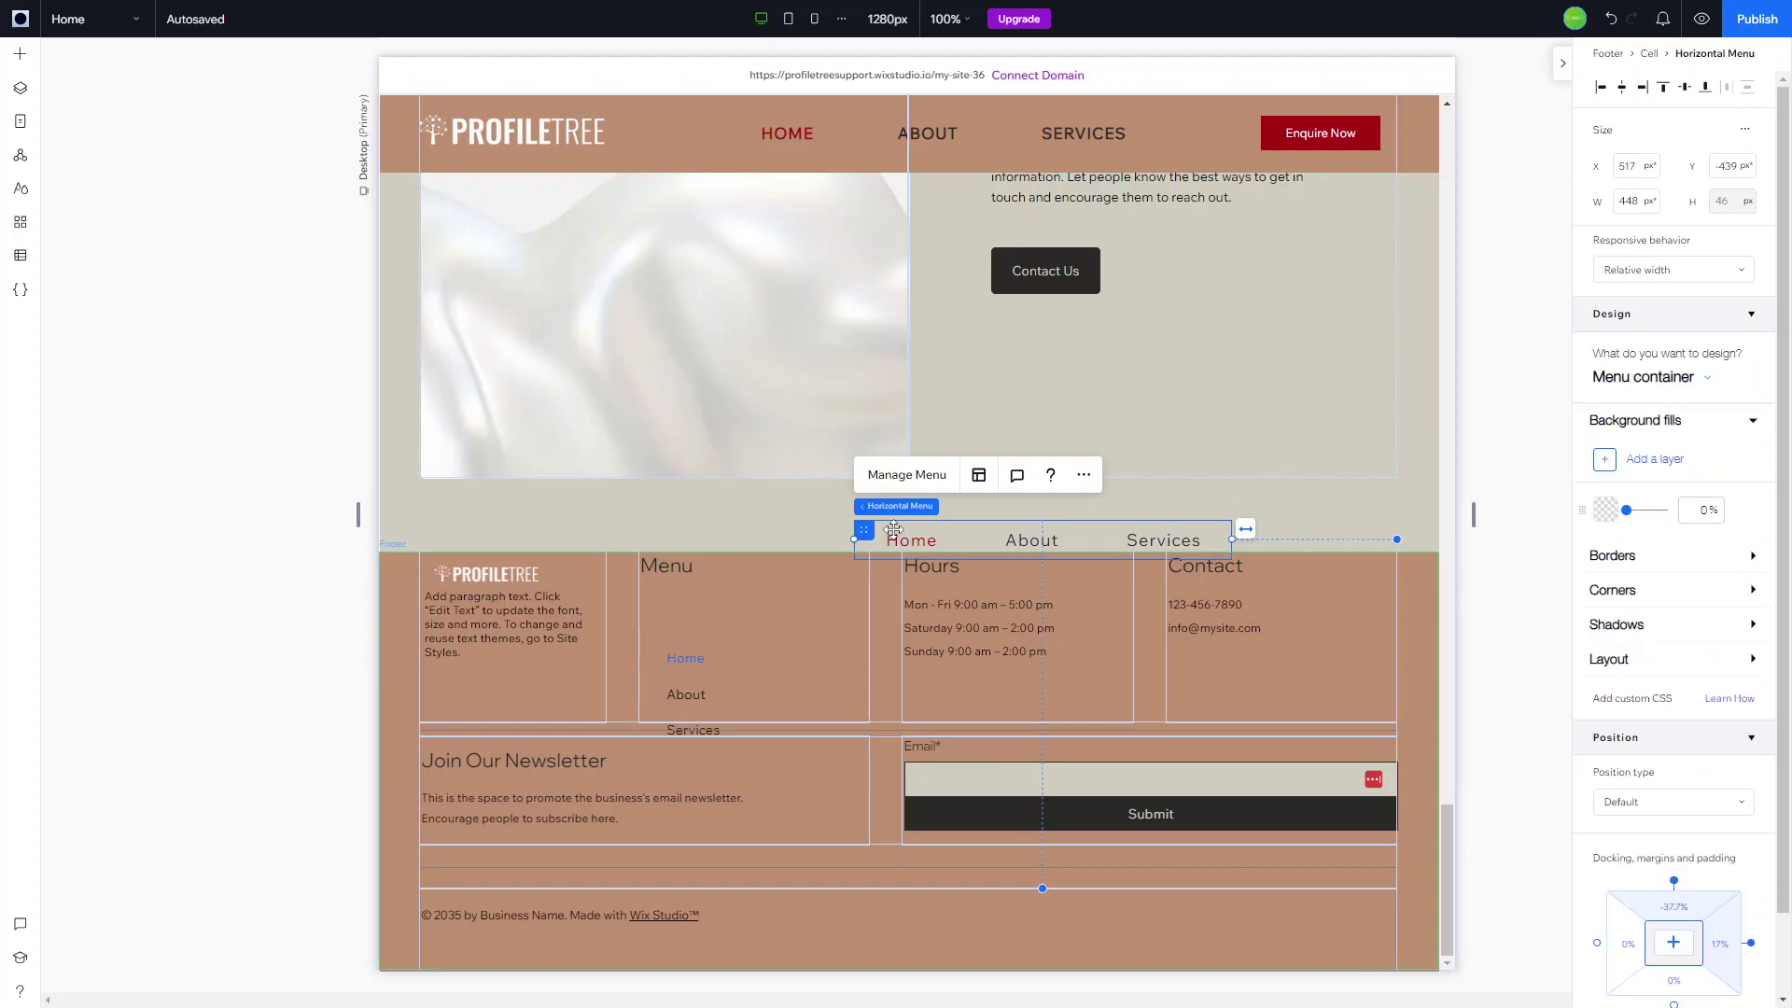
{"action": "key", "text": "Delete"}
{"action": "left_click", "coordinate": [695, 692]}
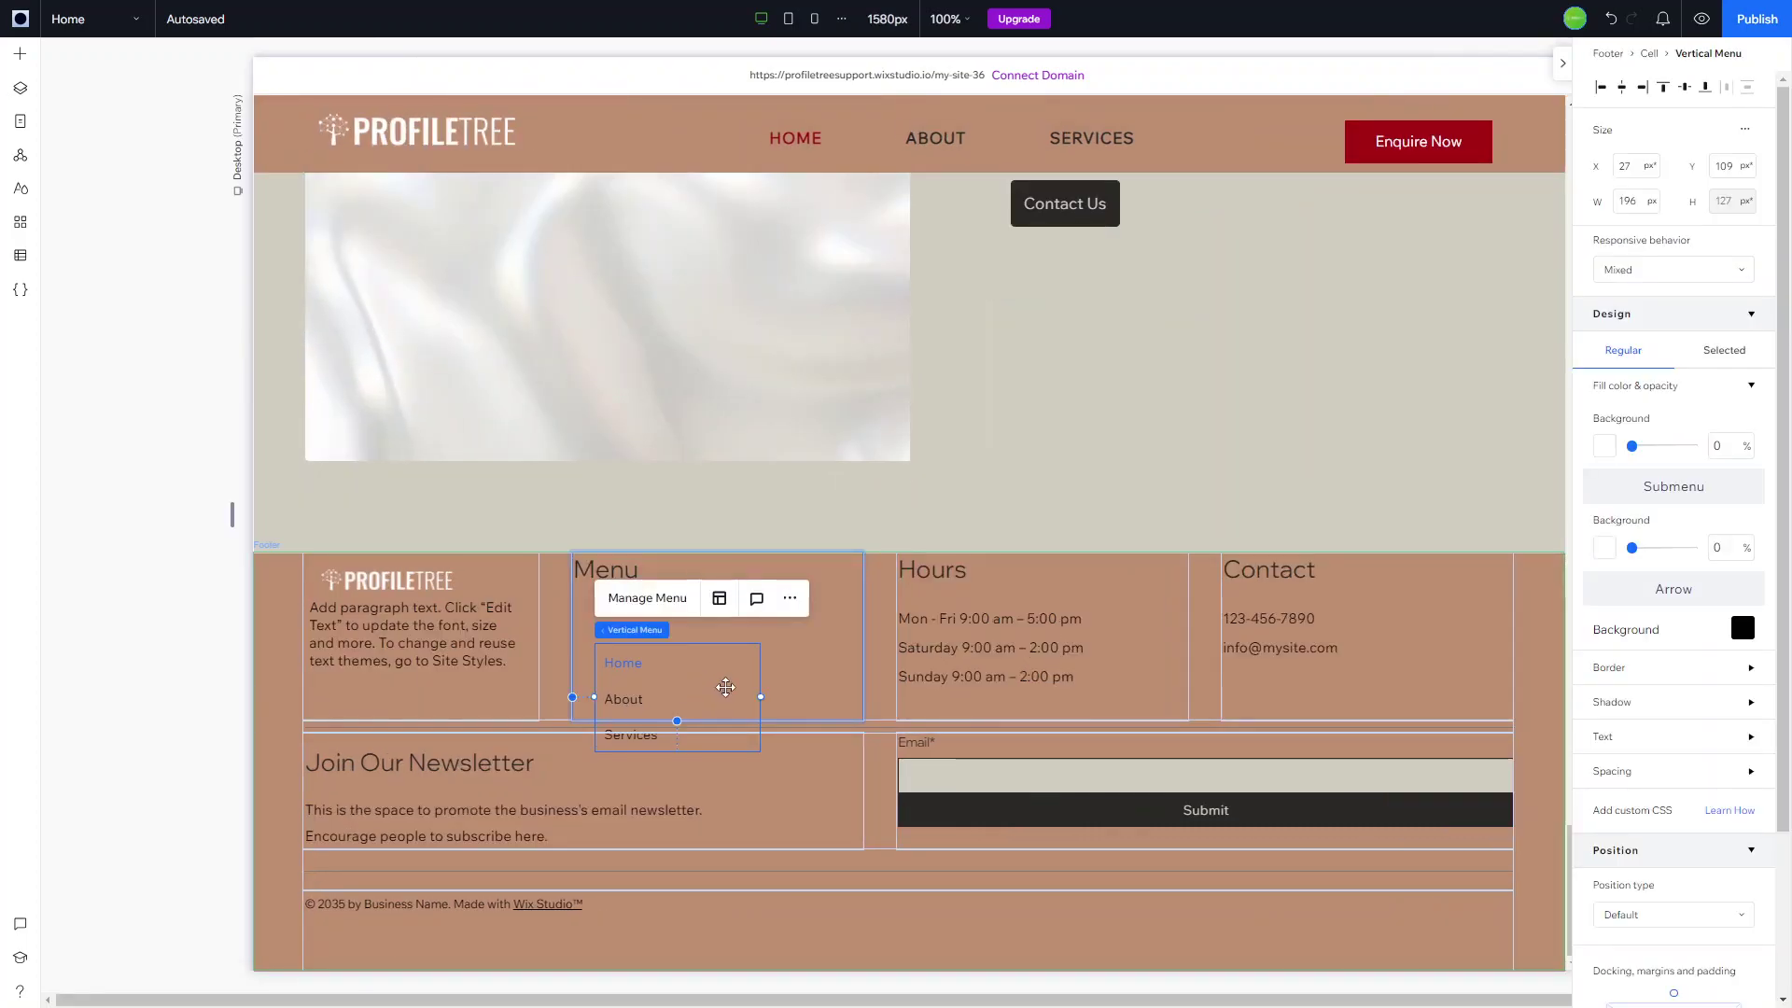
{"action": "left_click_drag", "start_coordinate": [695, 692], "coordinate": [706, 635]}
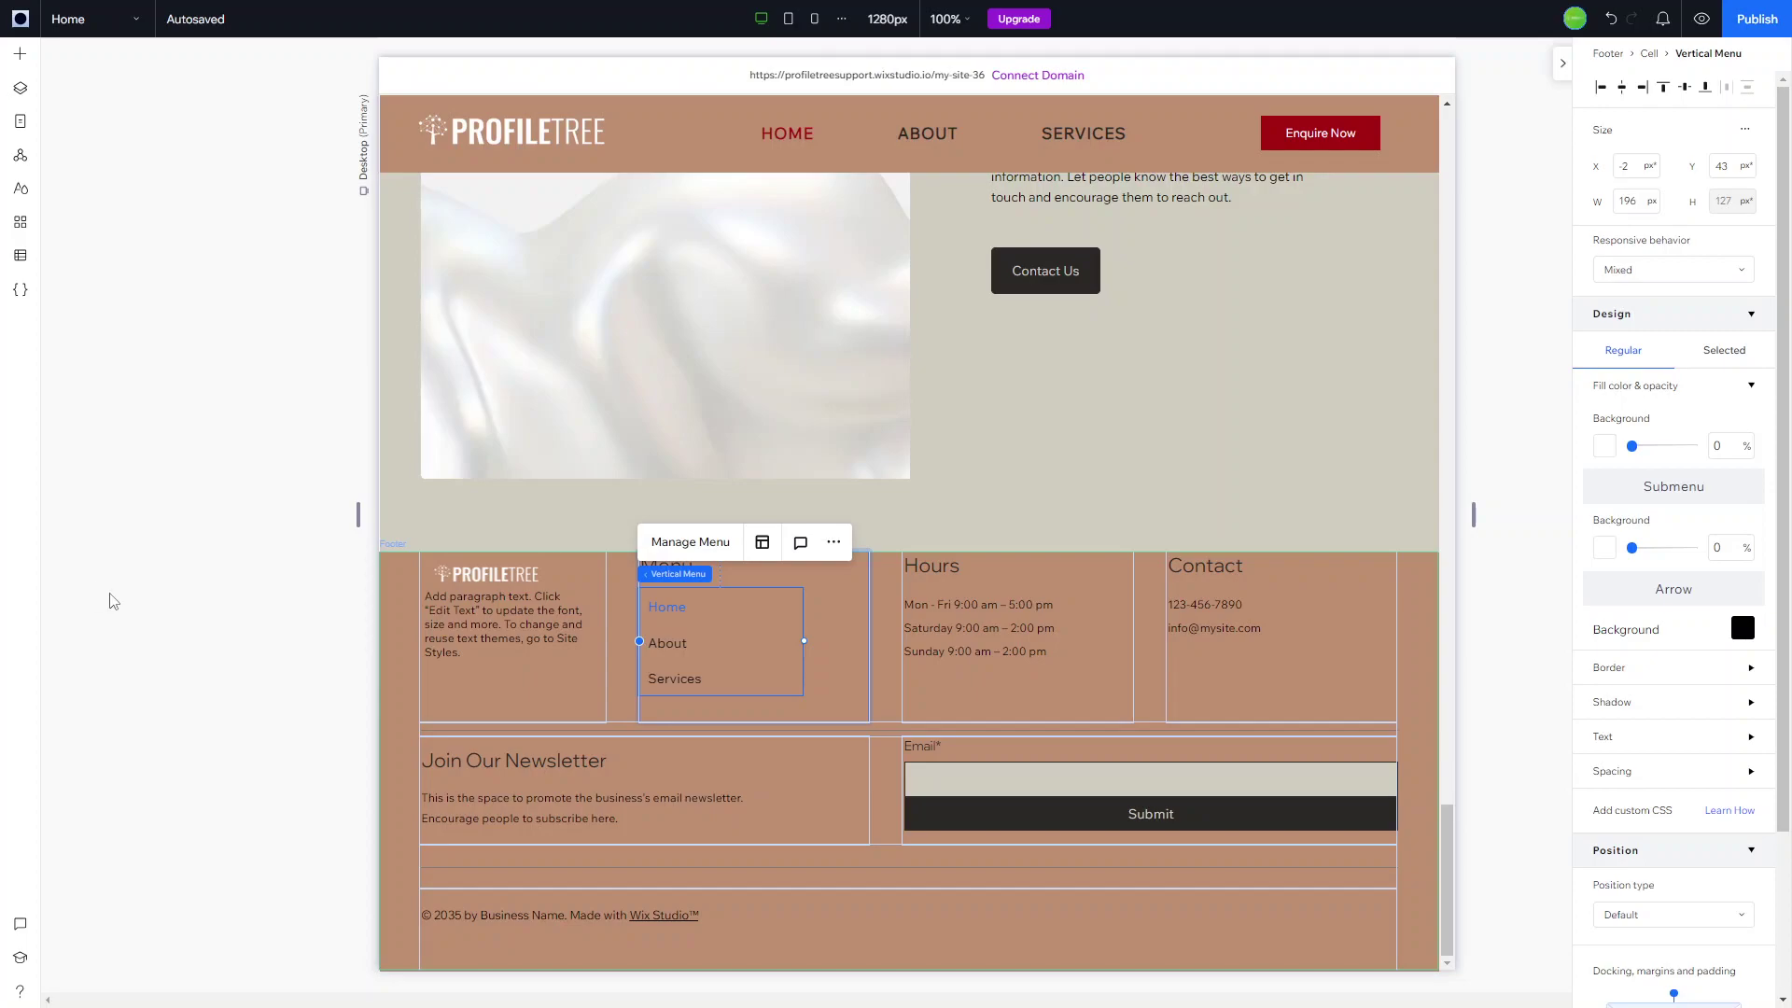
Check the footer's layout at the tablet breakpoint and return to the desktop breakpoint
{"action": "scroll", "coordinate": [688, 821], "scroll_direction": "up", "scroll_amount": 1}
{"action": "scroll", "coordinate": [686, 807], "scroll_direction": "down", "scroll_amount": 1}
{"action": "left_click", "coordinate": [789, 19]}
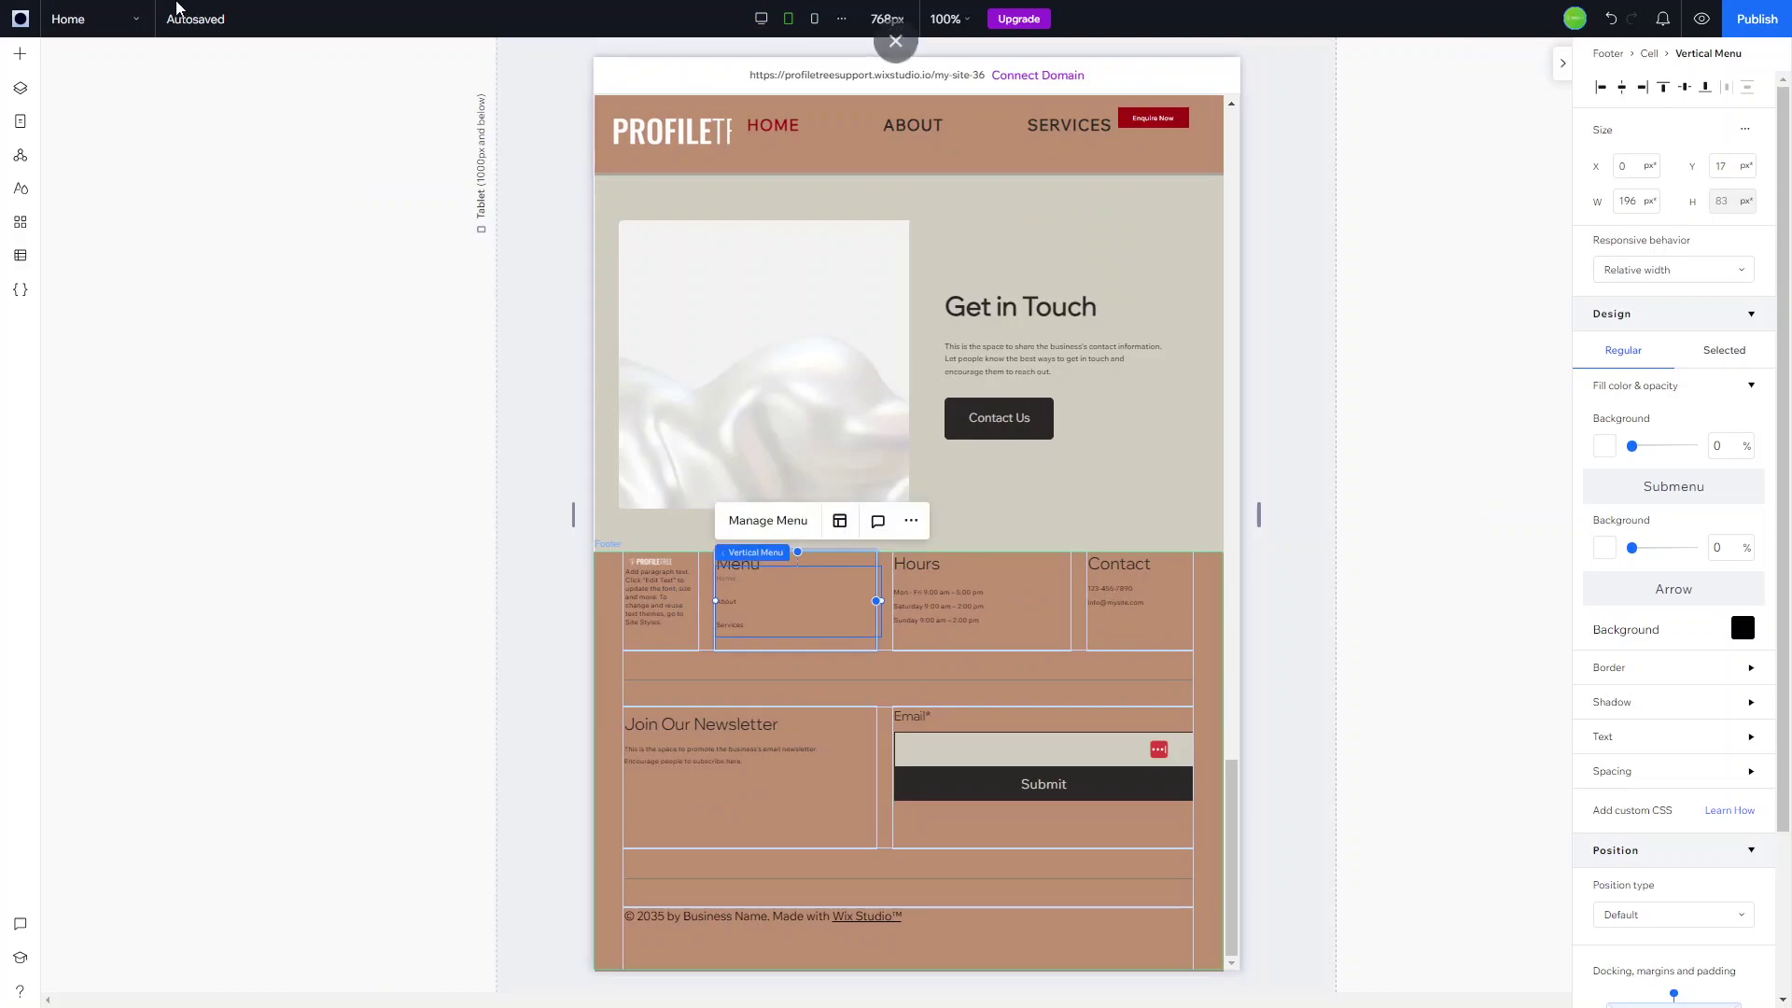
{"action": "left_click", "coordinate": [761, 21]}
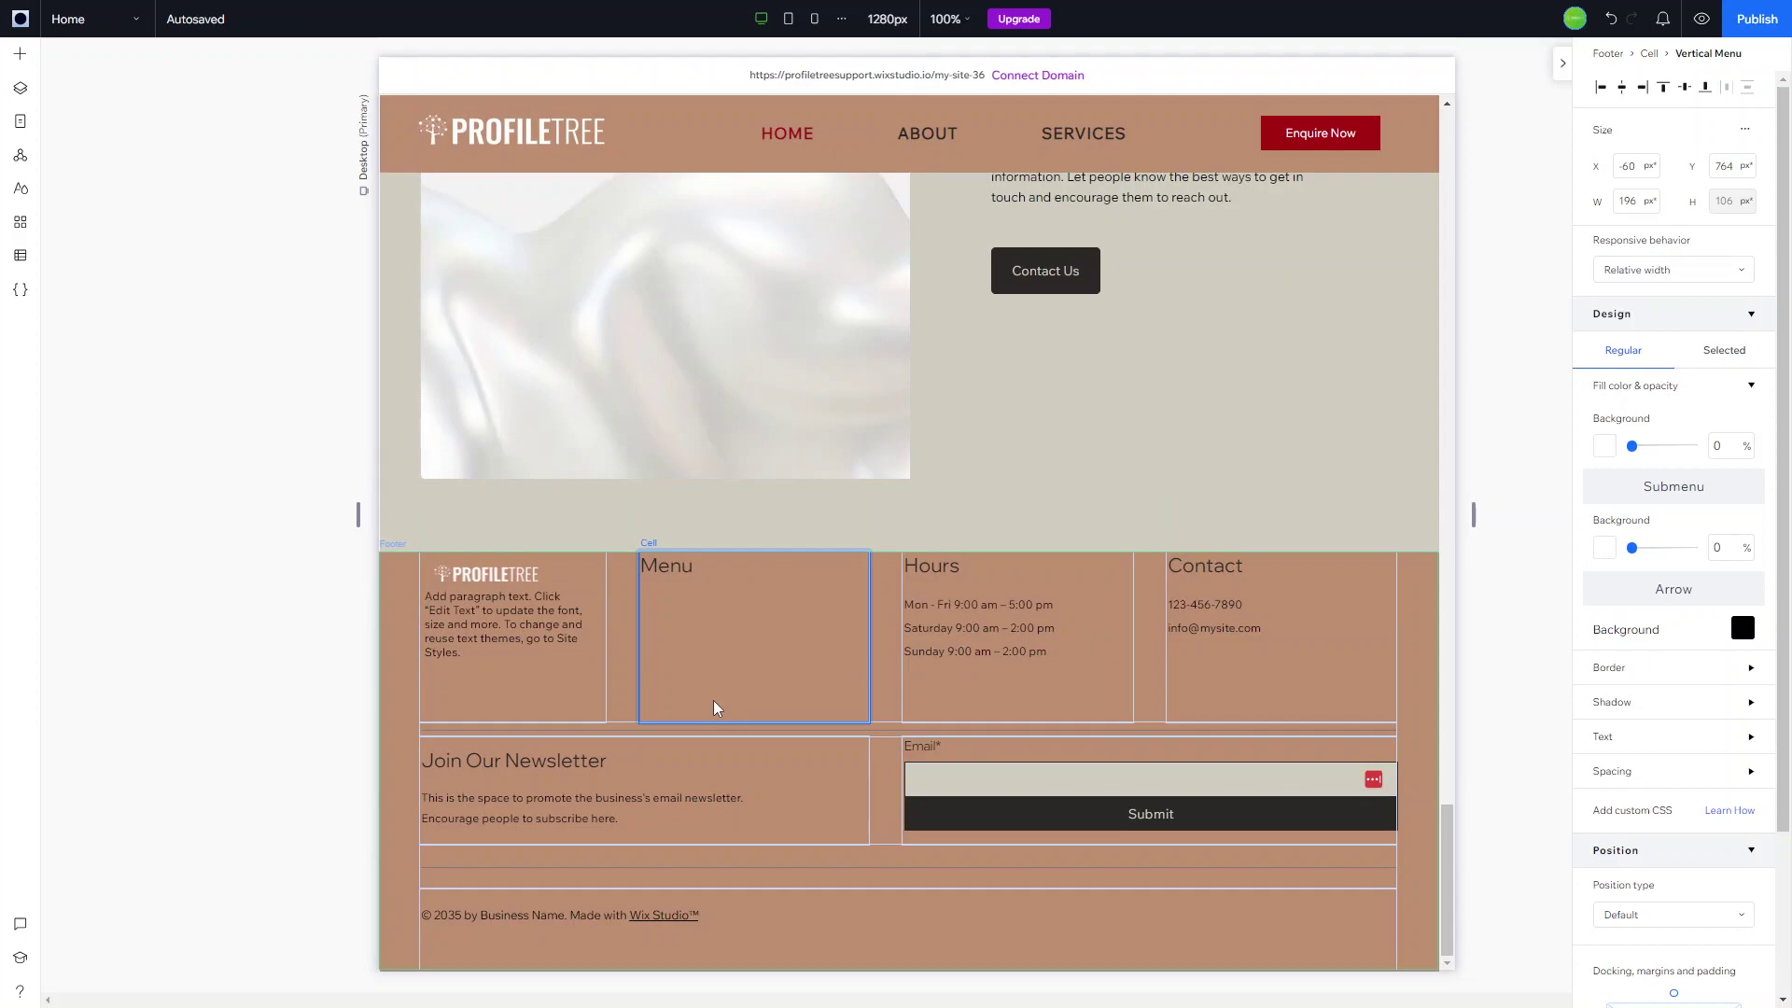
Review the desktop page sections above the footer and return to the footer
{"action": "scroll", "coordinate": [713, 702], "scroll_direction": "up", "scroll_amount": 10}
{"action": "scroll", "coordinate": [713, 700], "scroll_direction": "down", "scroll_amount": 10}
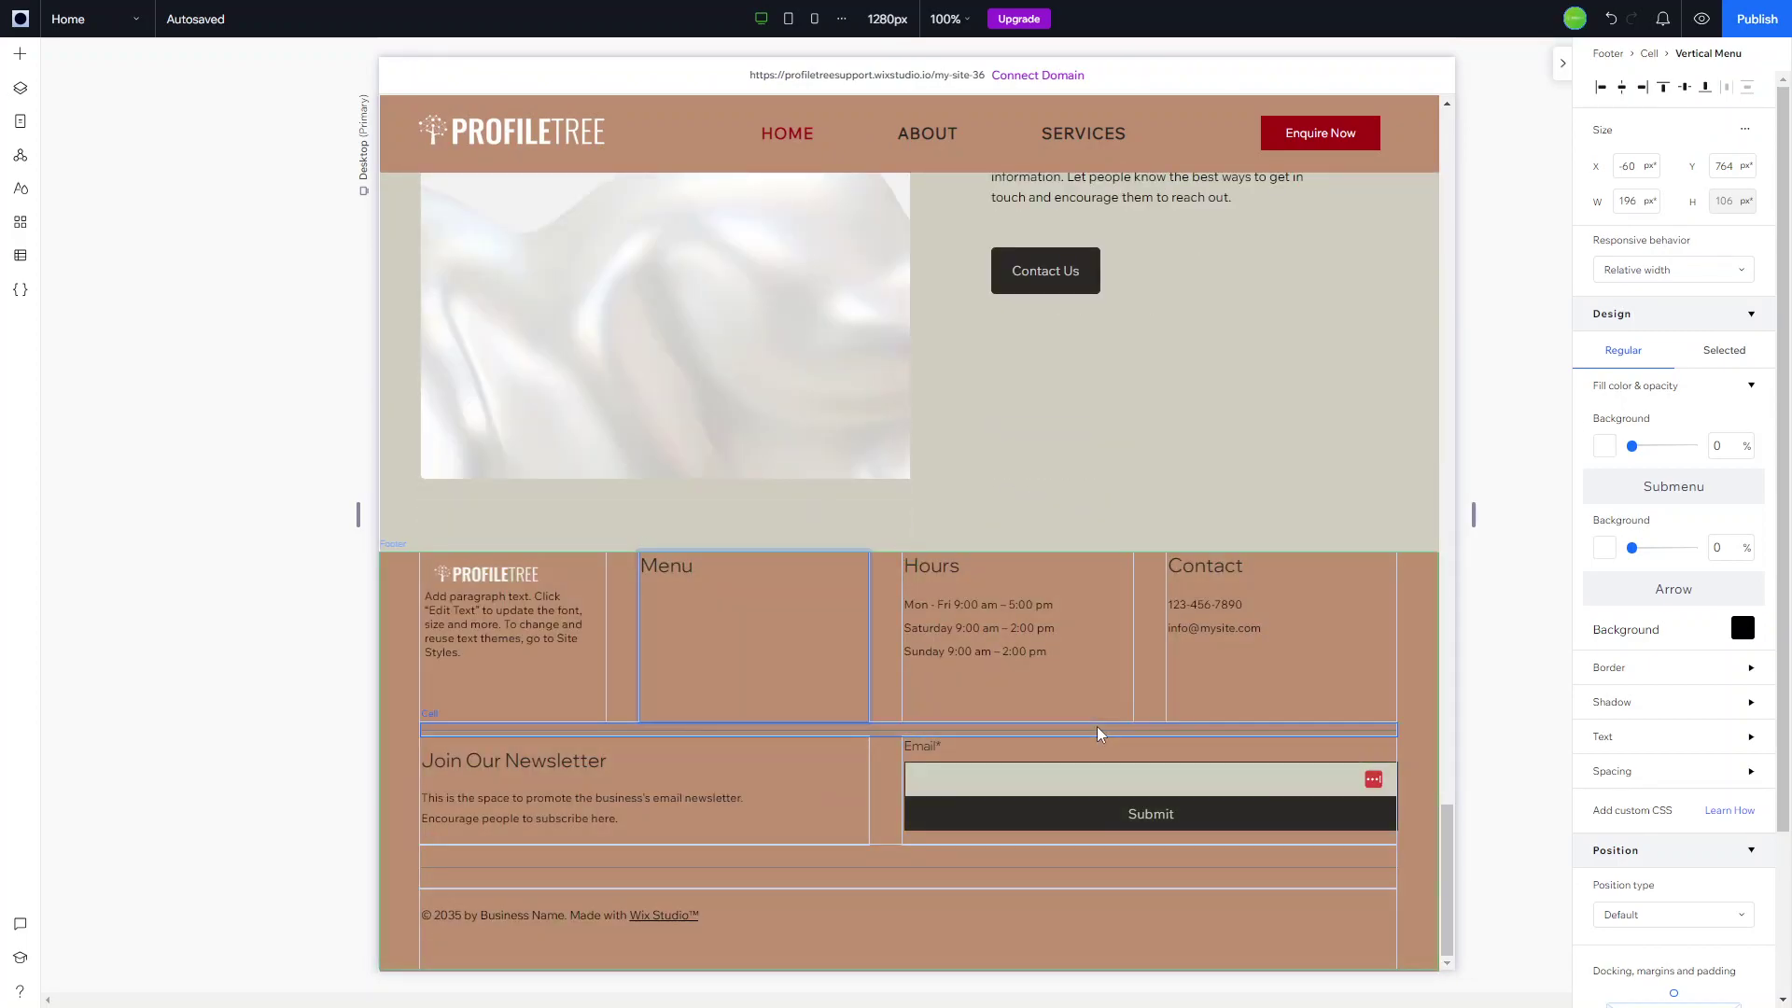
{"action": "scroll", "coordinate": [687, 417], "scroll_direction": "up", "scroll_amount": 3}
{"action": "scroll", "coordinate": [687, 418], "scroll_direction": "up", "scroll_amount": 15}
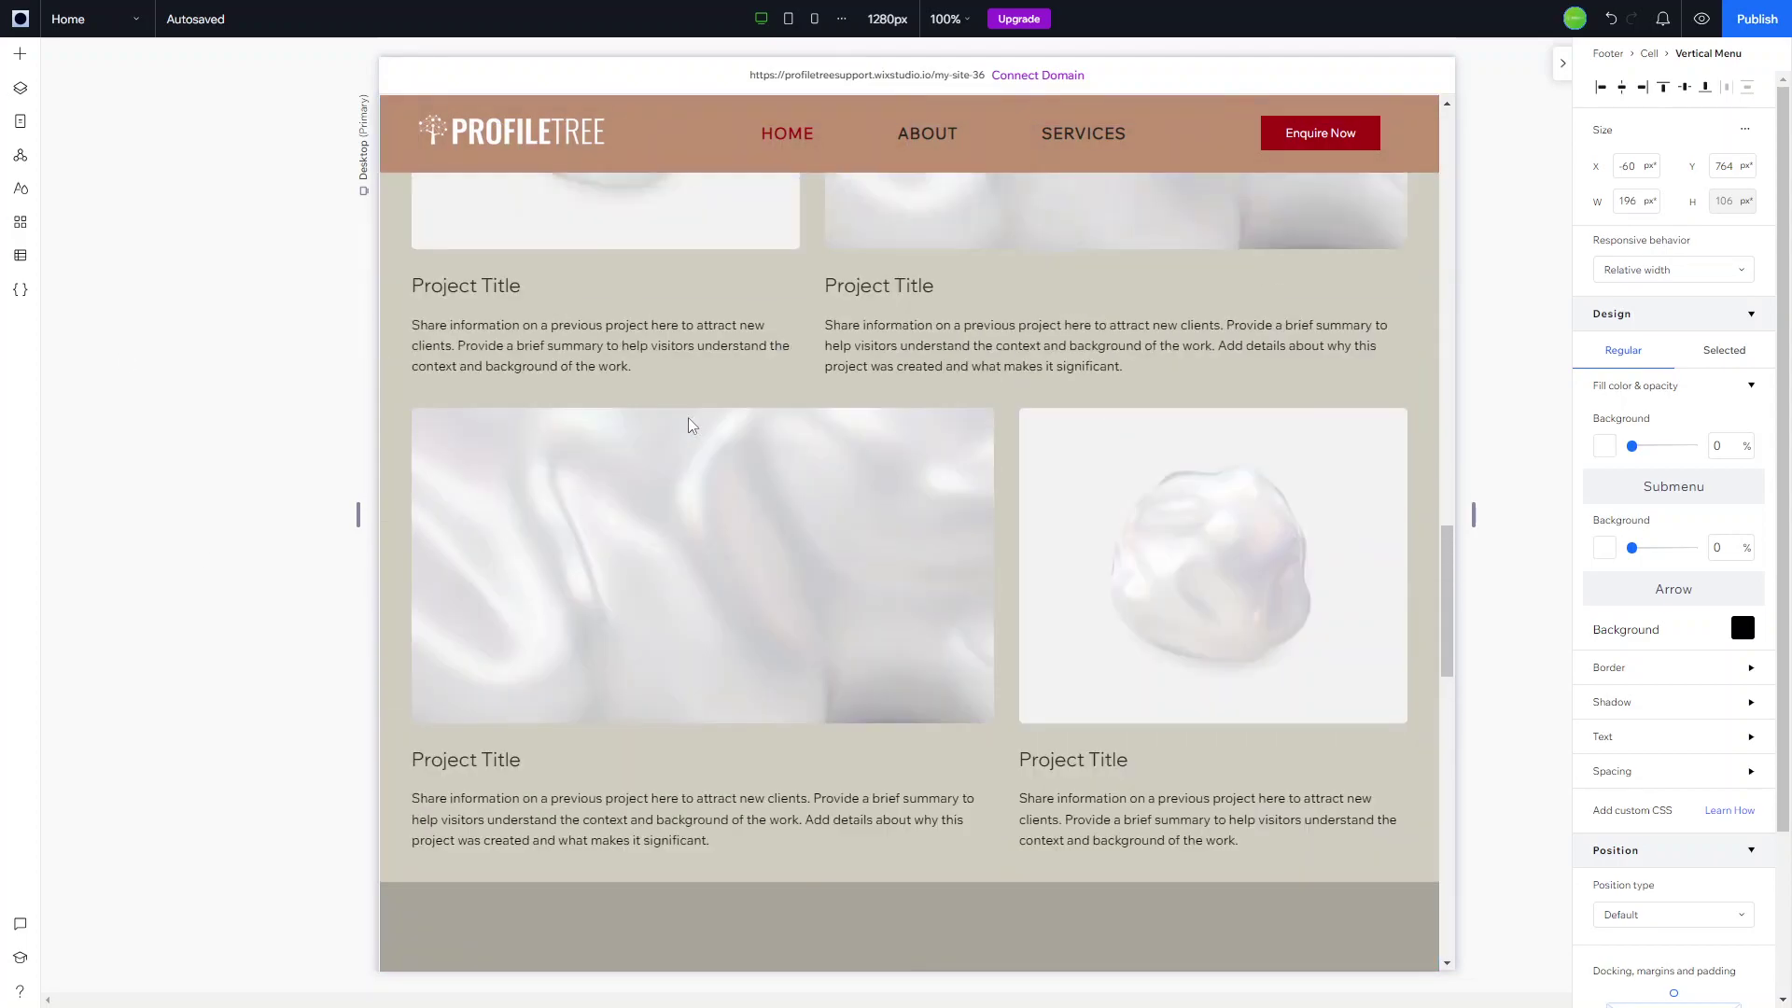
{"action": "scroll", "coordinate": [687, 418], "scroll_direction": "down", "scroll_amount": 8}
{"action": "scroll", "coordinate": [688, 426], "scroll_direction": "down", "scroll_amount": 20}
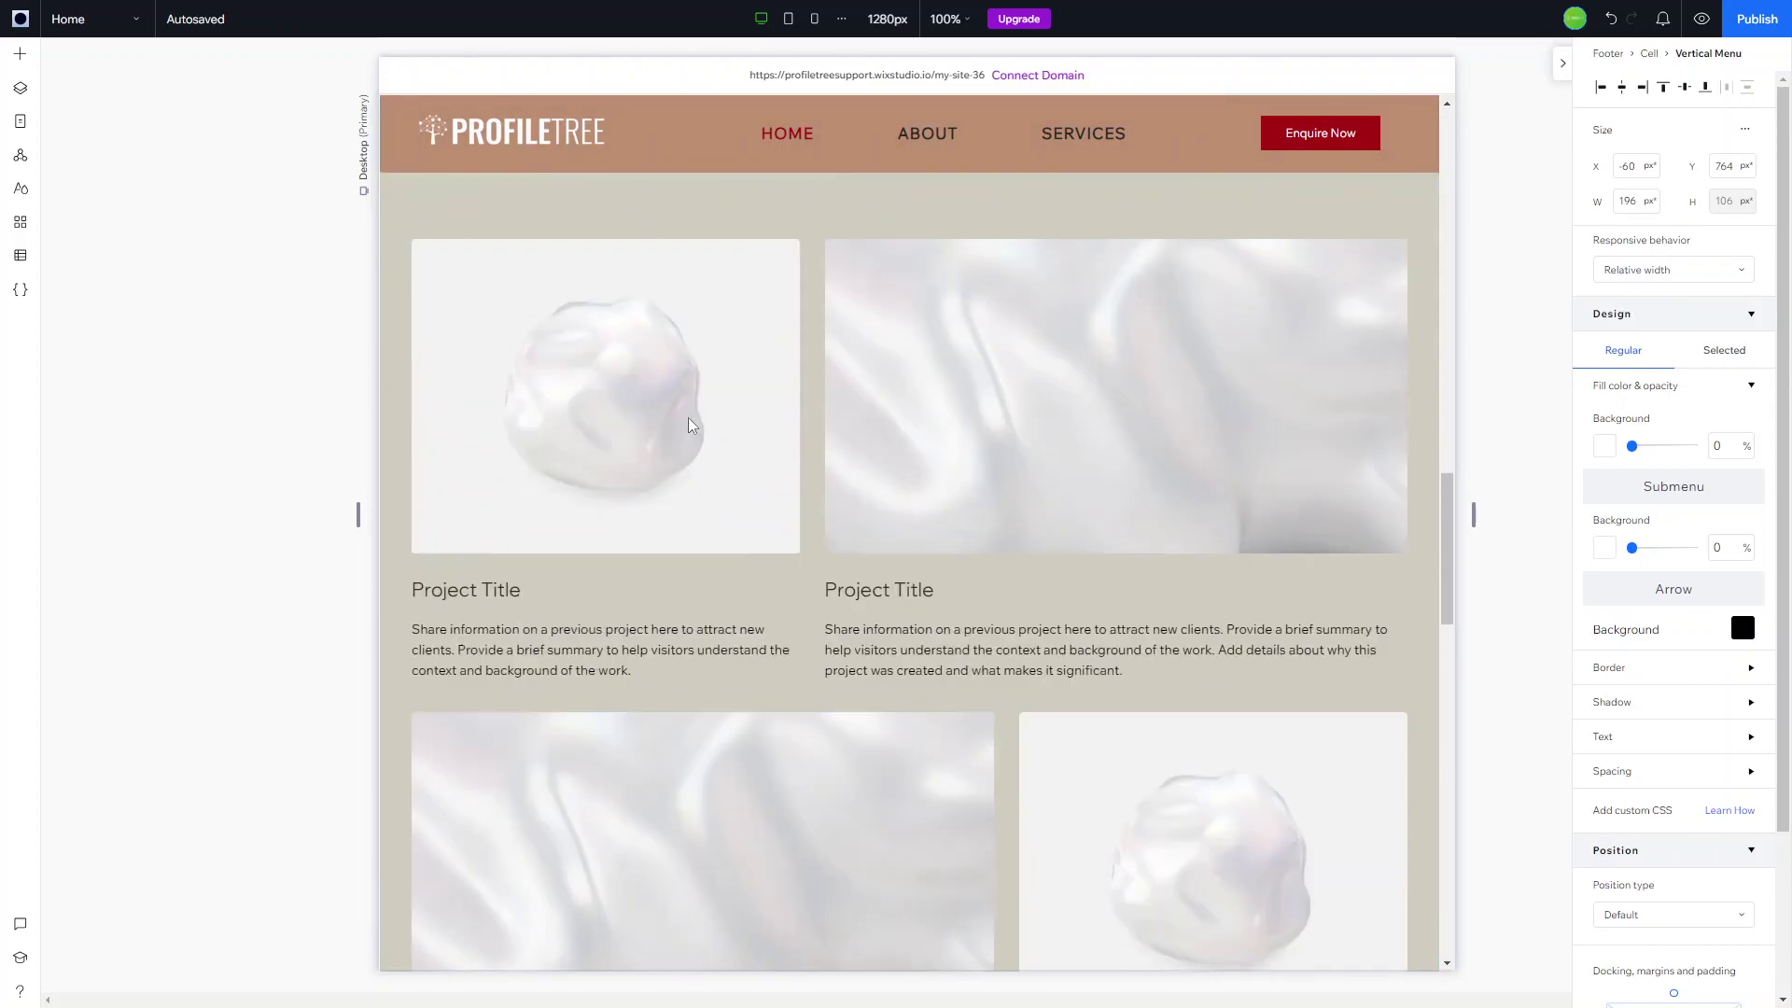
{"action": "scroll", "coordinate": [688, 425], "scroll_direction": "down", "scroll_amount": 7}
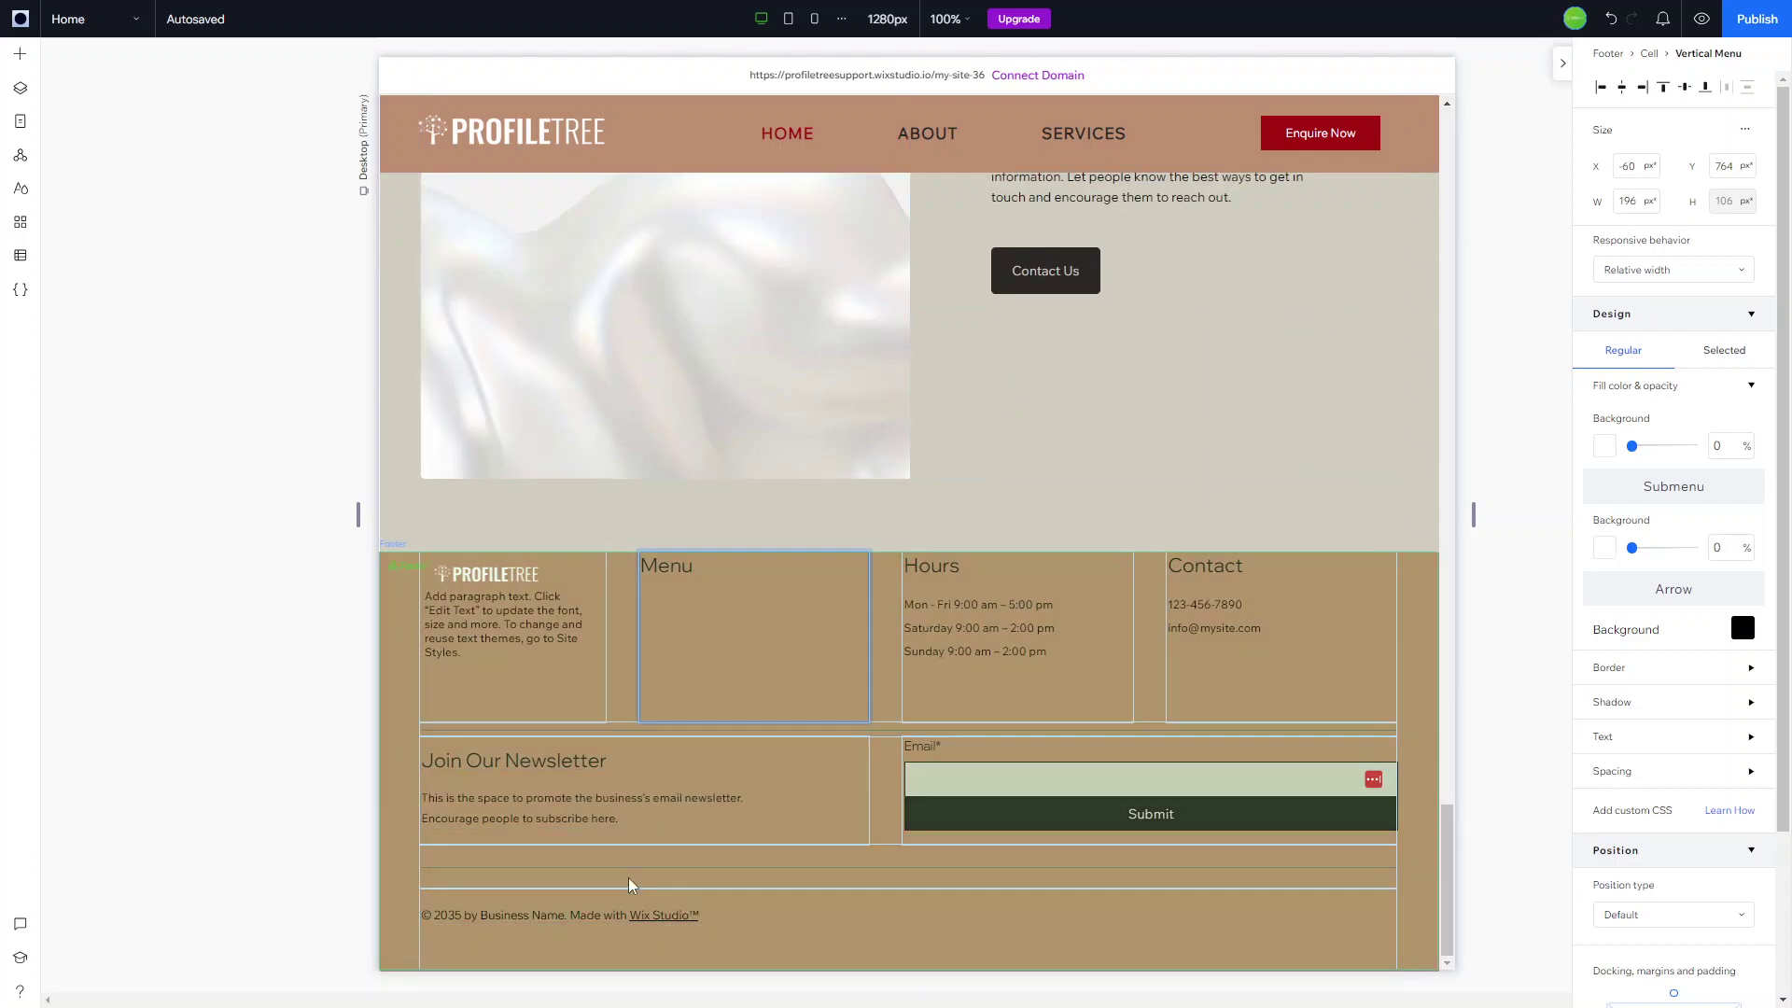
Change the year in the footer's copyright line to 2023
{"action": "left_click", "coordinate": [487, 917]}
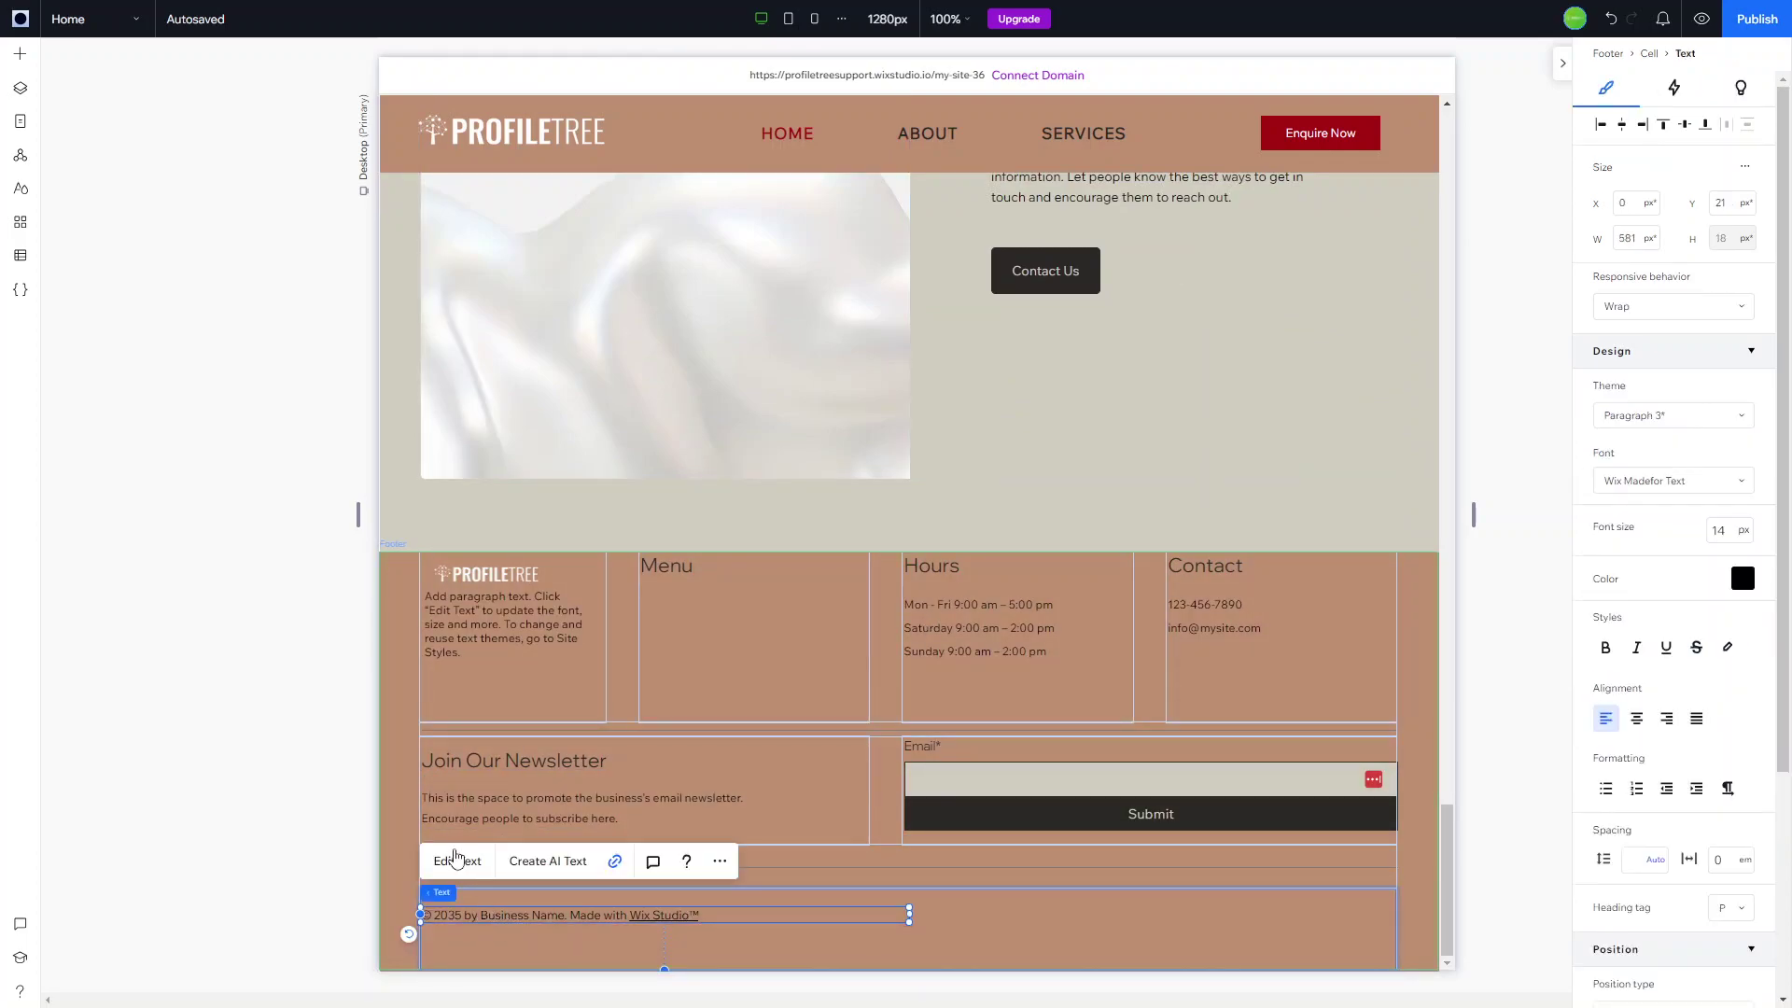
{"action": "left_click", "coordinate": [455, 857]}
{"action": "left_click", "coordinate": [457, 916]}
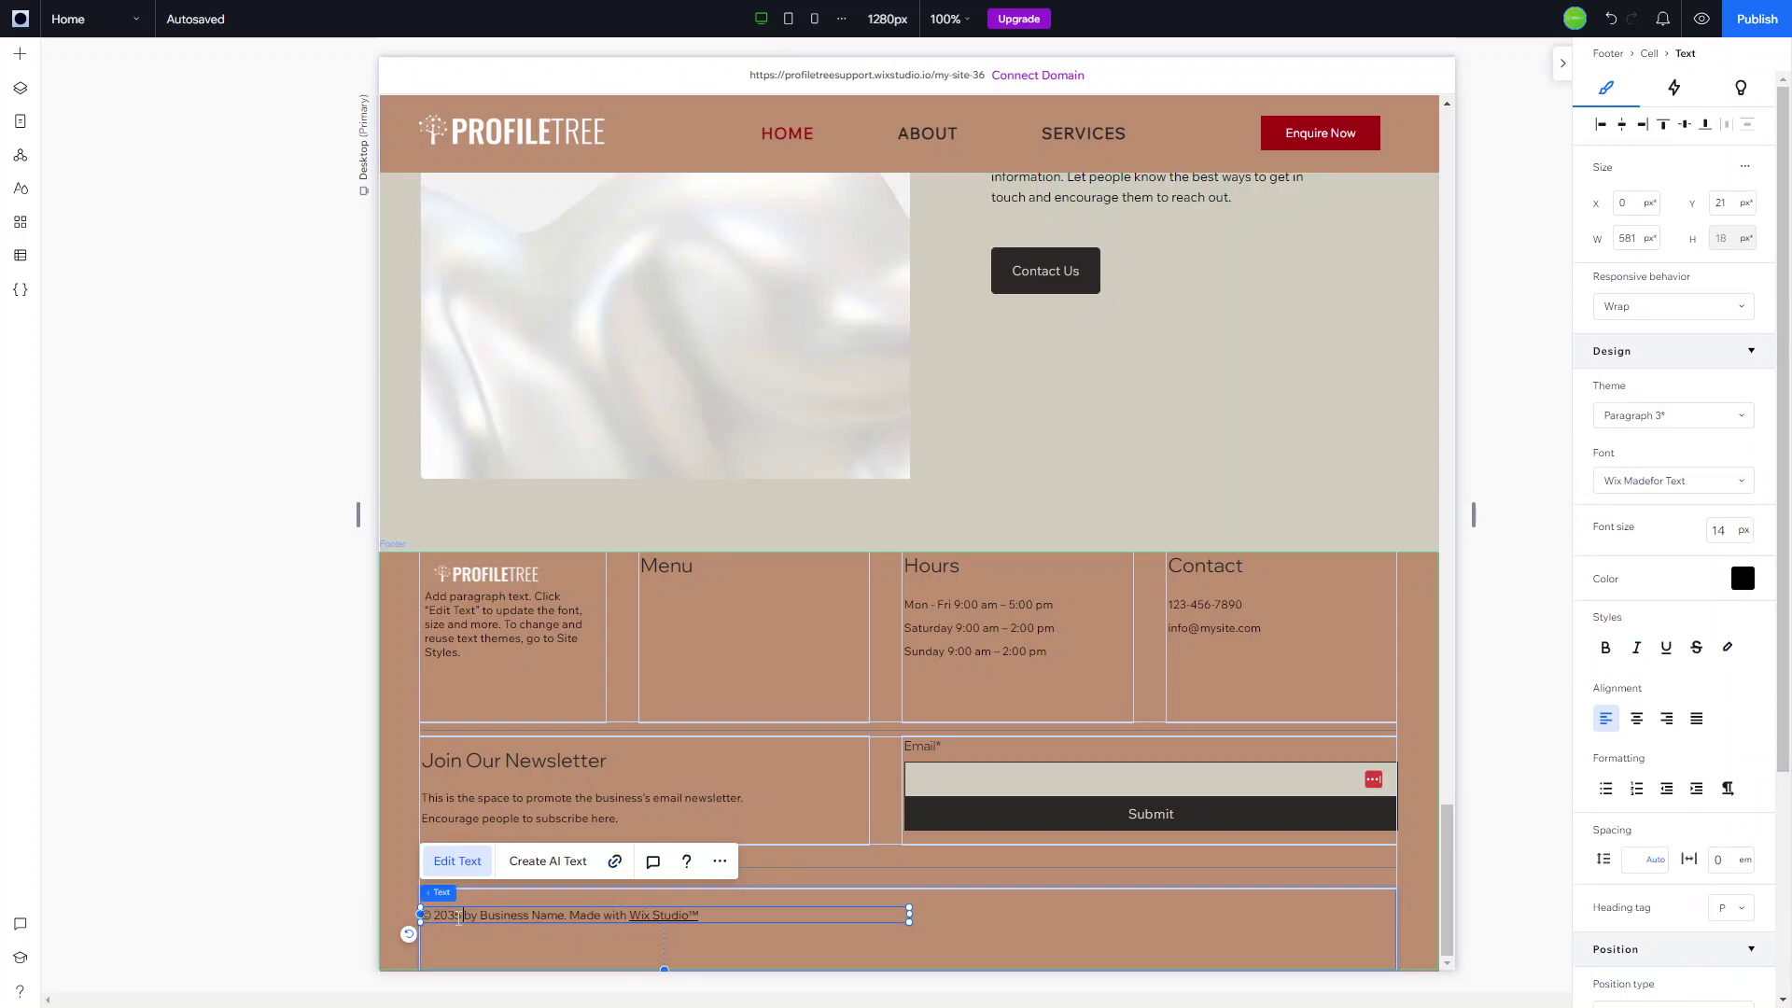
{"action": "key", "text": "BackSpace"}
{"action": "key", "text": "BackSpace"}
{"action": "type", "text": "23"}
{"action": "left_click", "coordinate": [1000, 945]}
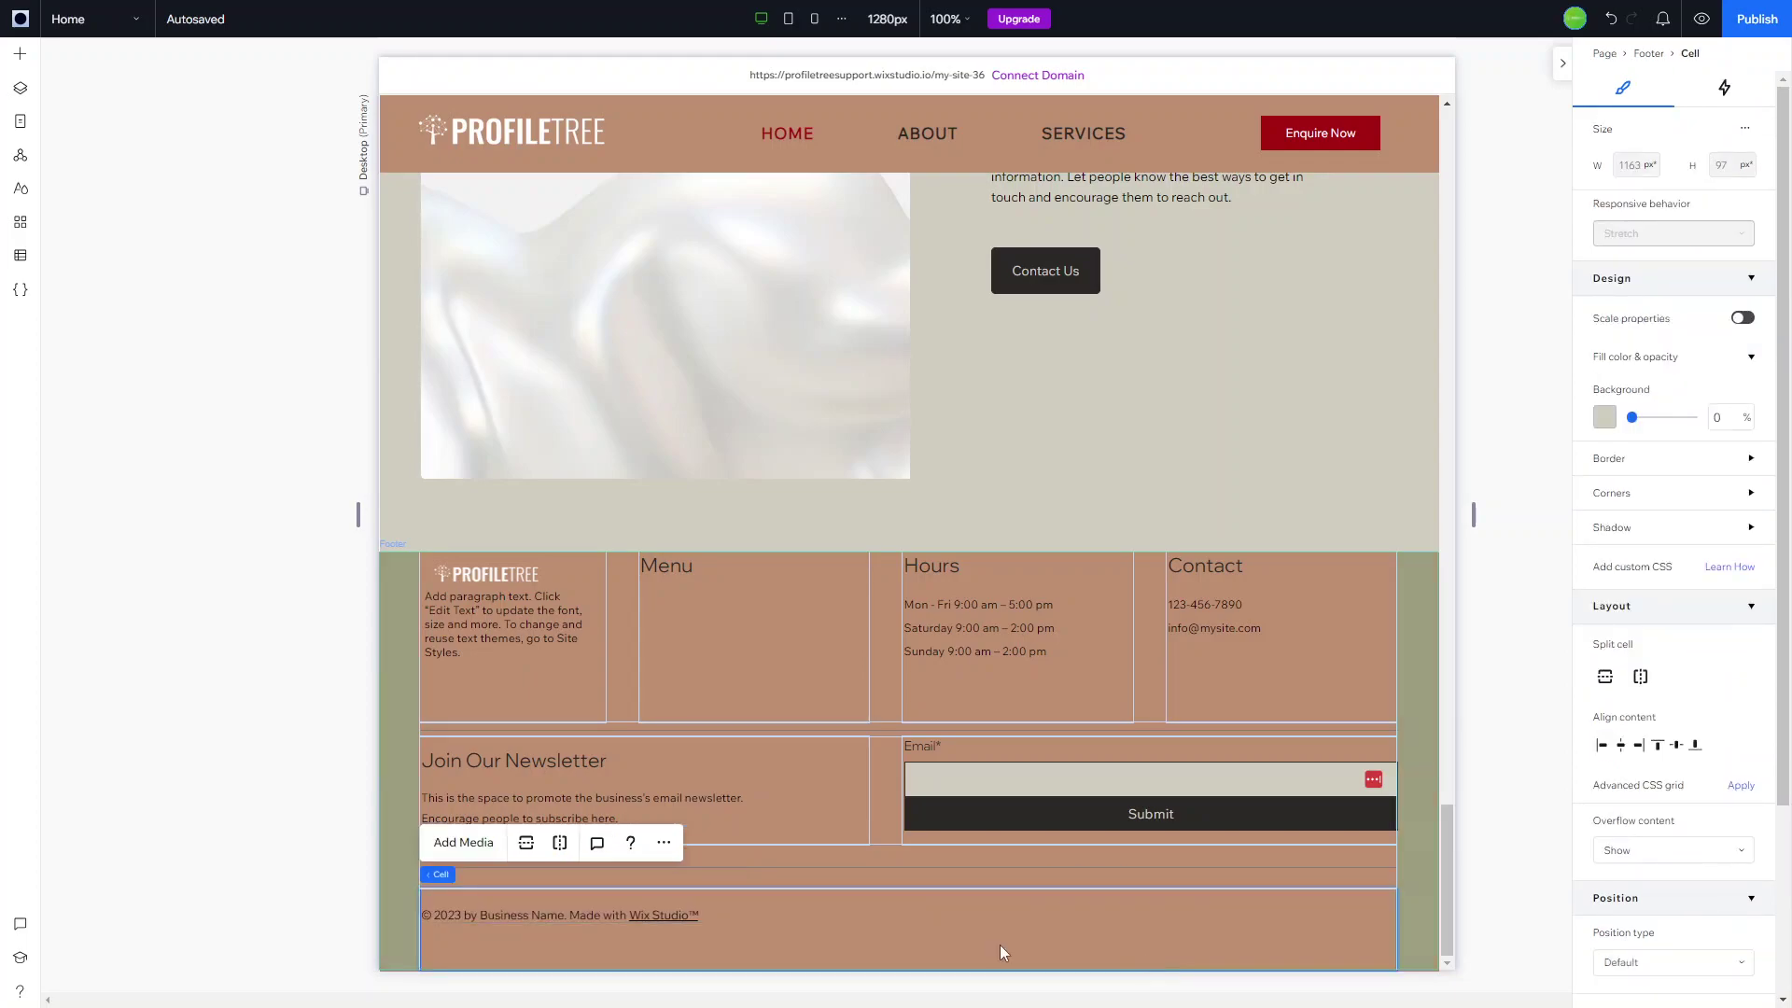
Replace "Business Name" in the footer's copyright line with "ProfileTree"
{"action": "left_click", "coordinate": [510, 915]}
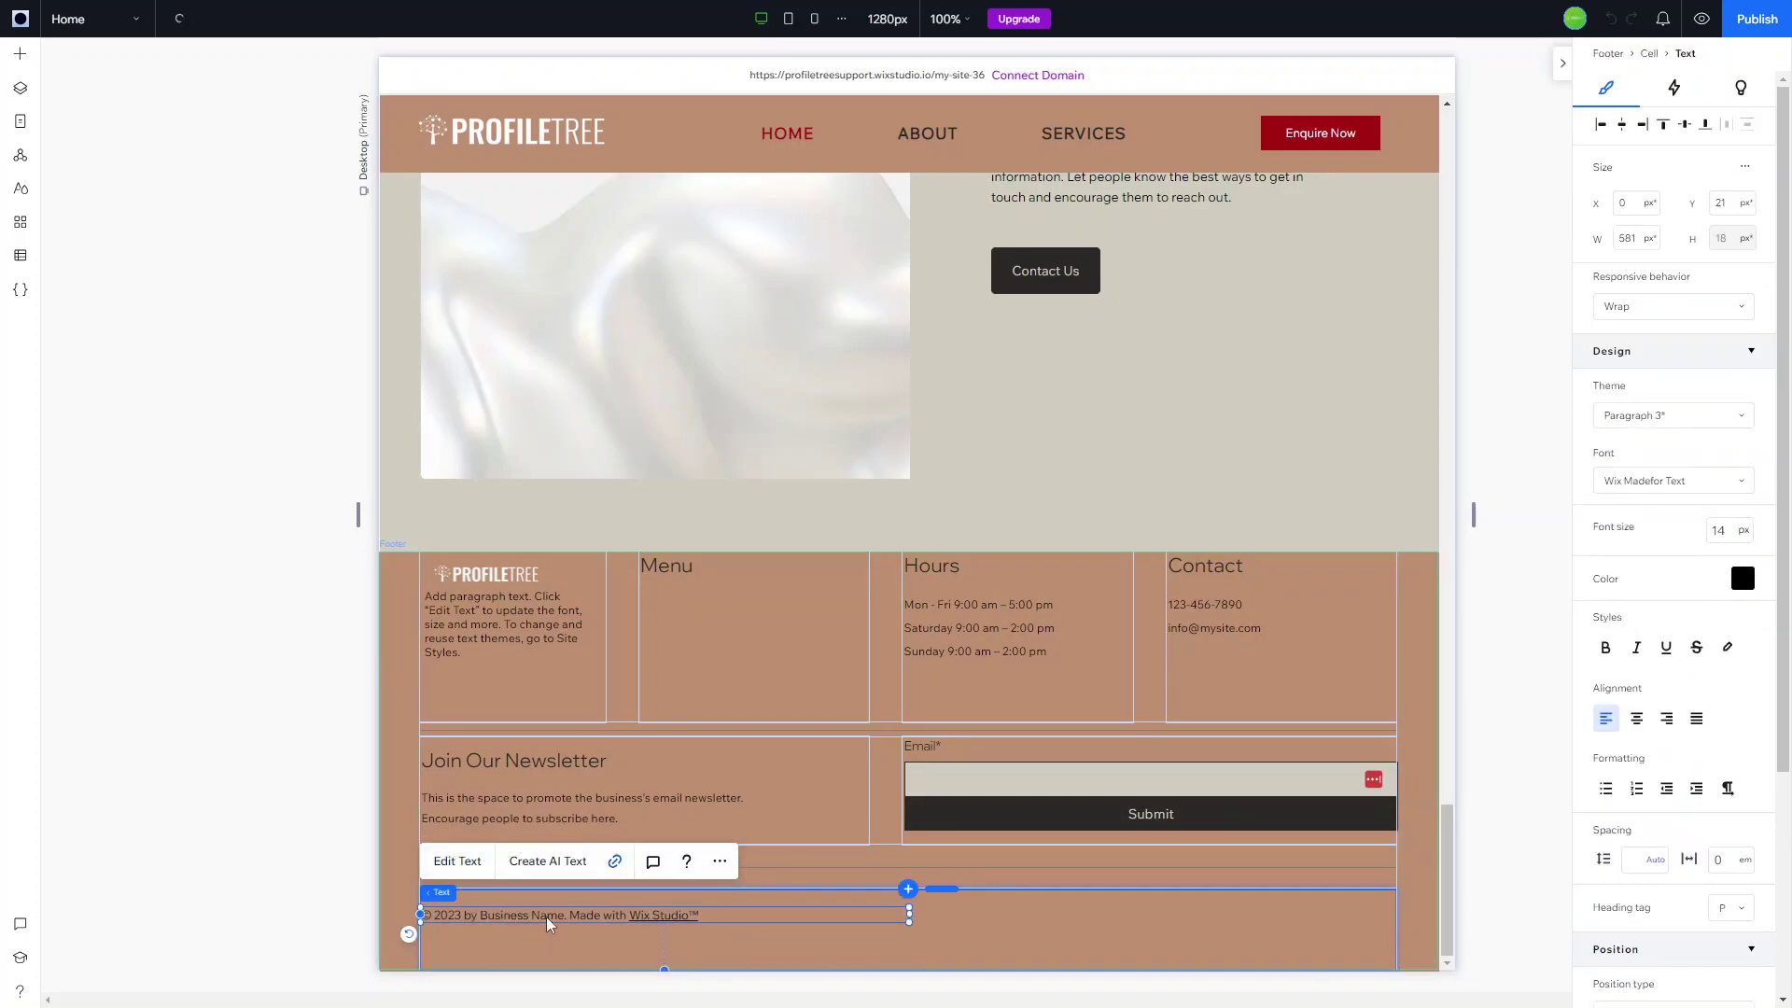
{"action": "left_click", "coordinate": [457, 861]}
{"action": "left_click", "coordinate": [497, 915]}
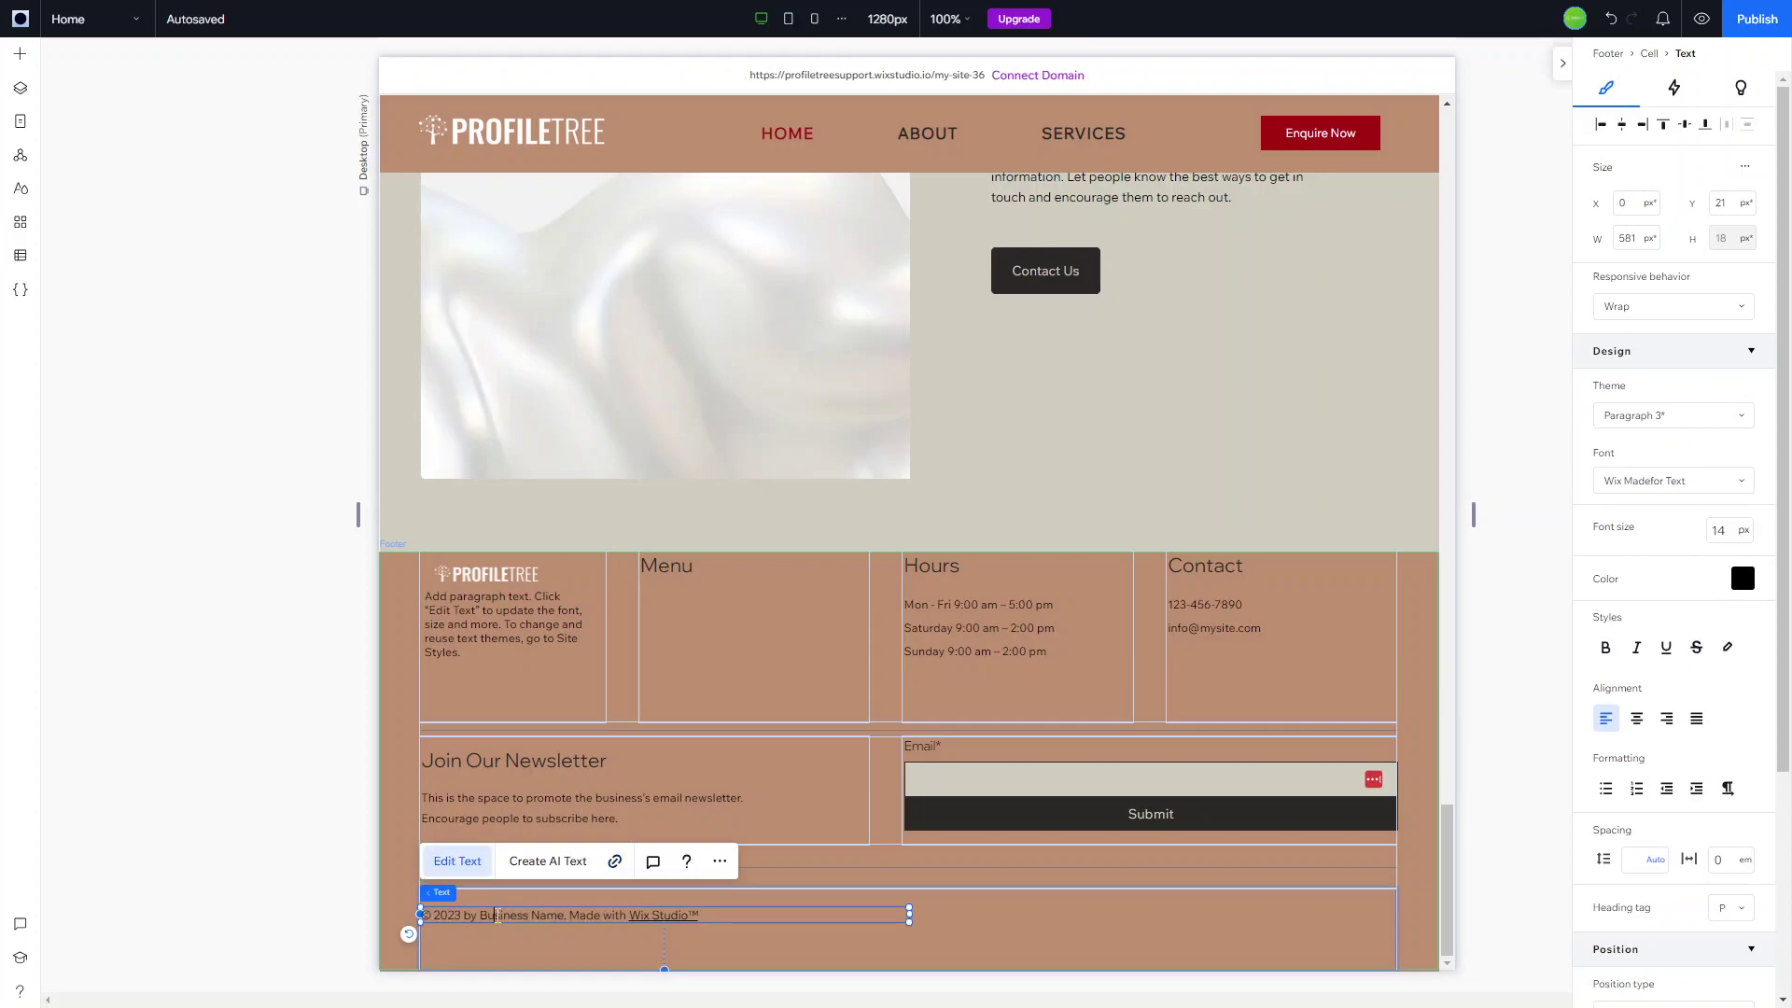
{"action": "left_click_drag", "start_coordinate": [480, 914], "coordinate": [563, 914]}
{"action": "type", "text": "ProfileTree"}
{"action": "left_click", "coordinate": [1036, 935]}
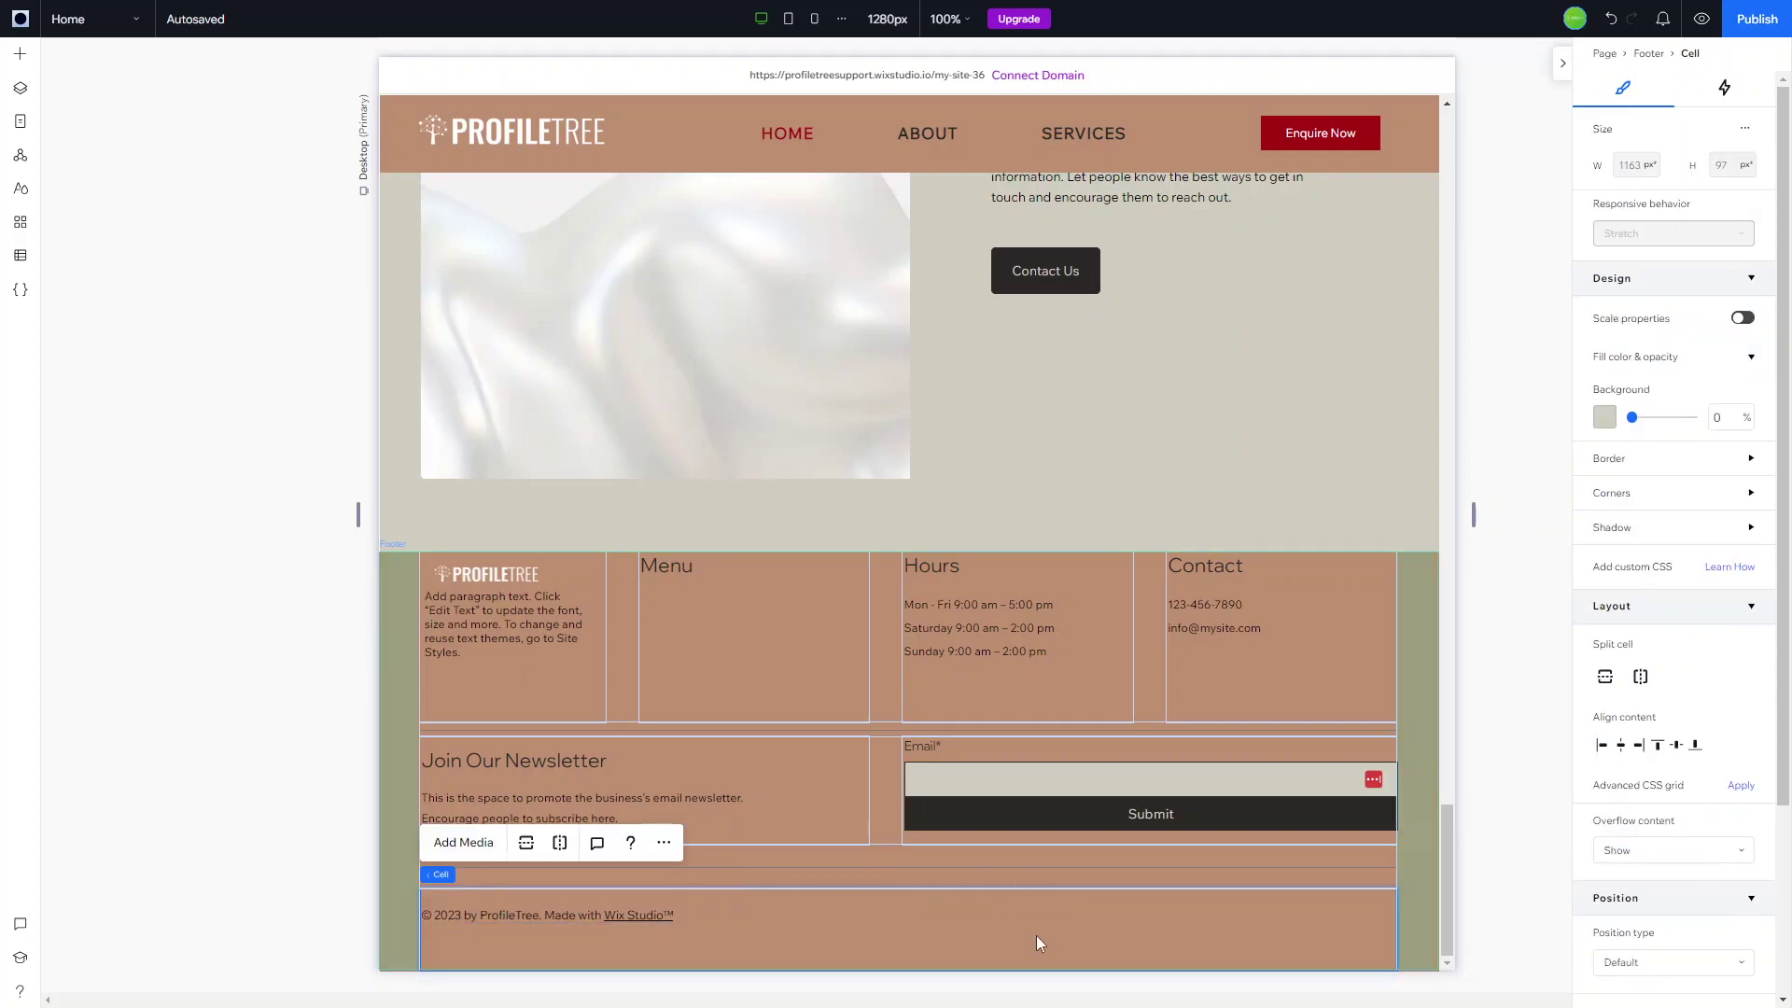
{"action": "scroll", "coordinate": [820, 276], "scroll_direction": "up", "scroll_amount": 5}
{"action": "scroll", "coordinate": [820, 277], "scroll_direction": "up", "scroll_amount": 10}
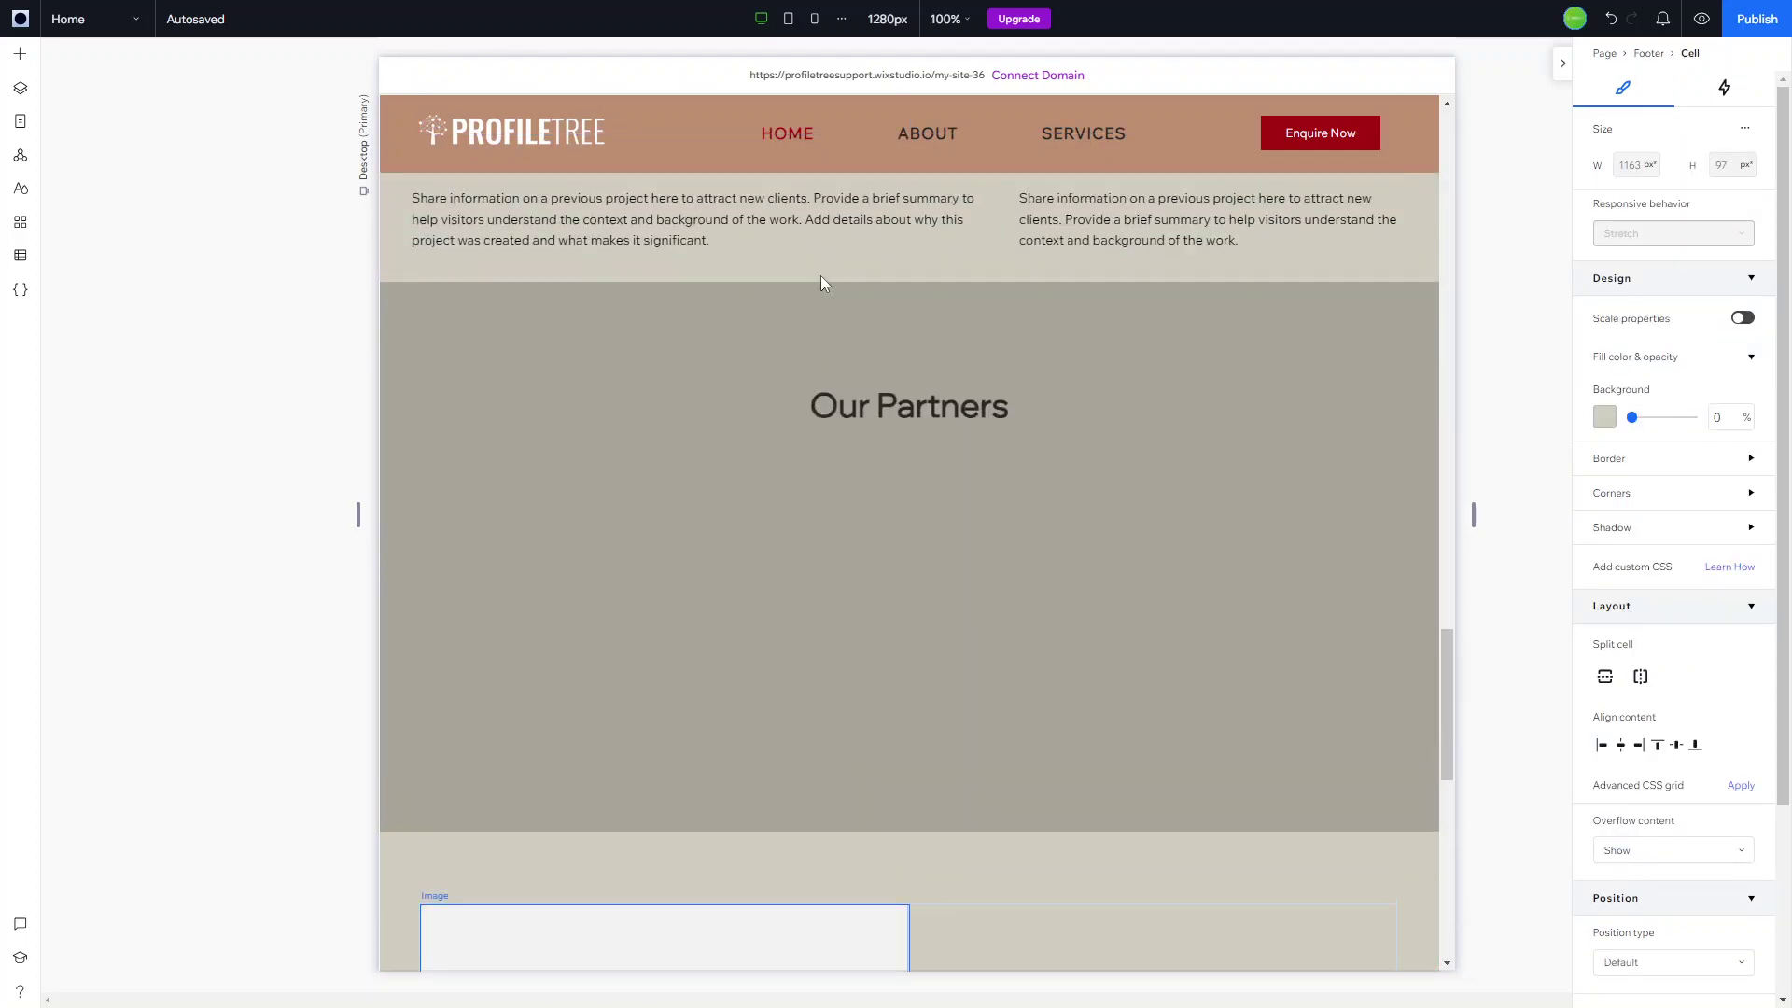
{"action": "scroll", "coordinate": [821, 276], "scroll_direction": "up", "scroll_amount": 8}
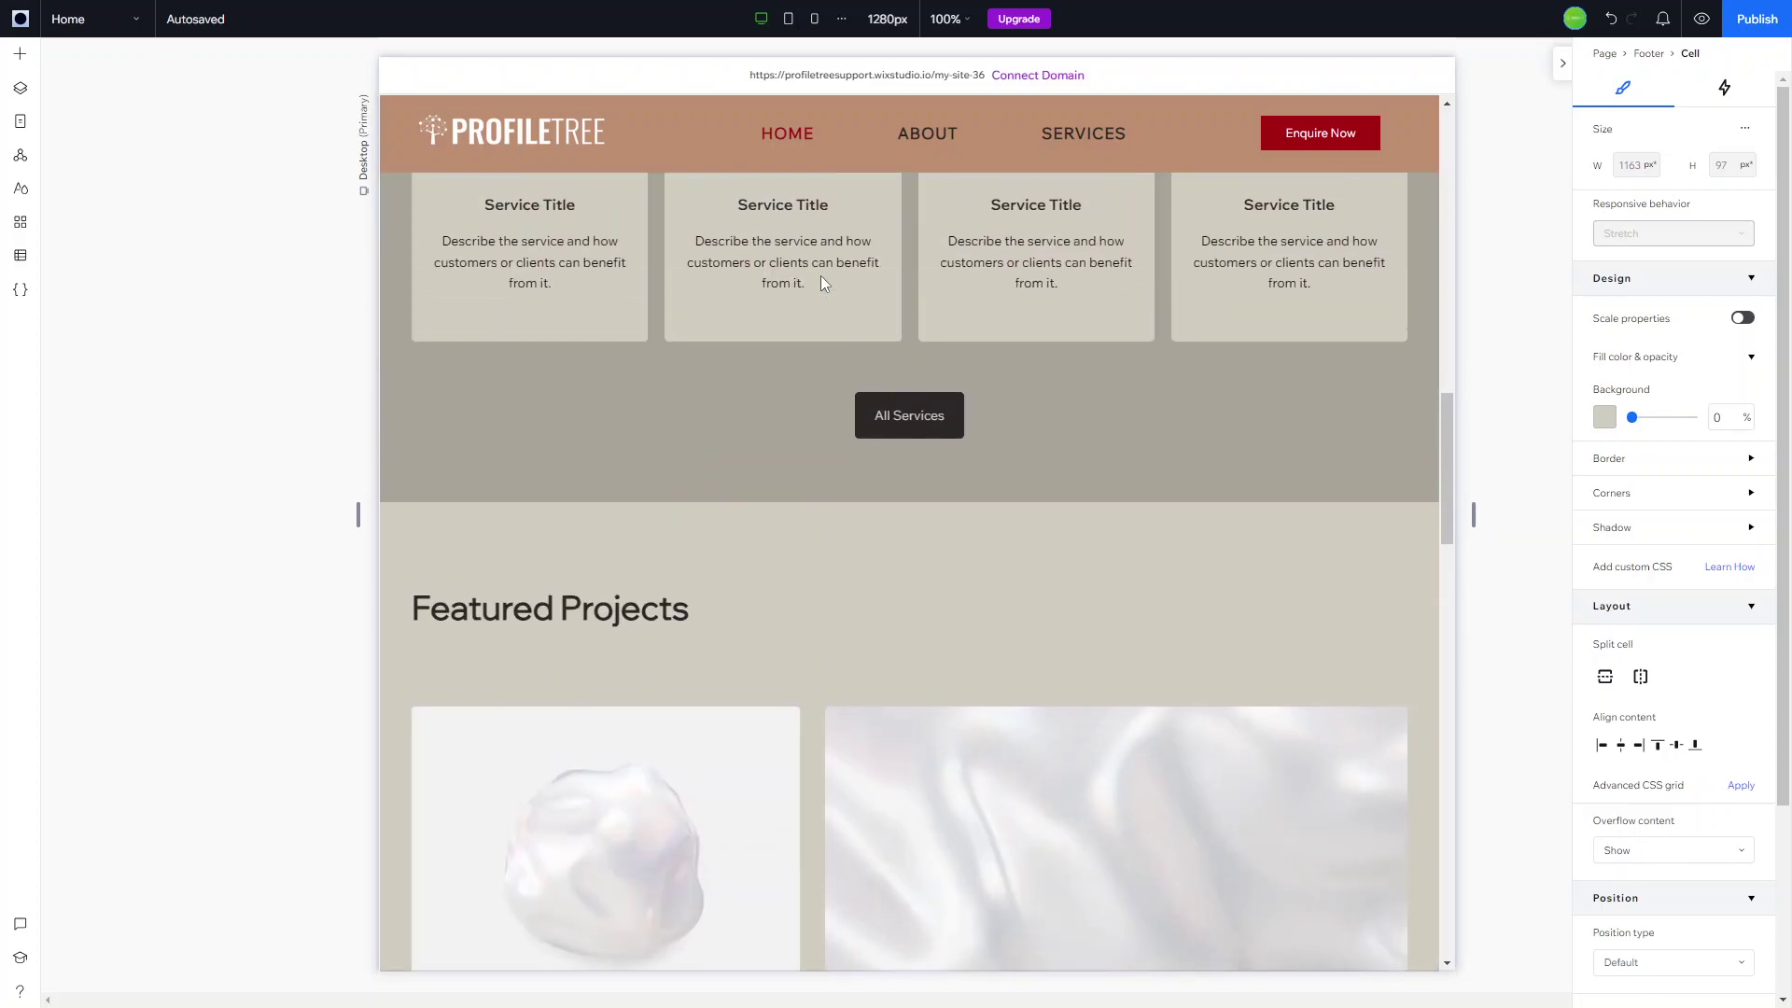
Review the home page from the services section down to the finished footer, and return to the title section
{"action": "scroll", "coordinate": [906, 638], "scroll_direction": "down", "scroll_amount": 12}
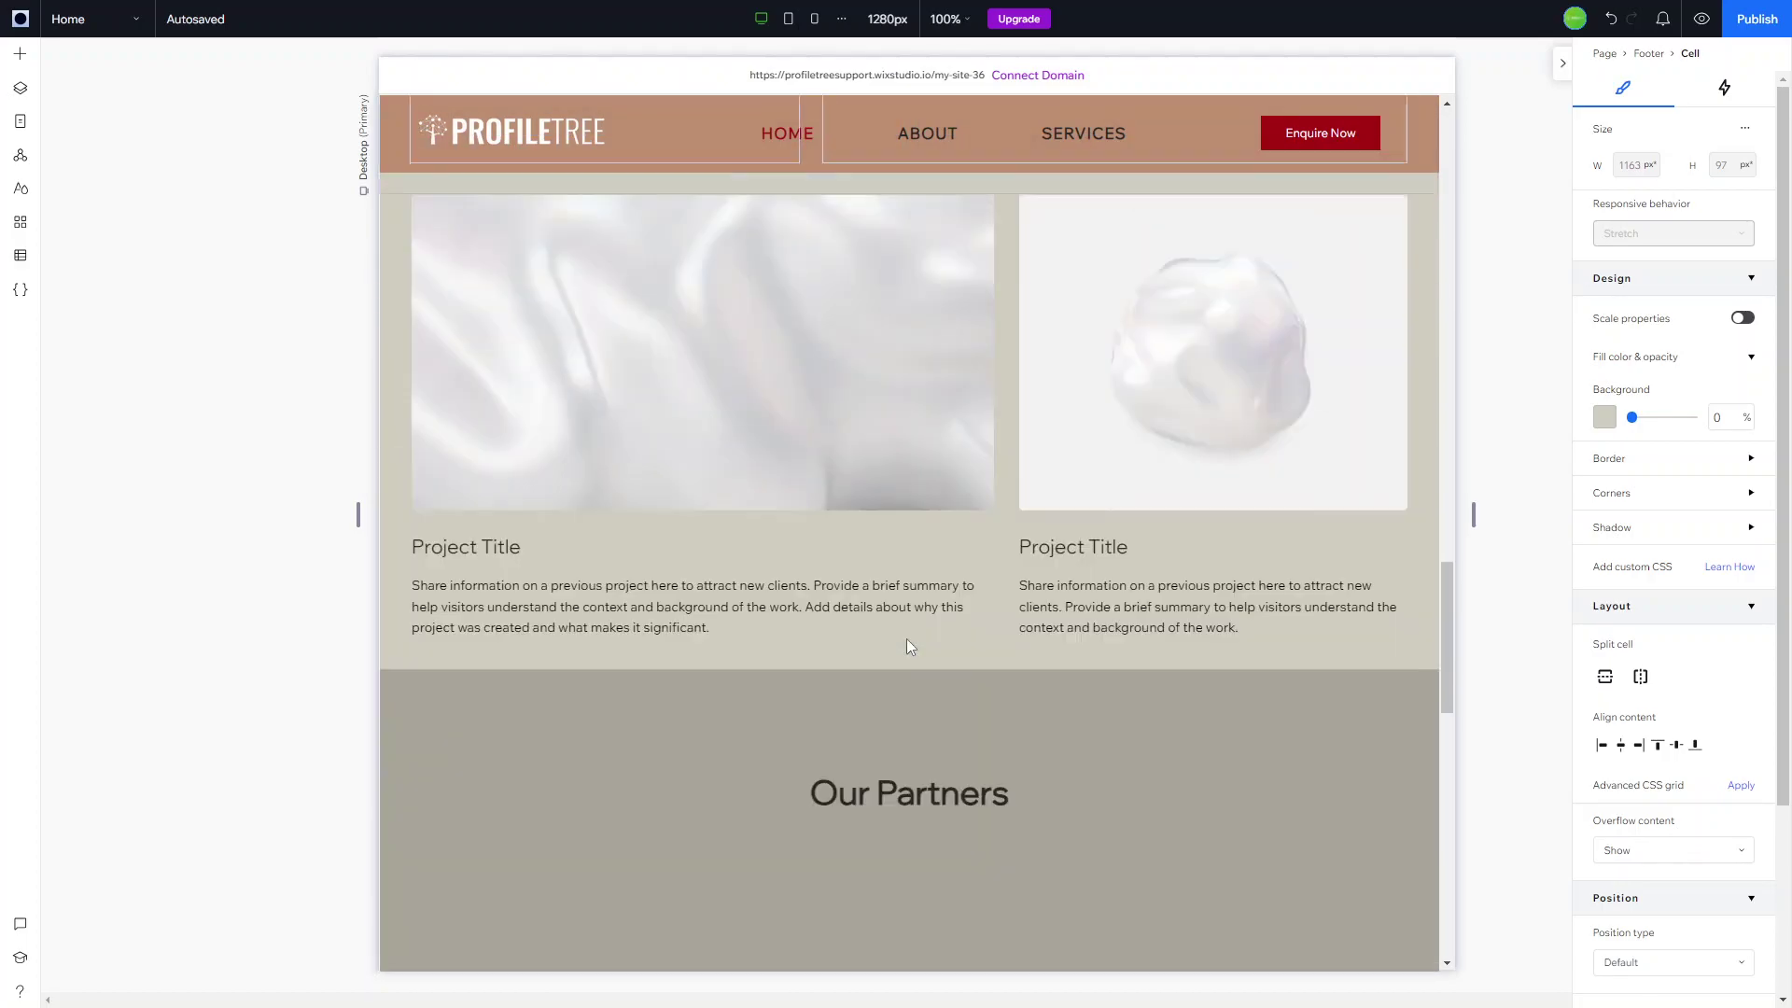
{"action": "scroll", "coordinate": [905, 638], "scroll_direction": "down", "scroll_amount": 8}
{"action": "scroll", "coordinate": [905, 639], "scroll_direction": "up", "scroll_amount": 2}
{"action": "scroll", "coordinate": [906, 638], "scroll_direction": "down", "scroll_amount": 2}
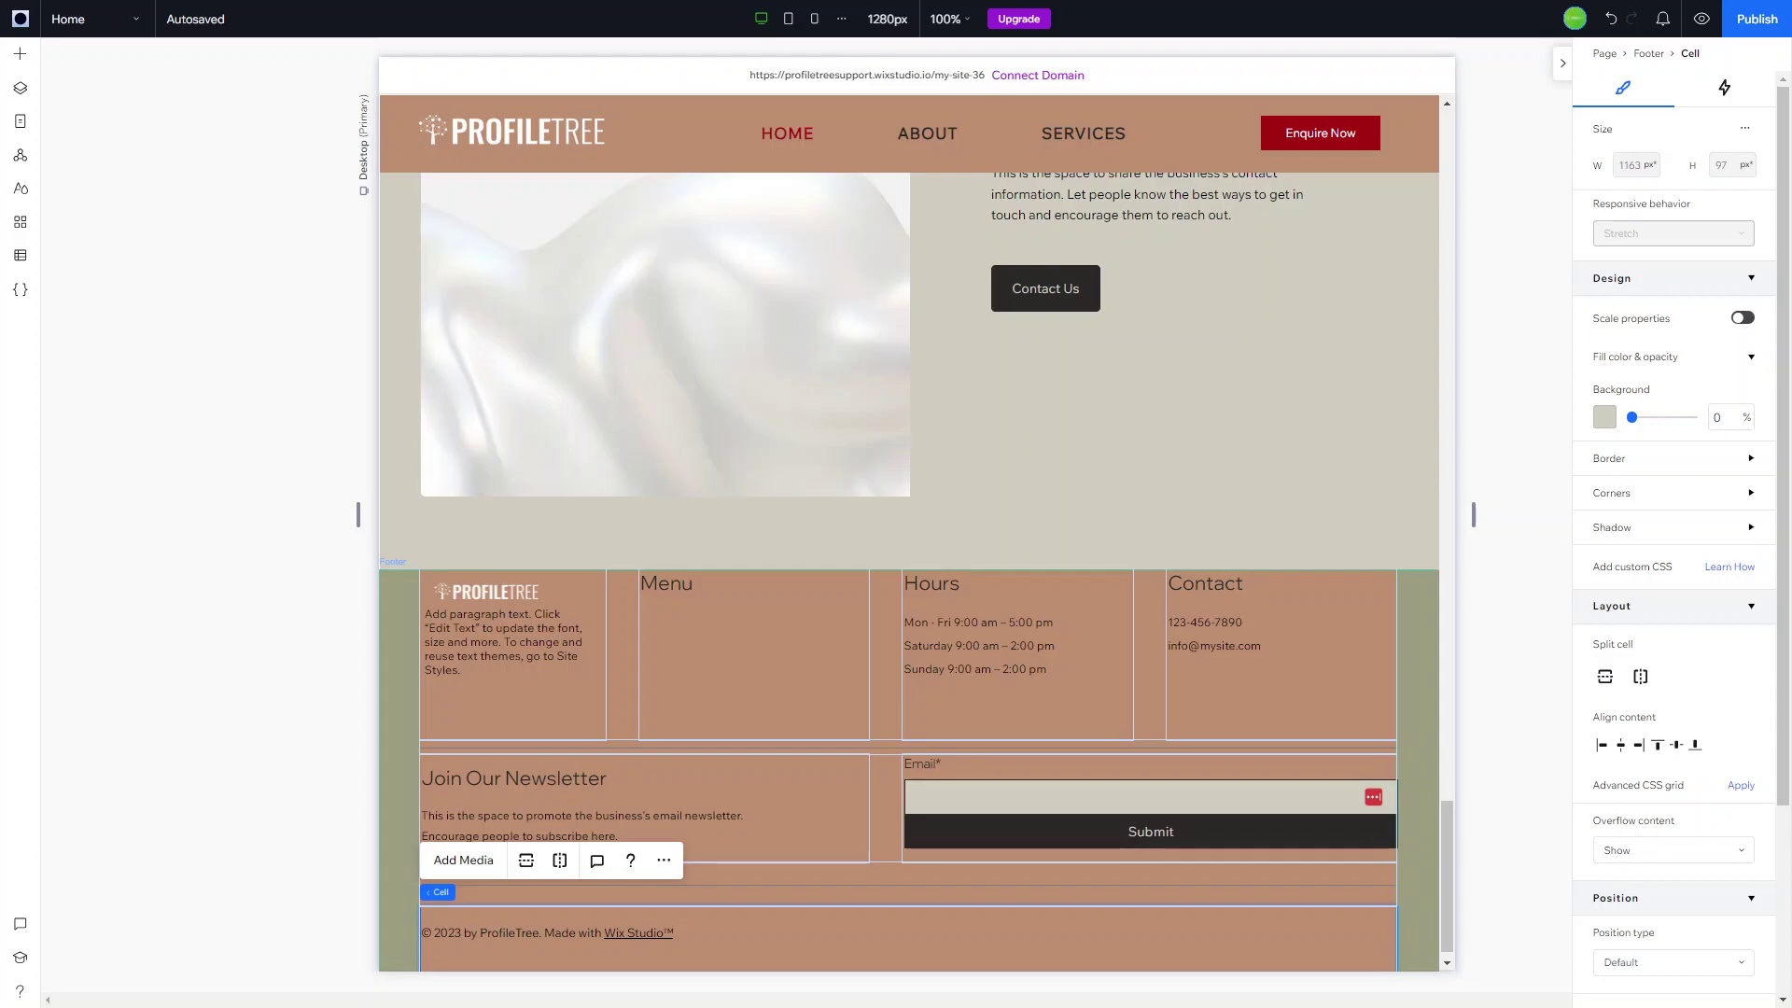
{"action": "scroll", "coordinate": [360, 740], "scroll_direction": "up", "scroll_amount": 6}
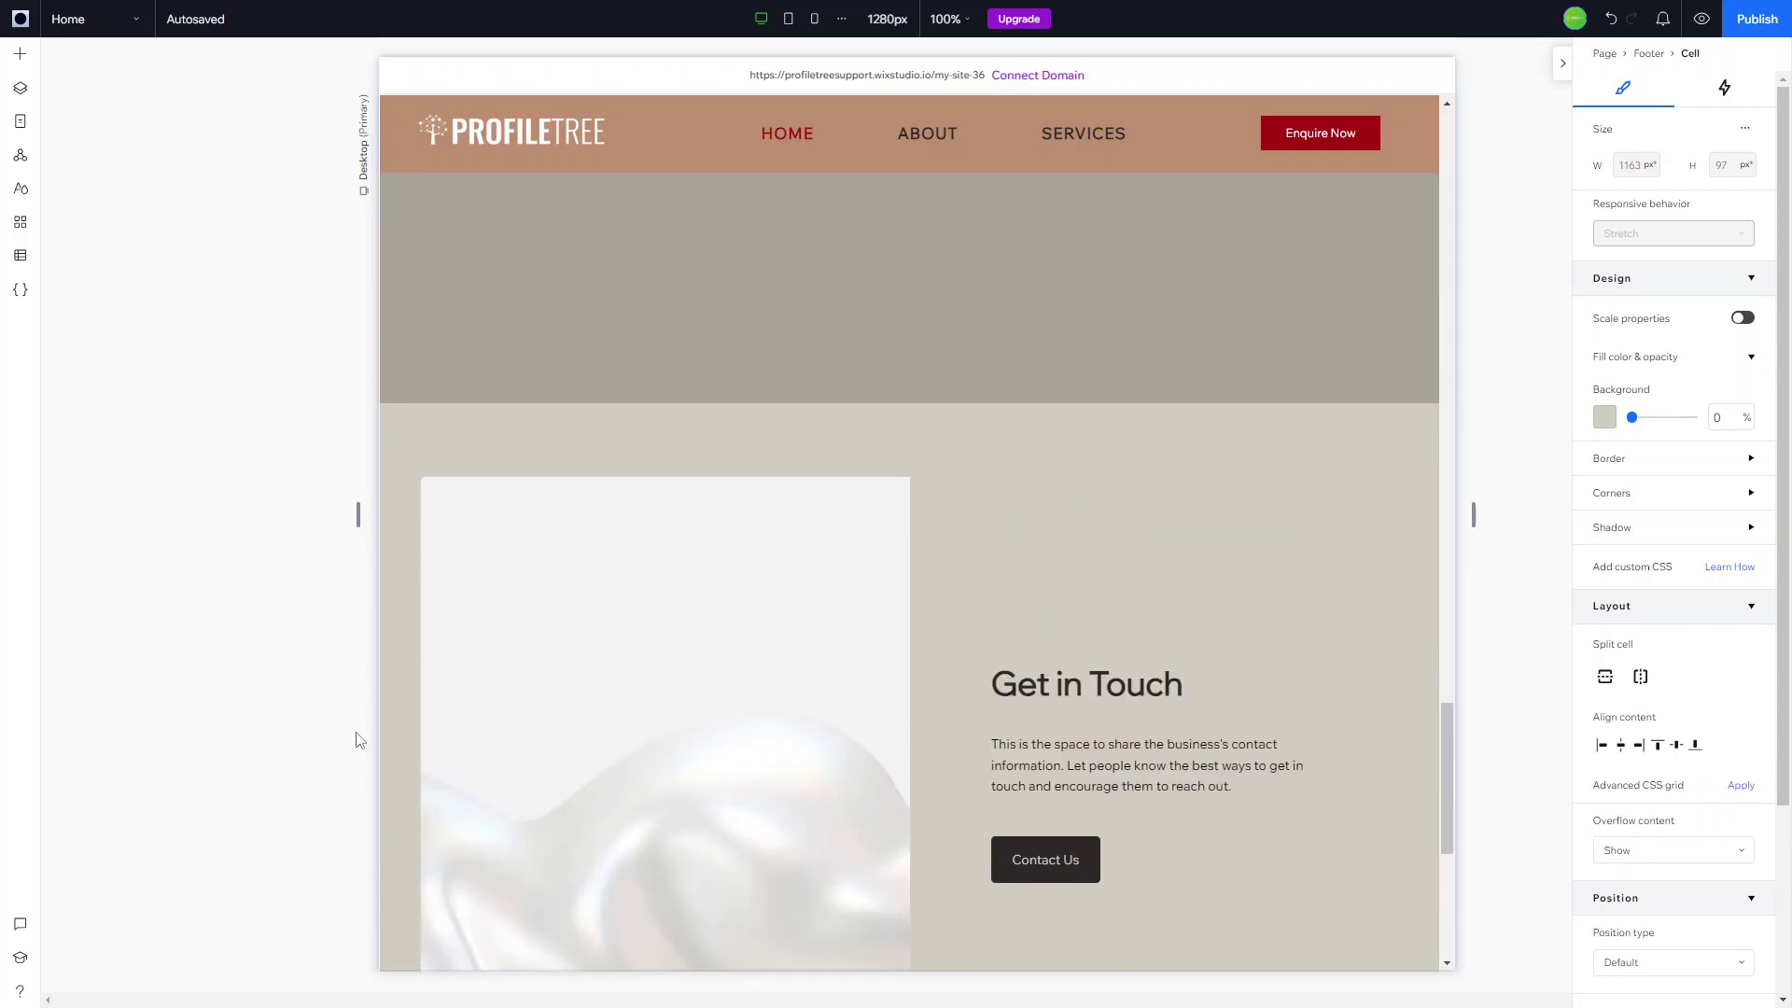
{"action": "scroll", "coordinate": [686, 685], "scroll_direction": "up", "scroll_amount": 6}
{"action": "scroll", "coordinate": [737, 680], "scroll_direction": "up", "scroll_amount": 4}
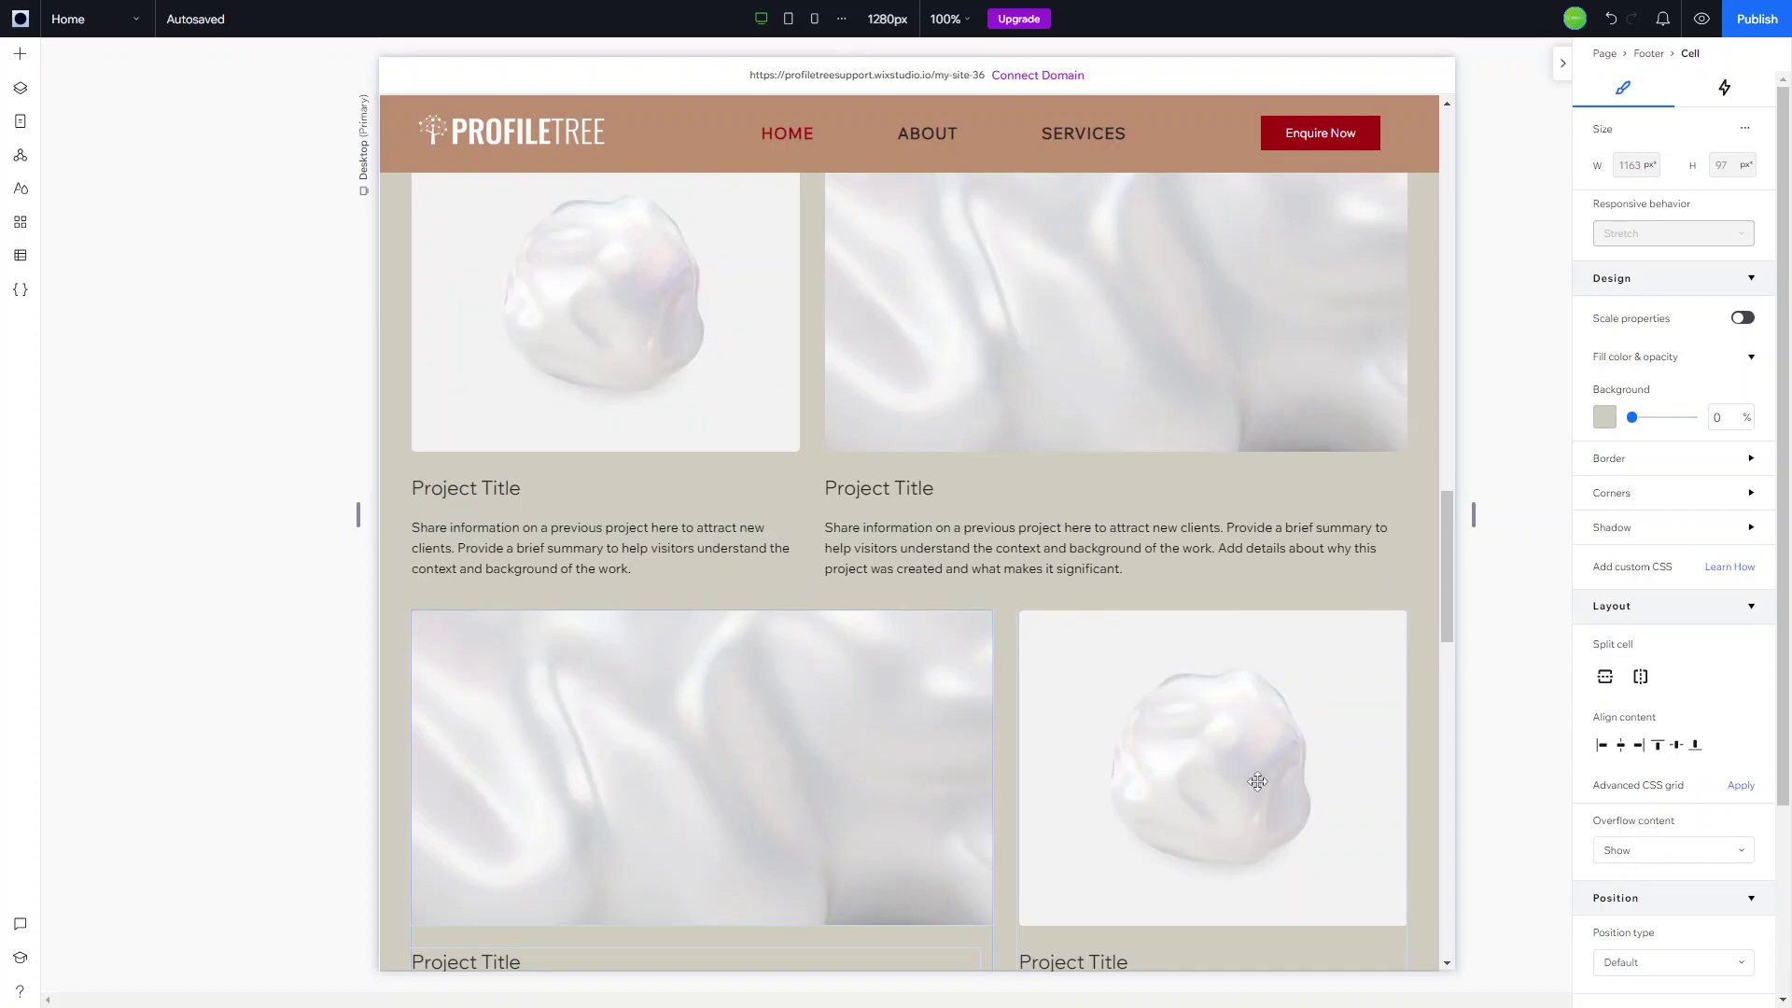
{"action": "scroll", "coordinate": [963, 511], "scroll_direction": "up", "scroll_amount": 10}
{"action": "scroll", "coordinate": [966, 513], "scroll_direction": "up", "scroll_amount": 2}
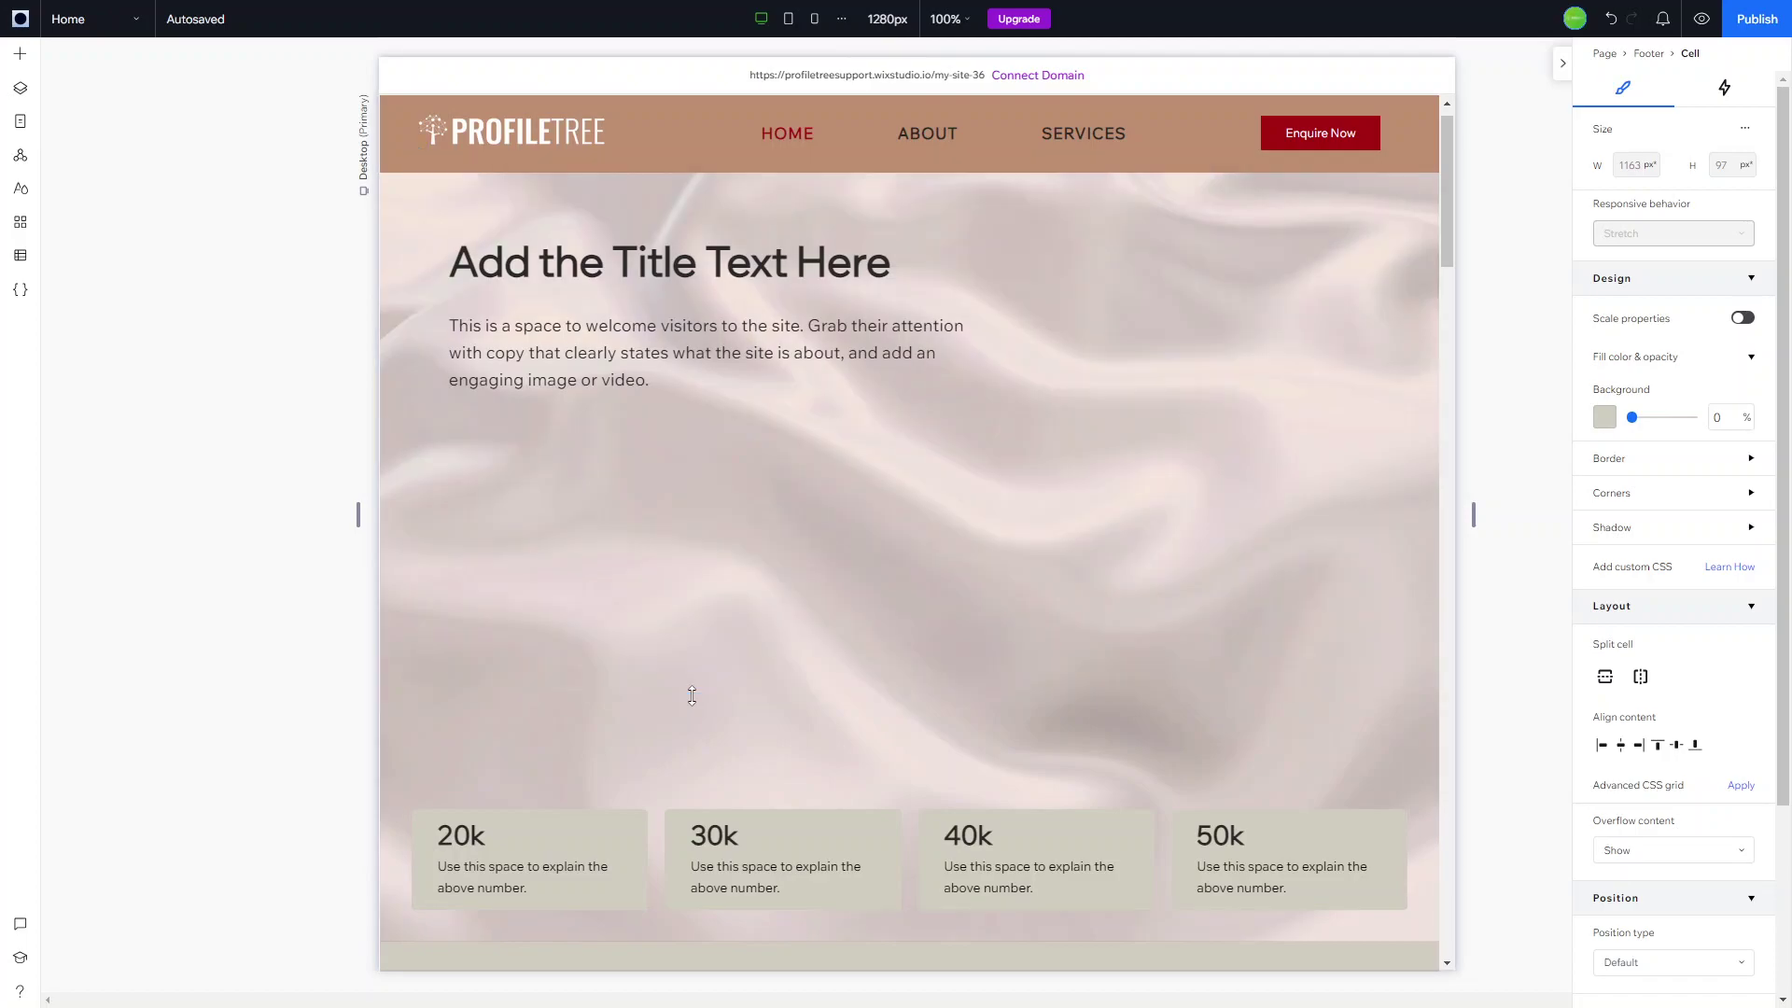
{"action": "scroll", "coordinate": [692, 696], "scroll_direction": "up", "scroll_amount": 1}
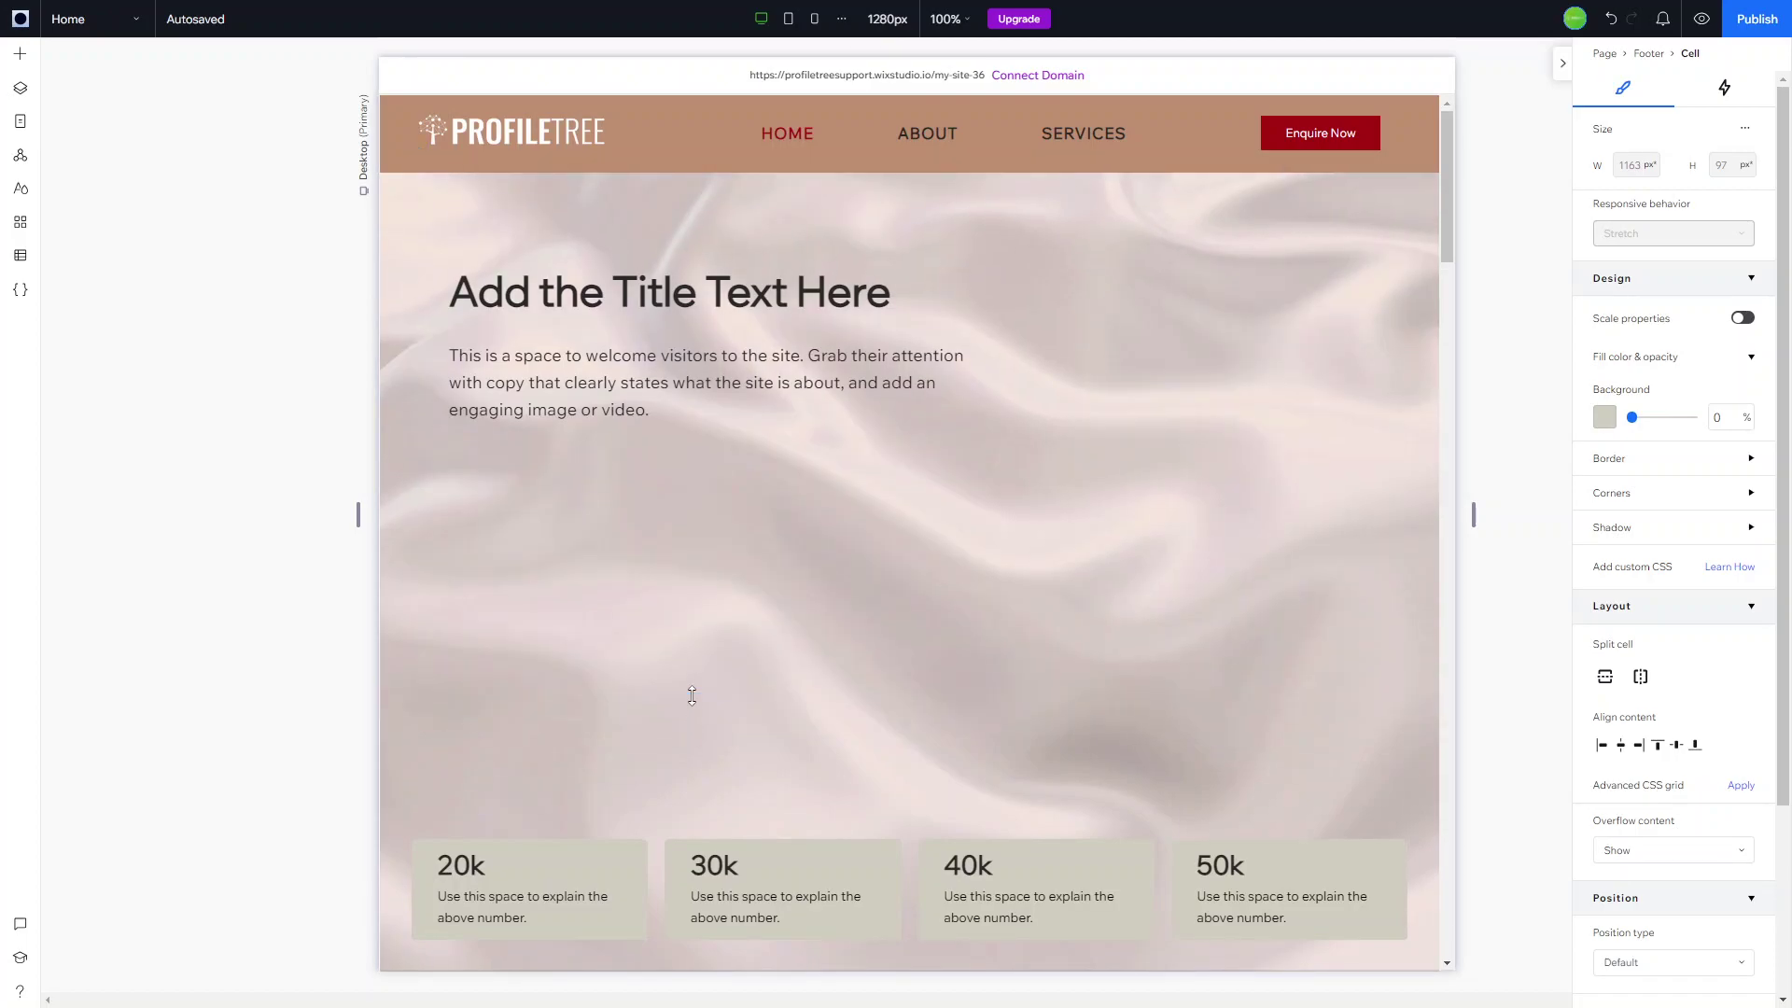
{"action": "scroll", "coordinate": [814, 612], "scroll_direction": "down", "scroll_amount": 4}
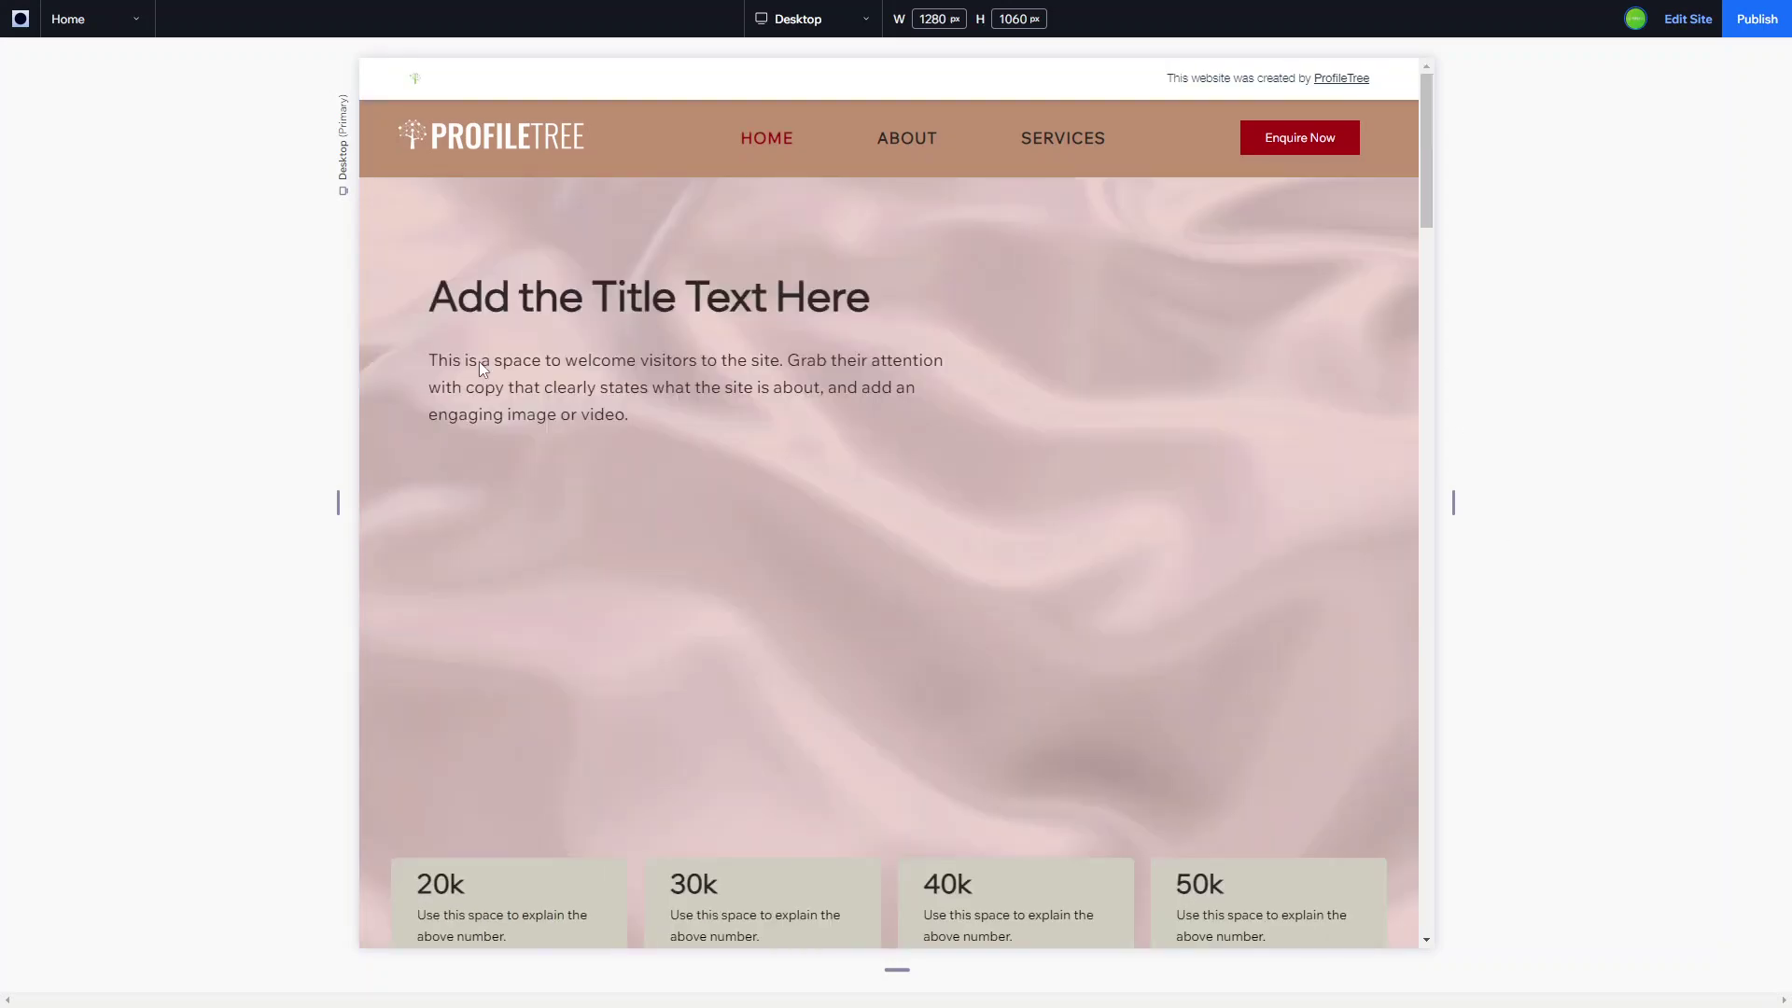
Preview the desktop home page from its header down to the footer, and return to editing the site
{"action": "scroll", "coordinate": [725, 342], "scroll_direction": "down", "scroll_amount": 10}
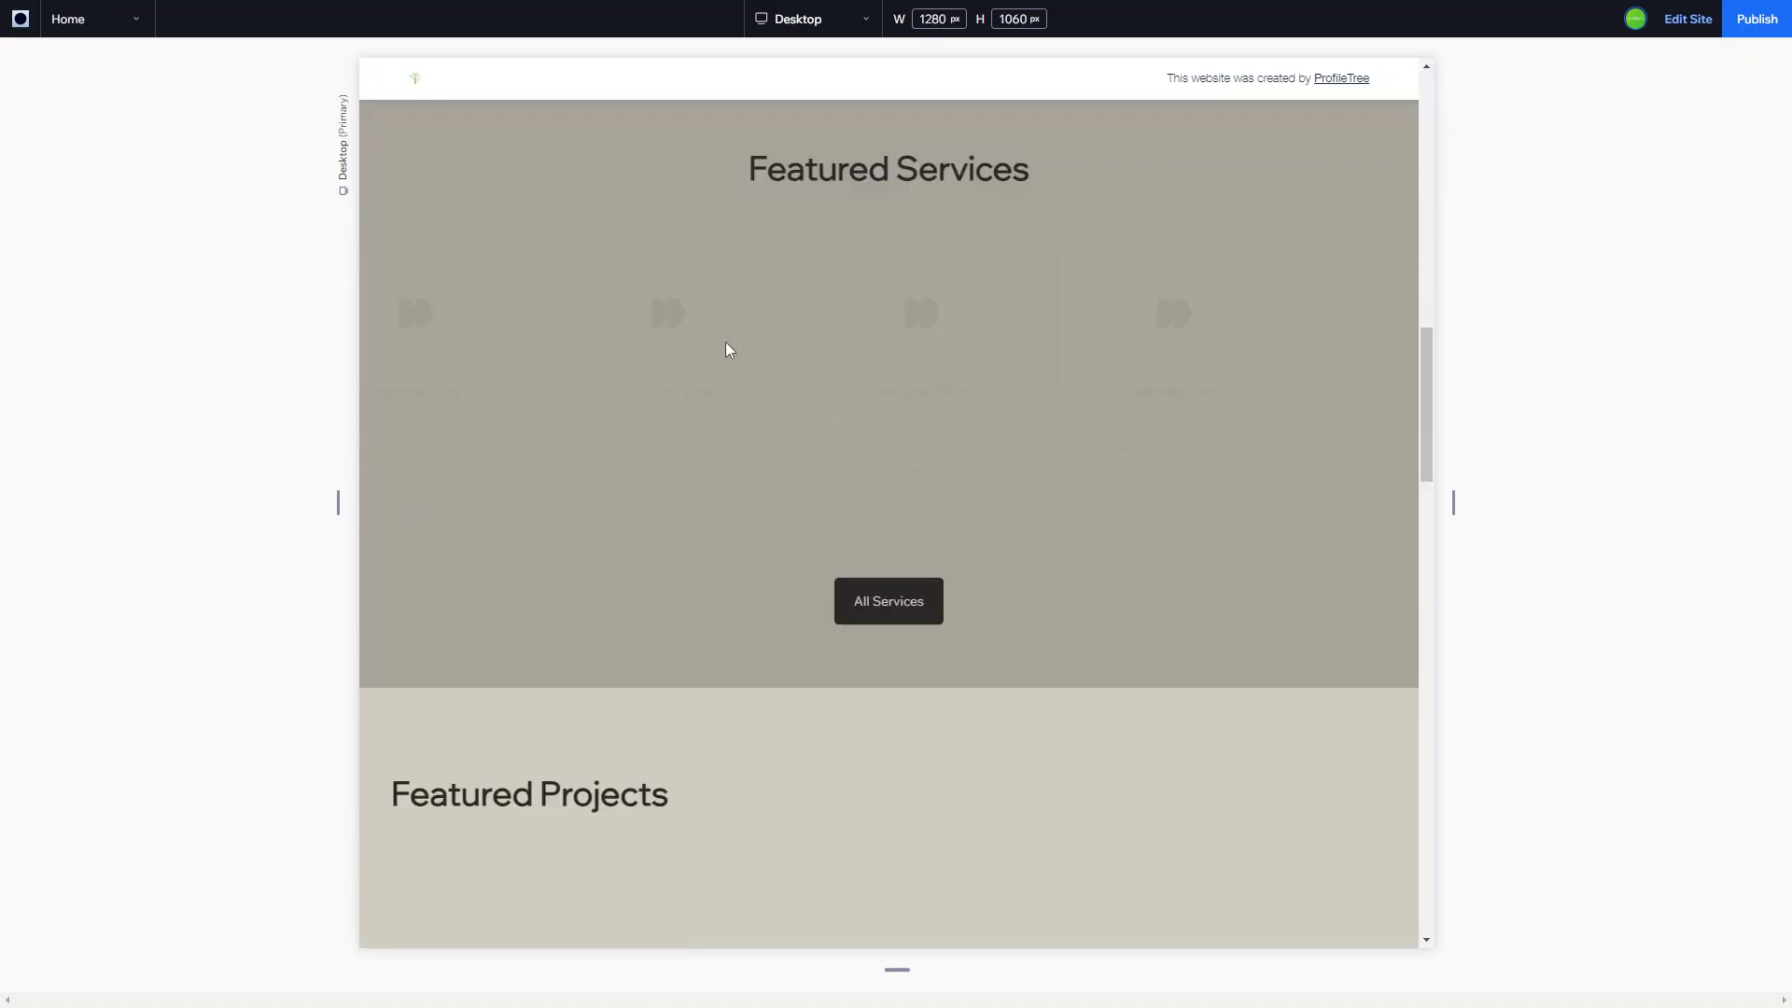
{"action": "scroll", "coordinate": [725, 342], "scroll_direction": "down", "scroll_amount": 10}
{"action": "scroll", "coordinate": [725, 341], "scroll_direction": "up", "scroll_amount": 12}
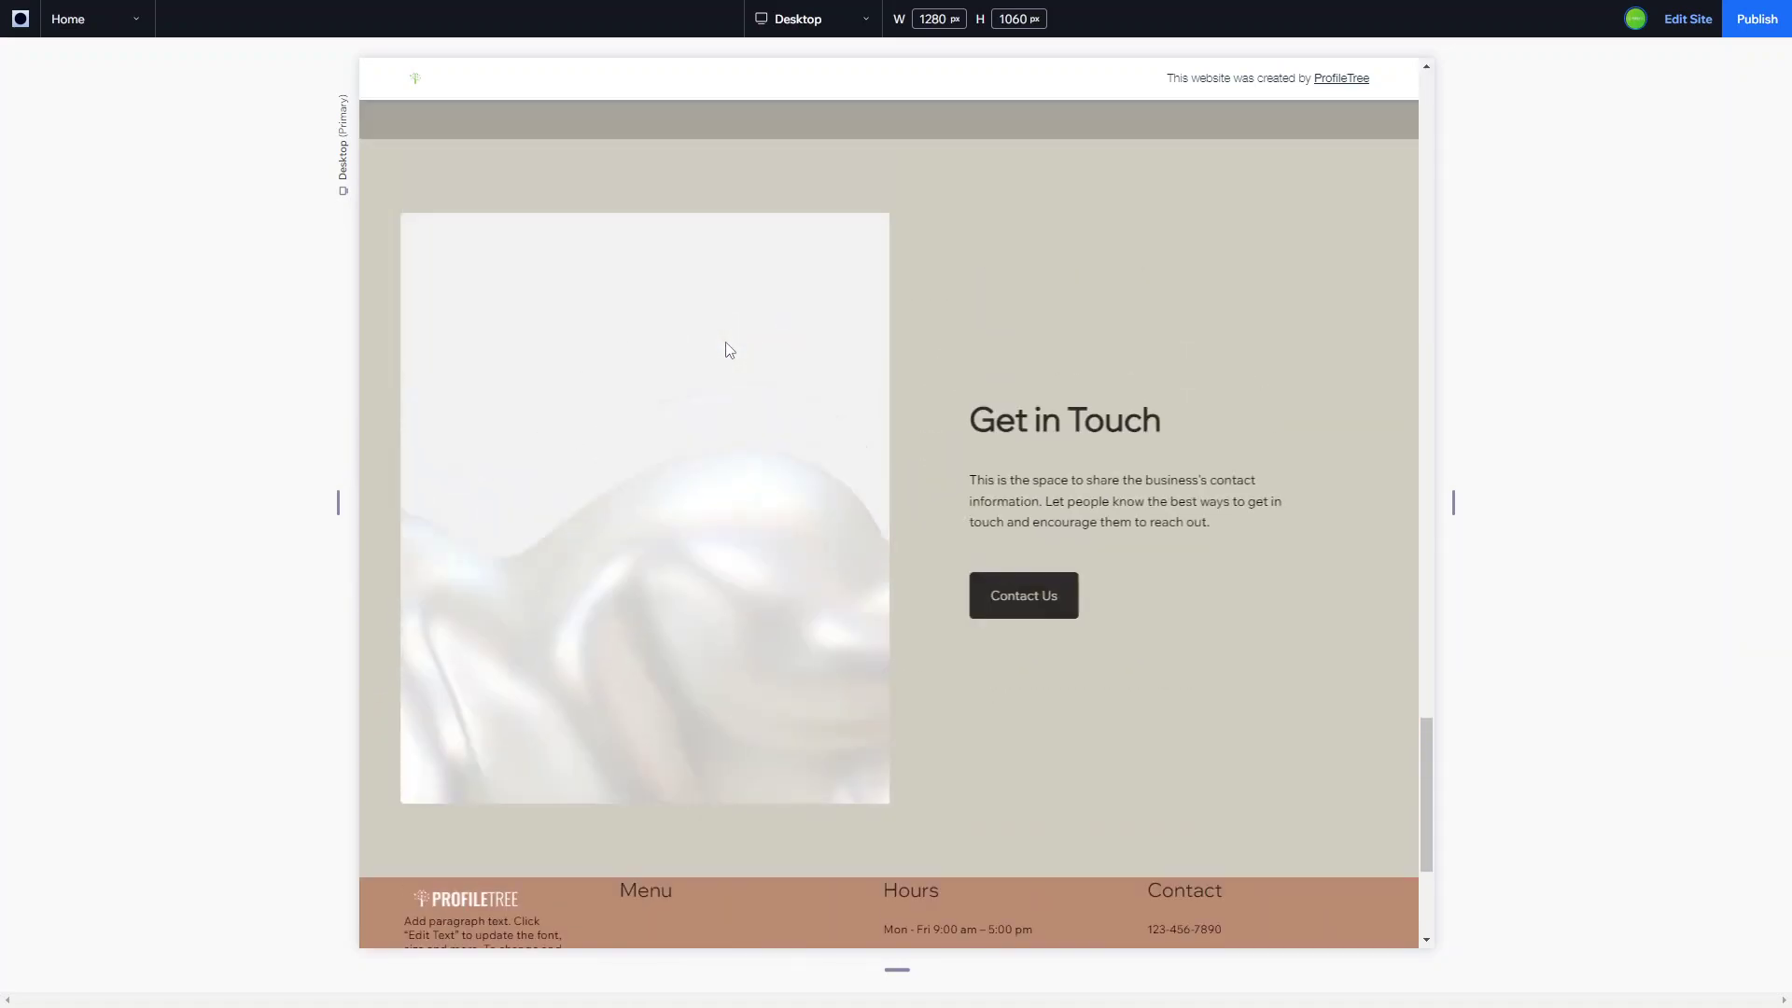
{"action": "scroll", "coordinate": [725, 343], "scroll_direction": "up", "scroll_amount": 5}
{"action": "left_click", "coordinate": [1685, 23]}
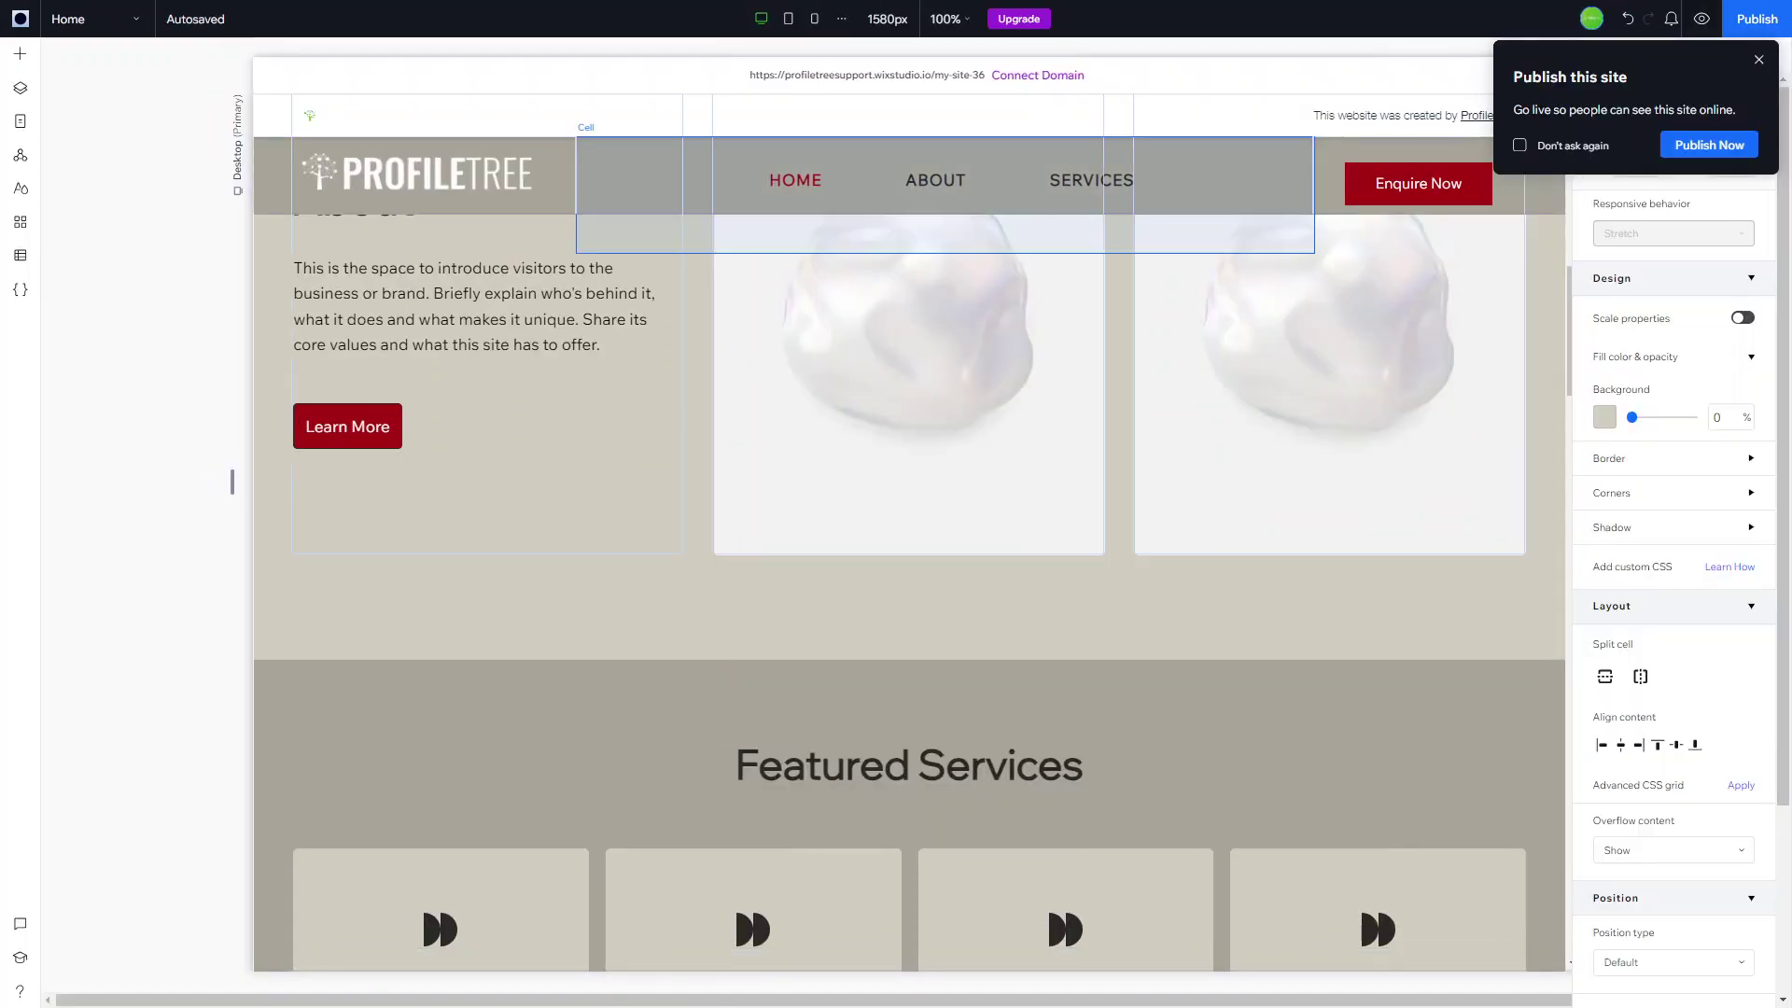